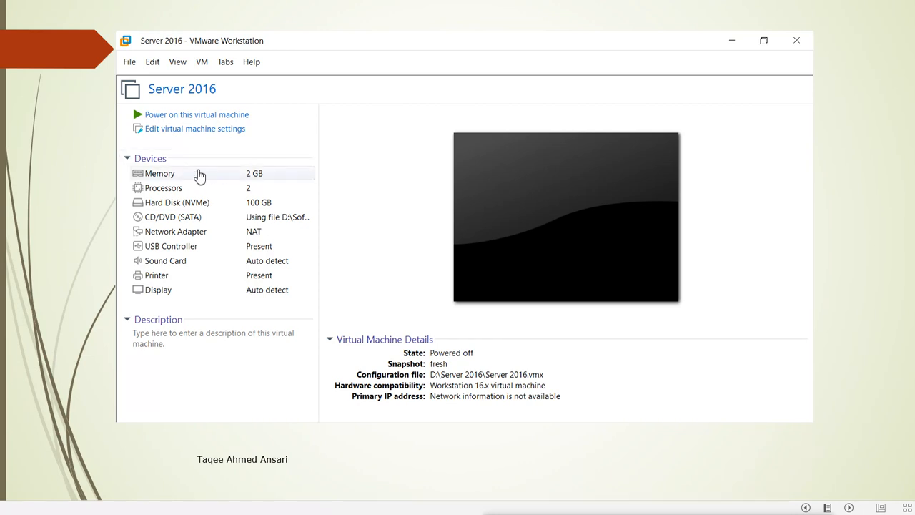
Step: Select the Server 2016 VM to show its summary of 2 GB memory, 2 processors and 100 GB NVMe disk
click(196, 135)
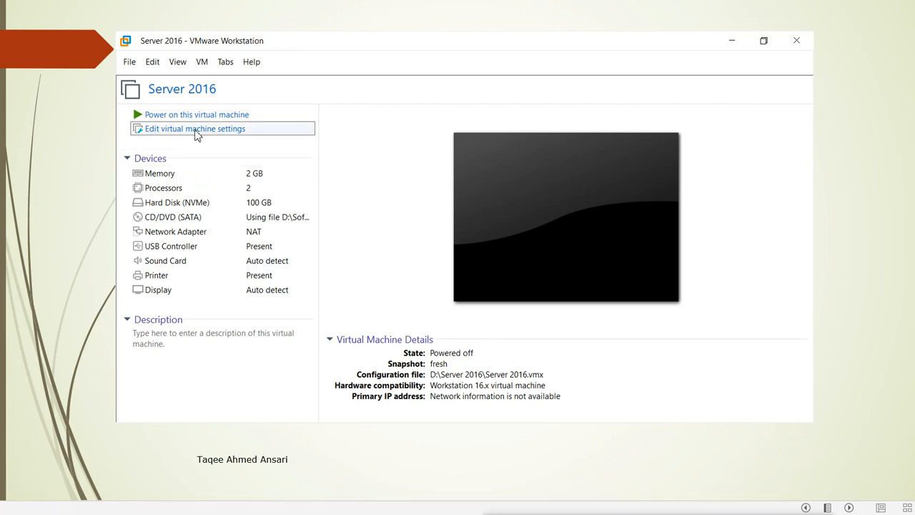
Step: Set the Server 2016 VM's memory to 4 GB (4096 MB) in its hardware settings
click(198, 135)
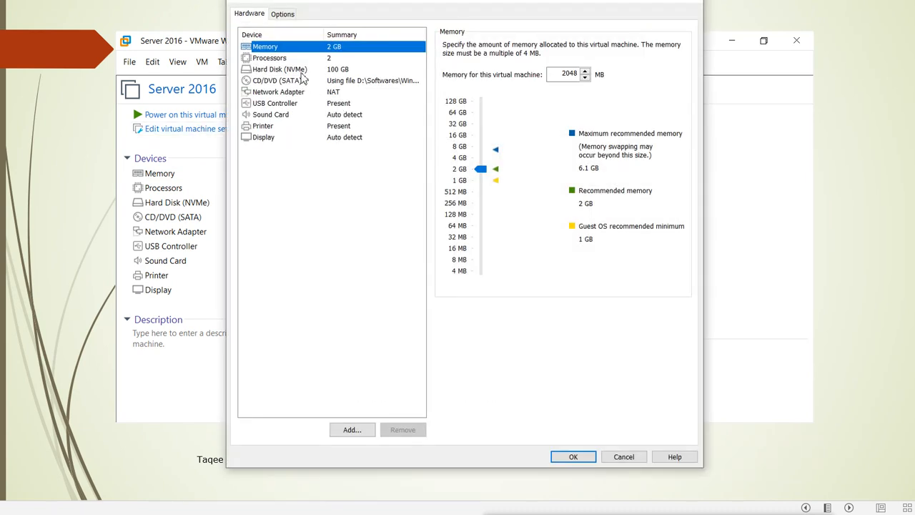
click(479, 159)
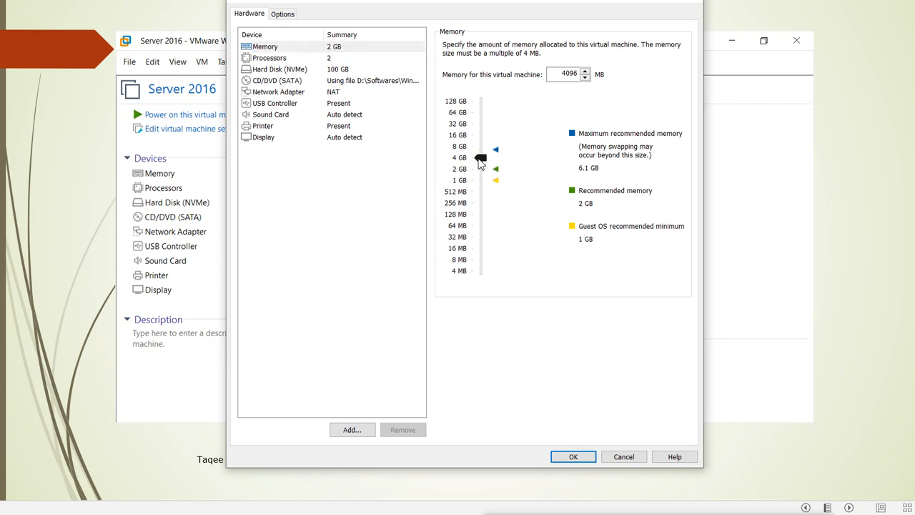
click(281, 61)
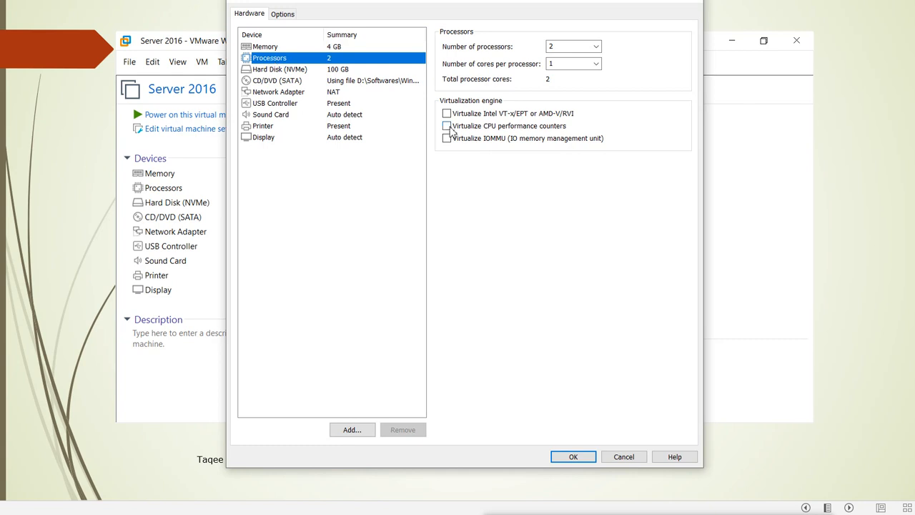
Step: Enable VT-x/EPT or AMD-V/RVI, CPU performance counter and IOMMU virtualization for the processors
click(446, 114)
click(446, 127)
click(446, 138)
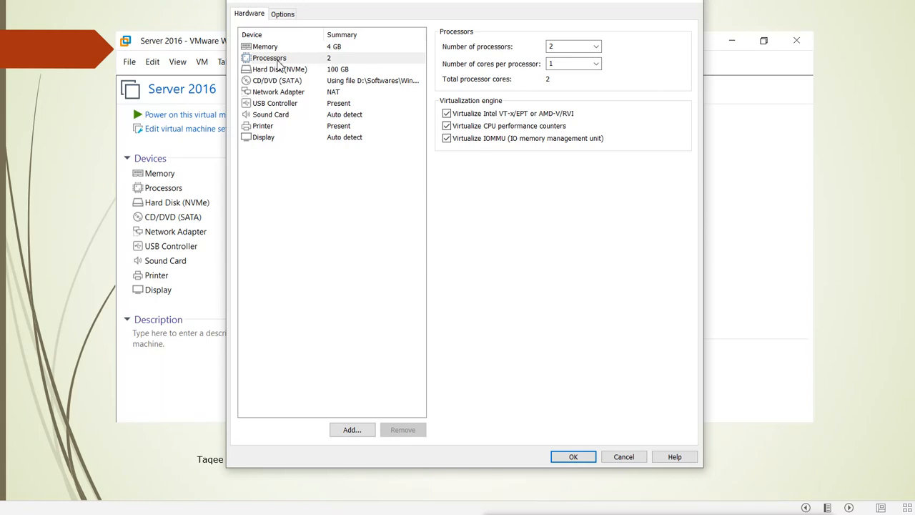
click(447, 126)
click(283, 15)
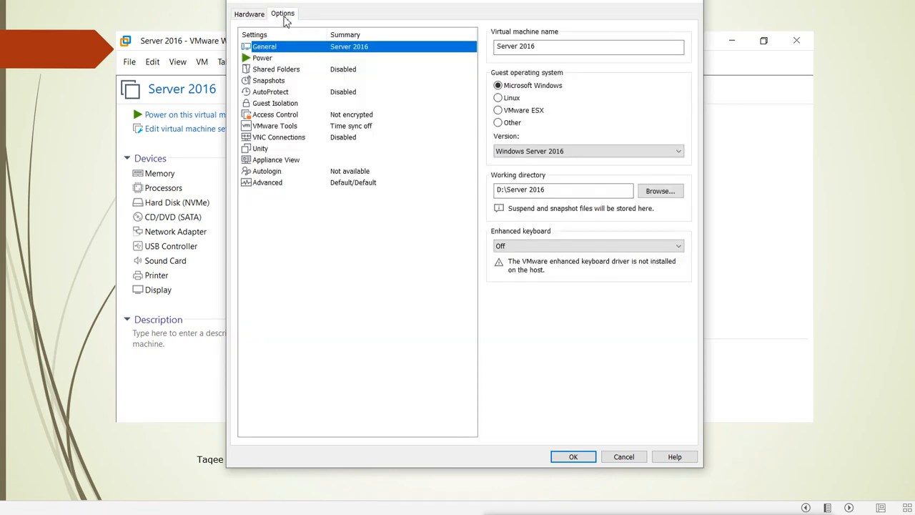
click(280, 184)
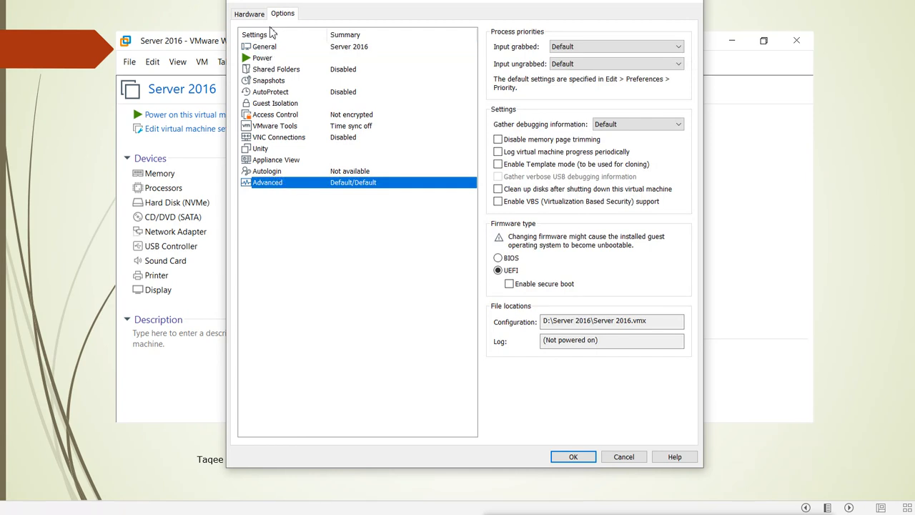
click(255, 16)
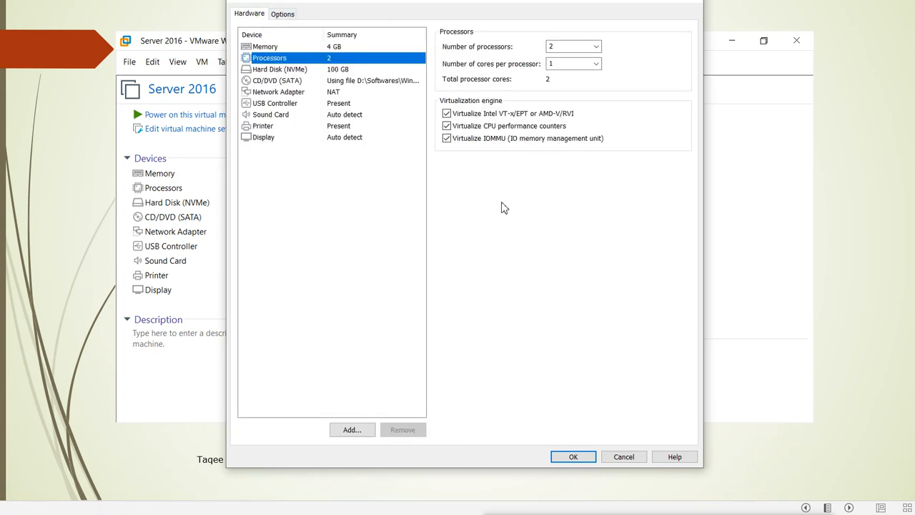
click(572, 457)
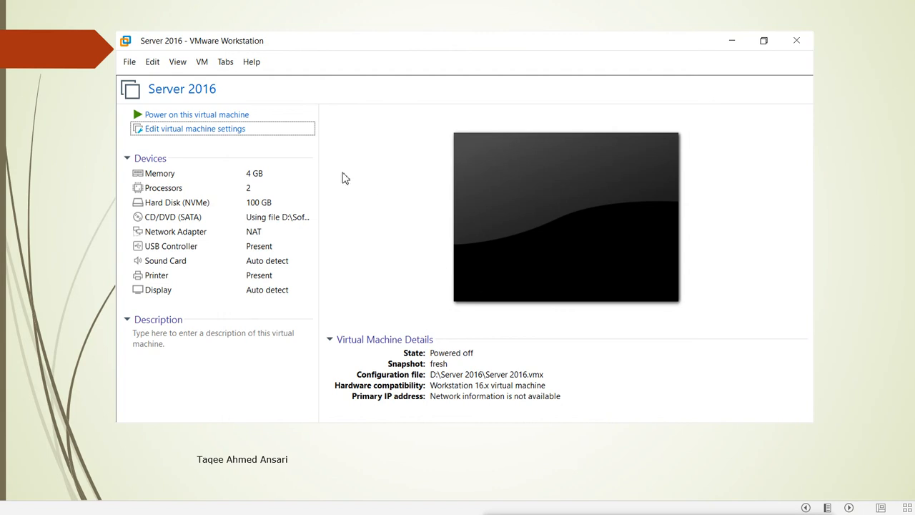
Step: Power on the Server 2016 VM and let it boot to the Windows lock screen
click(218, 121)
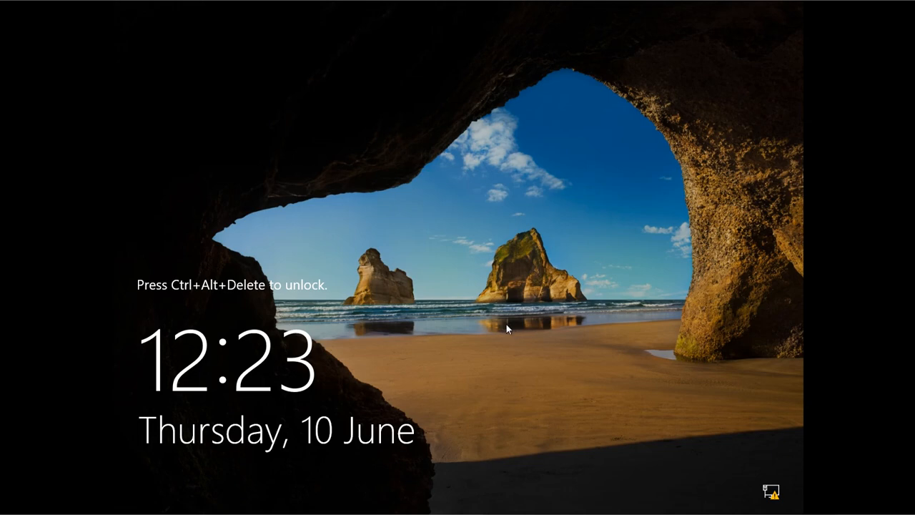
Step: Unlock the VM with Ctrl+Alt+Delete and sign in as Administrator with the account password
key(ctrl+alt+Delete)
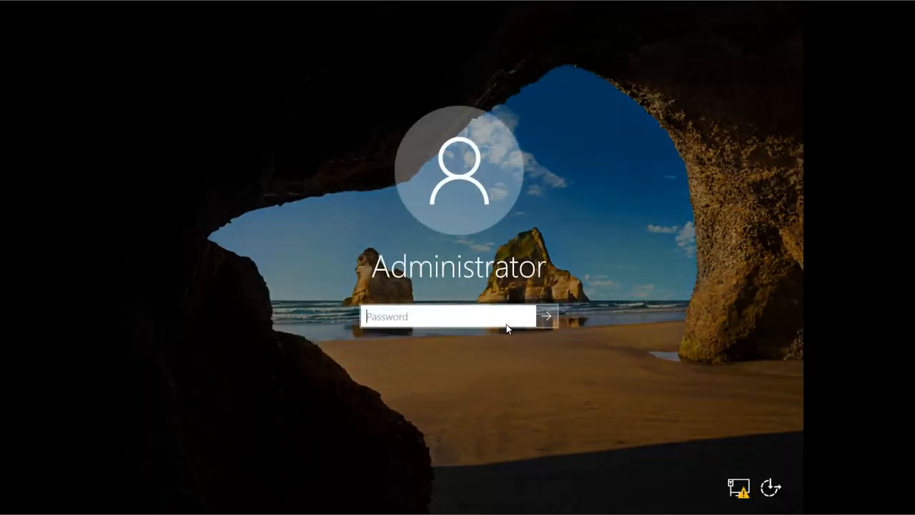
text(*******)
key(Return)
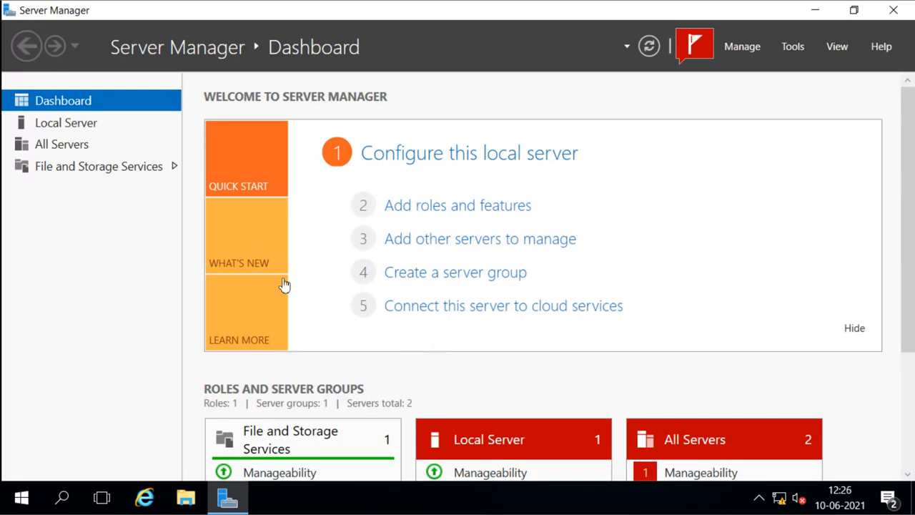
Step: Show Local Server properties to confirm server1 has 4 GB installed memory
click(68, 124)
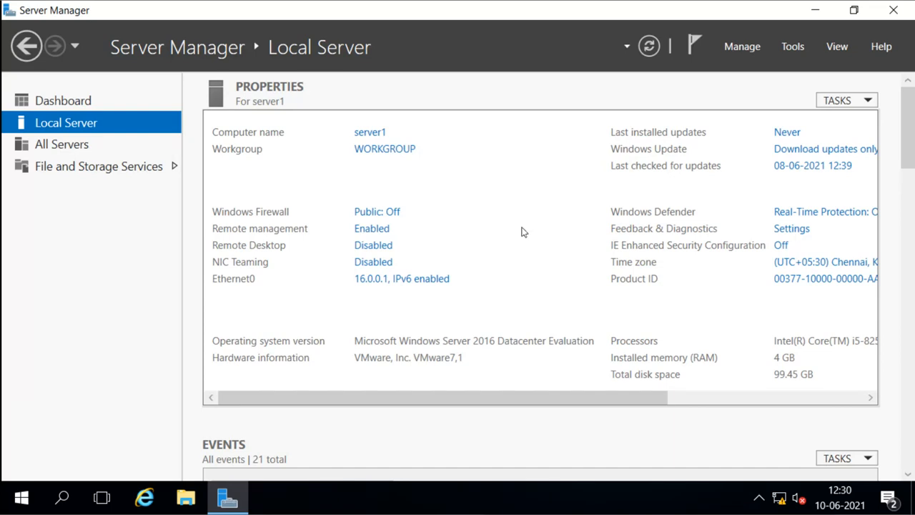
Step: Open Server Manager's Manage menu from the Local Server page
click(741, 48)
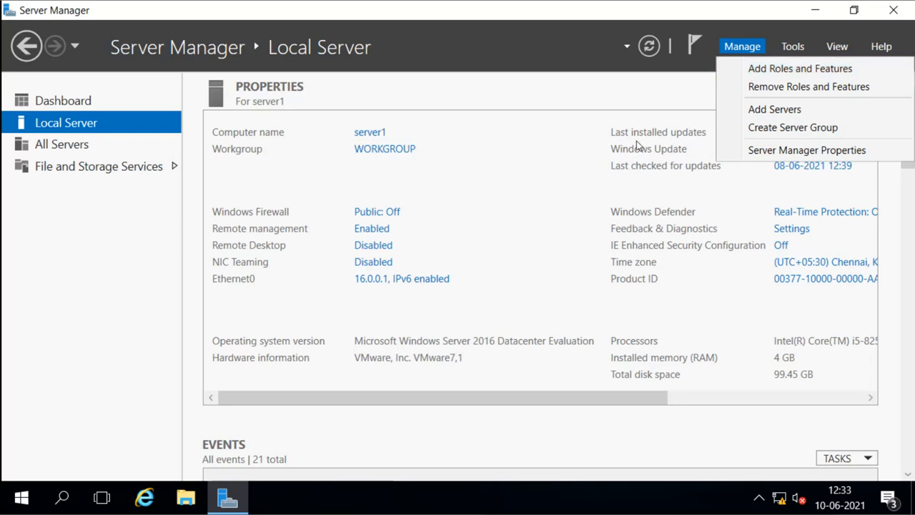
Step: Launch Add Roles and Features from the Manage menu and move the wizard window up and right
click(763, 68)
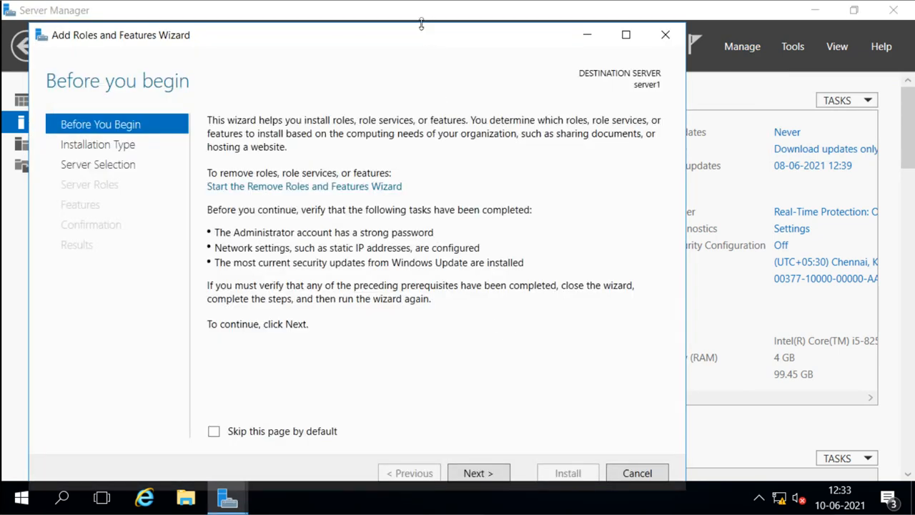
drag(420, 38, 444, 26)
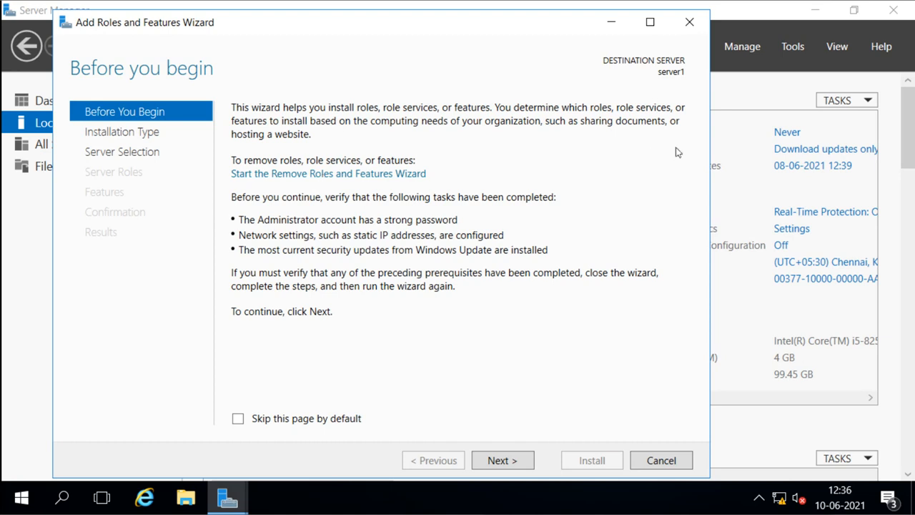
Step: Dismiss the reopened Manage menu and advance the wizard to role-based or feature-based installation type
click(745, 49)
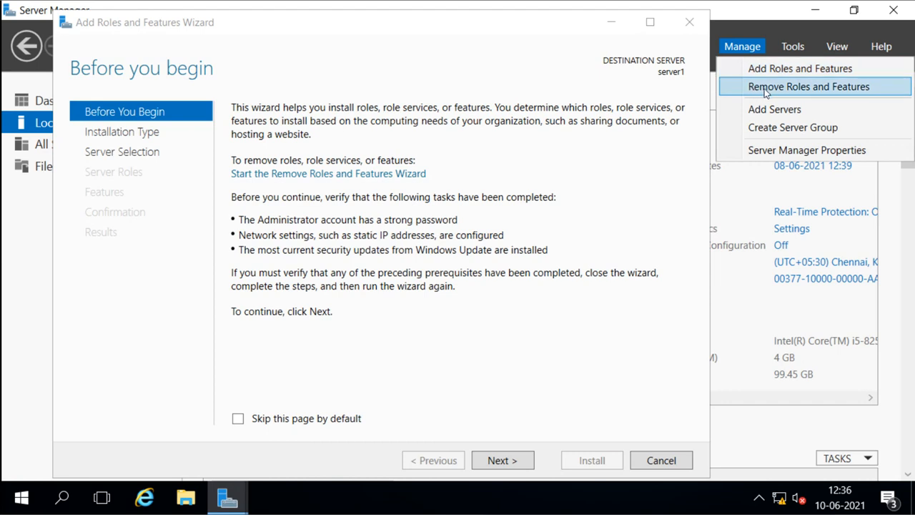
click(635, 190)
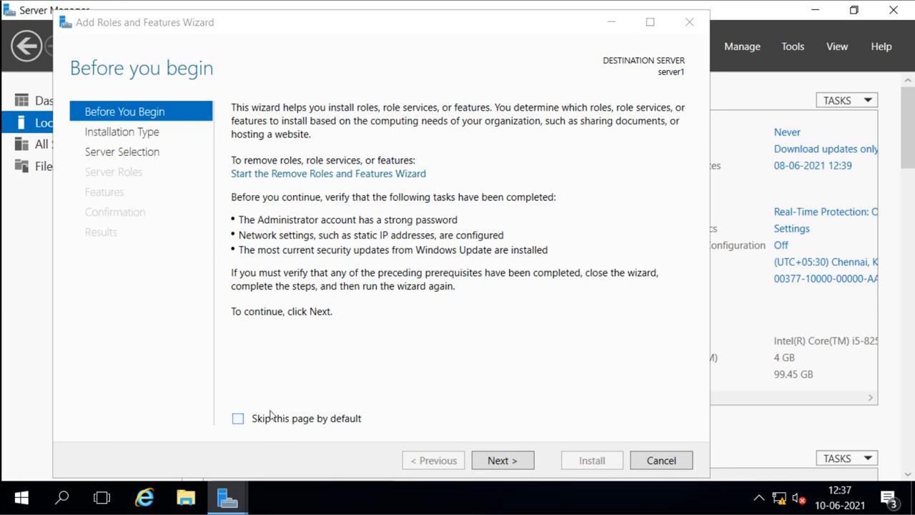
click(499, 460)
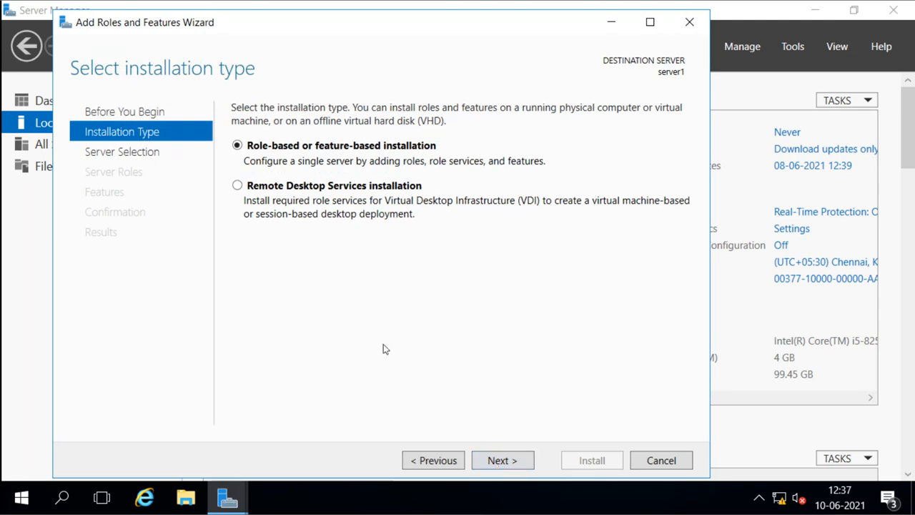
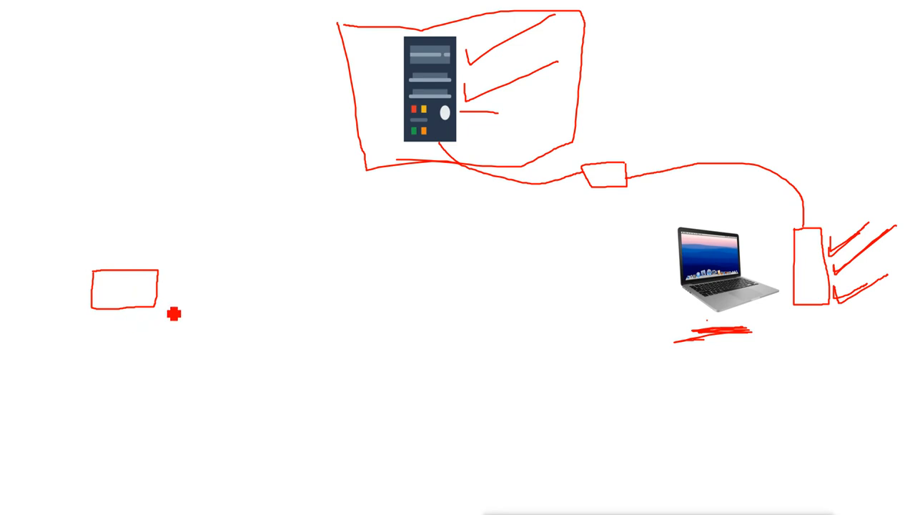
Step: Sketch a small box beside the left rectangle, link two boxes to it, and cross out the right-hand ticks
mouse_move(173, 304)
mouse_down()
mouse_move(173, 324)
mouse_move(186, 328)
mouse_move(176, 304)
mouse_move(174, 320)
mouse_move(147, 322)
mouse_move(127, 306)
mouse_up()
mouse_move(172, 327)
mouse_down()
mouse_move(90, 343)
mouse_move(83, 366)
mouse_move(141, 357)
mouse_move(153, 348)
mouse_move(151, 331)
mouse_move(196, 369)
mouse_move(182, 348)
mouse_up()
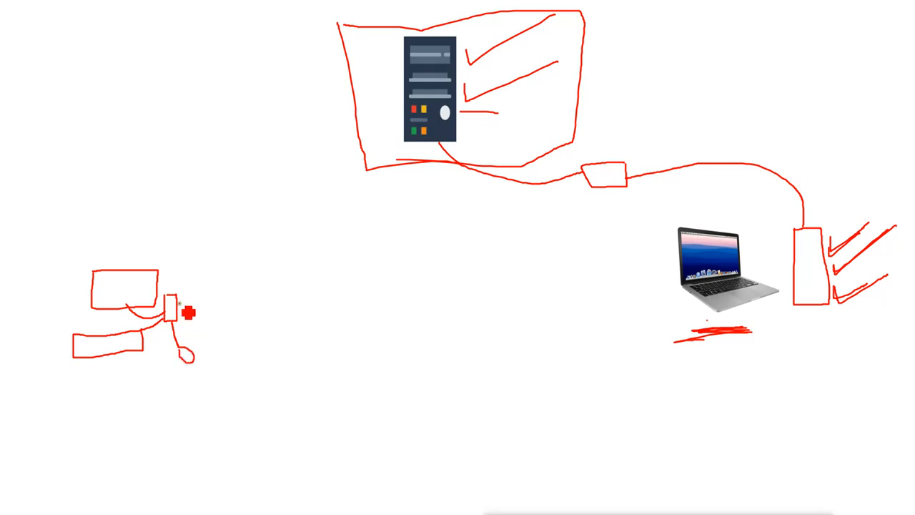
mouse_move(188, 313)
mouse_down()
mouse_move(231, 309)
mouse_move(272, 272)
mouse_move(270, 260)
mouse_move(270, 291)
mouse_move(327, 286)
mouse_move(317, 264)
mouse_move(264, 265)
mouse_up()
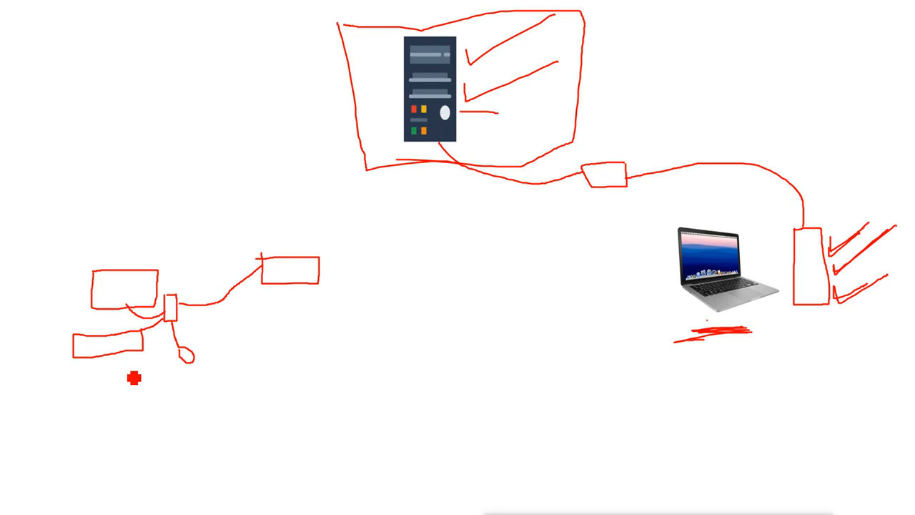
mouse_move(844, 231)
mouse_down()
mouse_move(861, 244)
mouse_move(866, 294)
mouse_up()
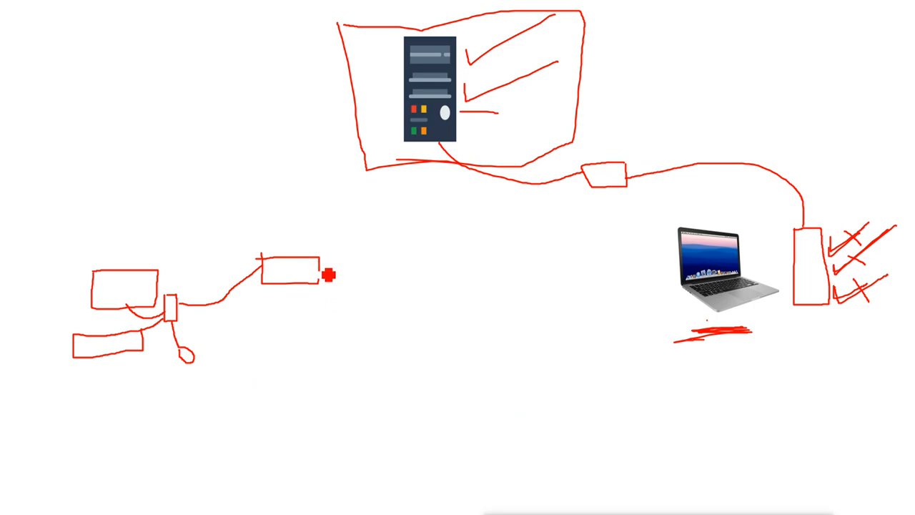
Step: Draw two red lines from the left boxes to the server tower and add tick marks left of its frame
drag(320, 269, 442, 150)
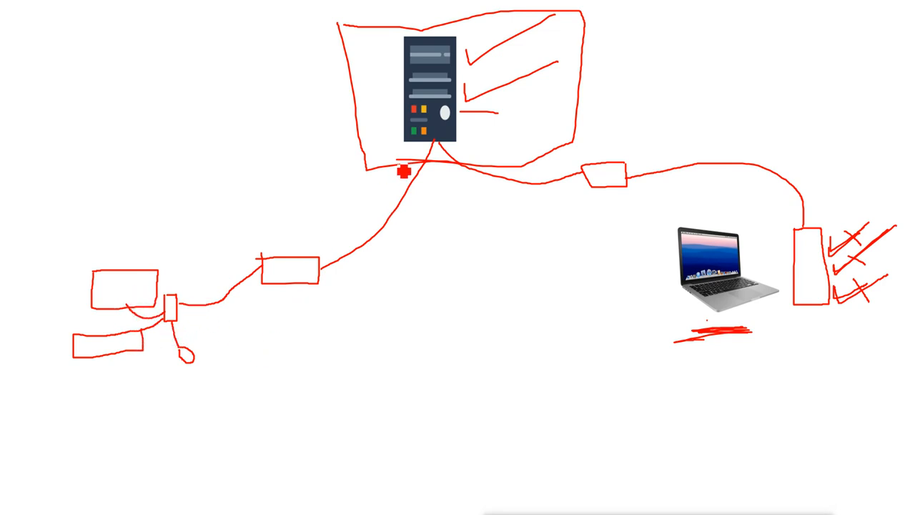
mouse_move(188, 266)
mouse_down()
mouse_move(252, 255)
mouse_move(375, 192)
mouse_move(379, 171)
mouse_move(391, 172)
mouse_up()
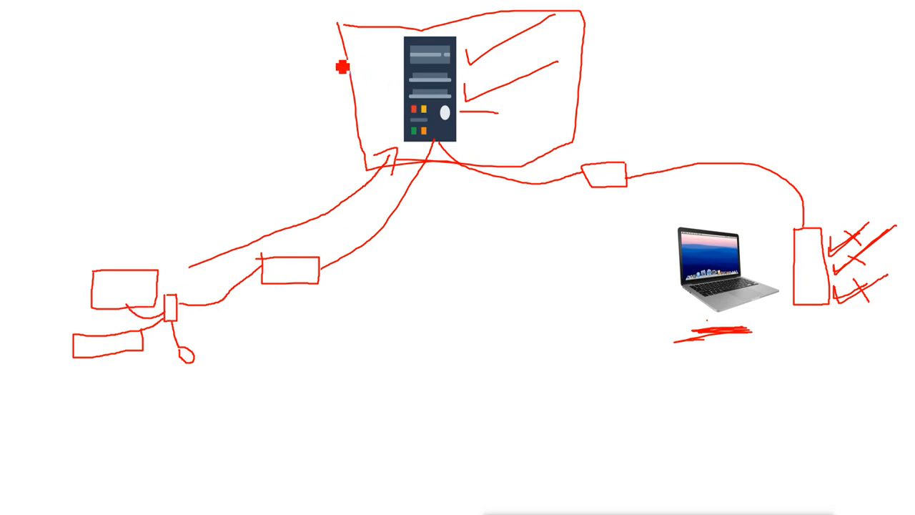
mouse_move(324, 56)
mouse_down()
mouse_move(327, 65)
mouse_move(388, 60)
mouse_up()
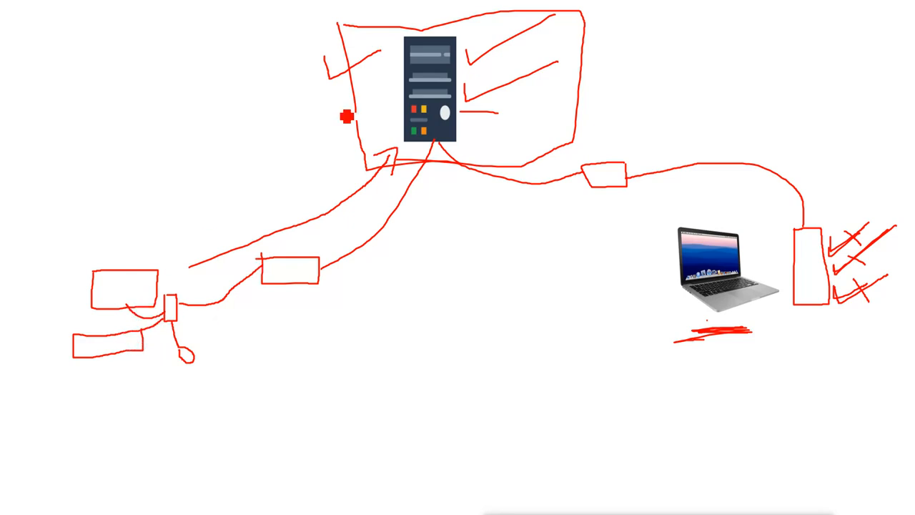
mouse_move(330, 92)
mouse_down()
mouse_move(332, 115)
mouse_move(409, 95)
mouse_up()
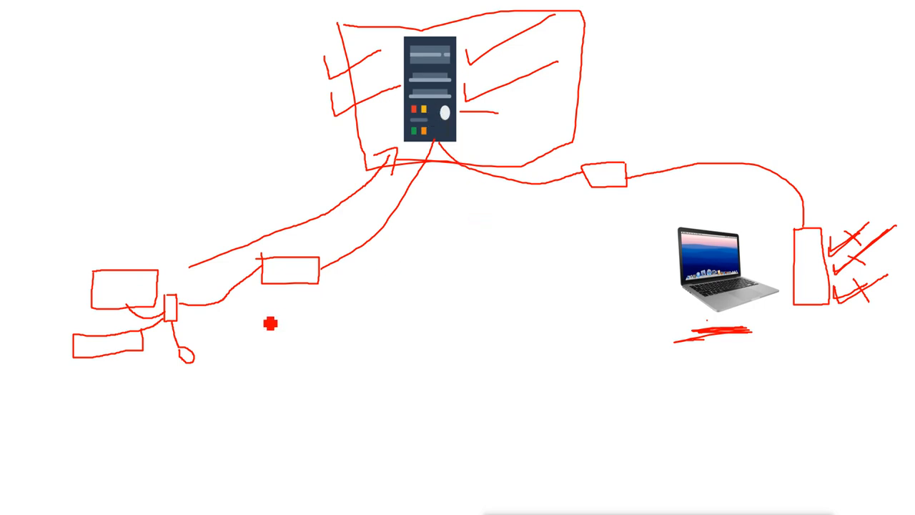
Step: Mark the small left box, then draw a short red stroke beneath the right-hand tower
drag(163, 318, 148, 334)
drag(798, 331, 844, 325)
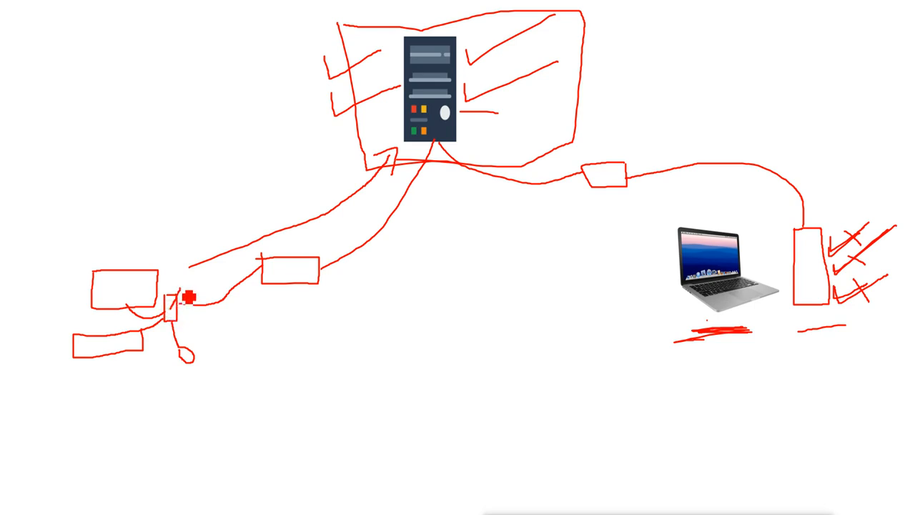
Step: Tick the small left box and draw a long curve linking the left boxes to the server
drag(170, 296, 182, 287)
mouse_move(134, 367)
mouse_down()
mouse_move(141, 374)
mouse_move(412, 245)
mouse_move(431, 188)
mouse_up()
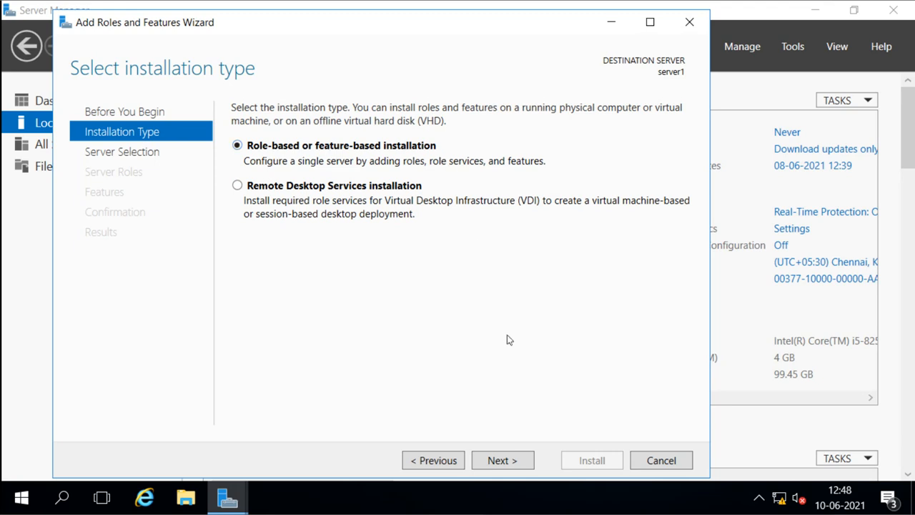
Step: Keep Role-based or feature-based installation and advance to Select destination server
click(503, 460)
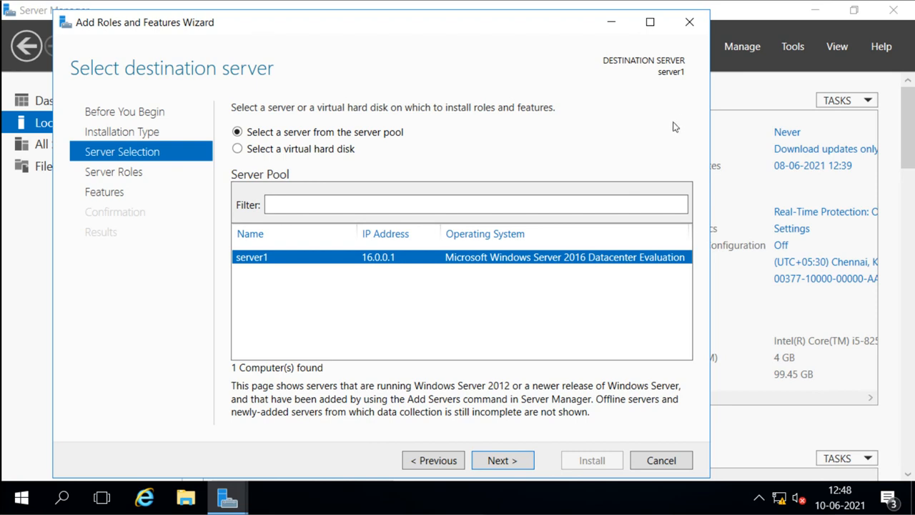
click(741, 48)
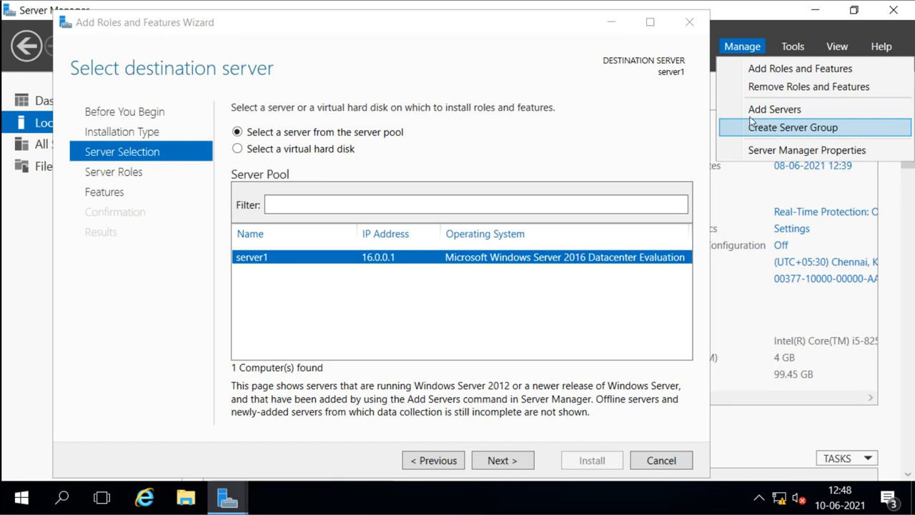
click(739, 51)
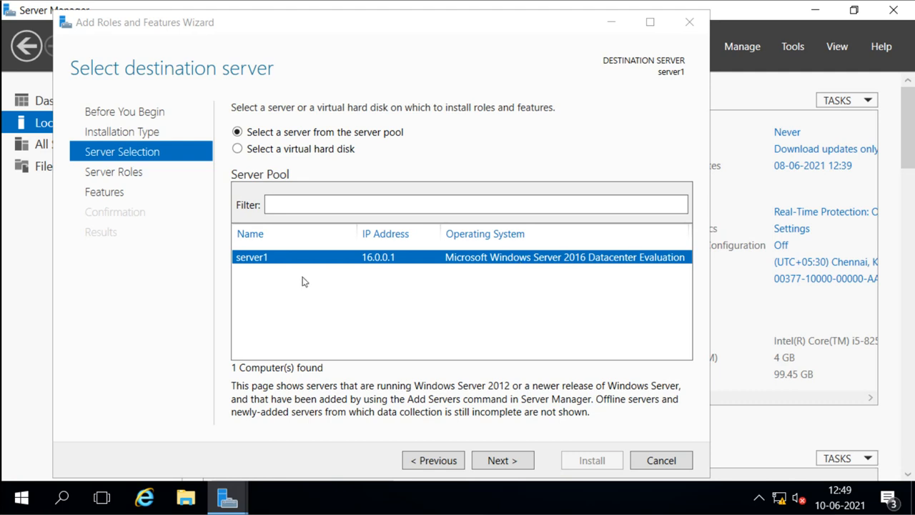
click(261, 280)
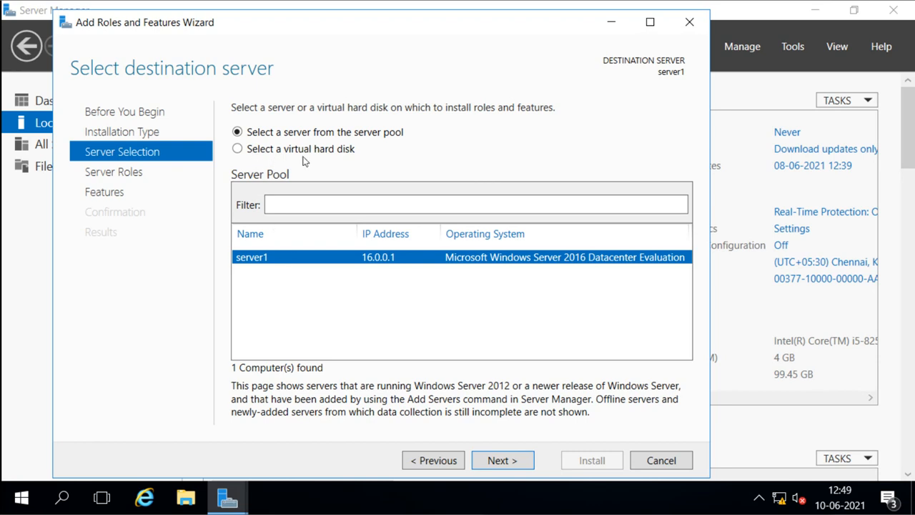
Step: Choose 'Select a virtual hard disk' as the installation destination
click(238, 148)
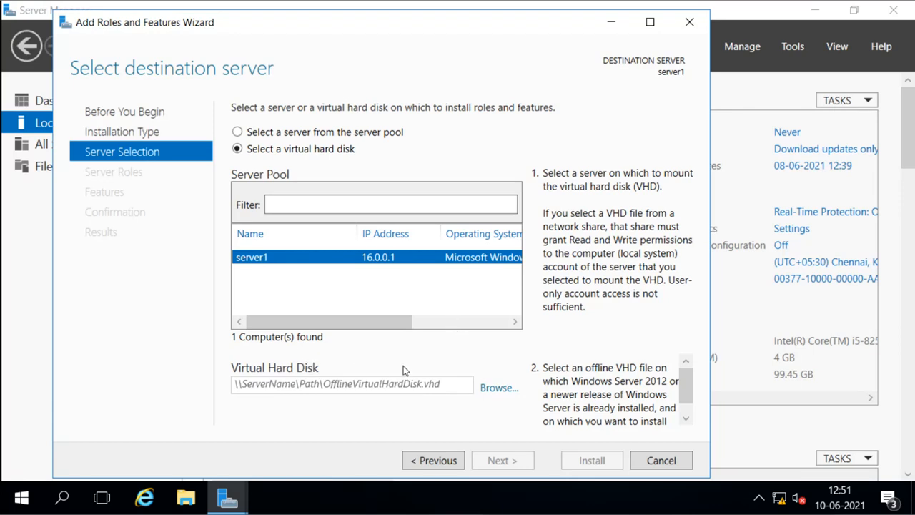
Step: Browse for a virtual hard disk, cancel, and switch back to server1 from the server pool
click(496, 390)
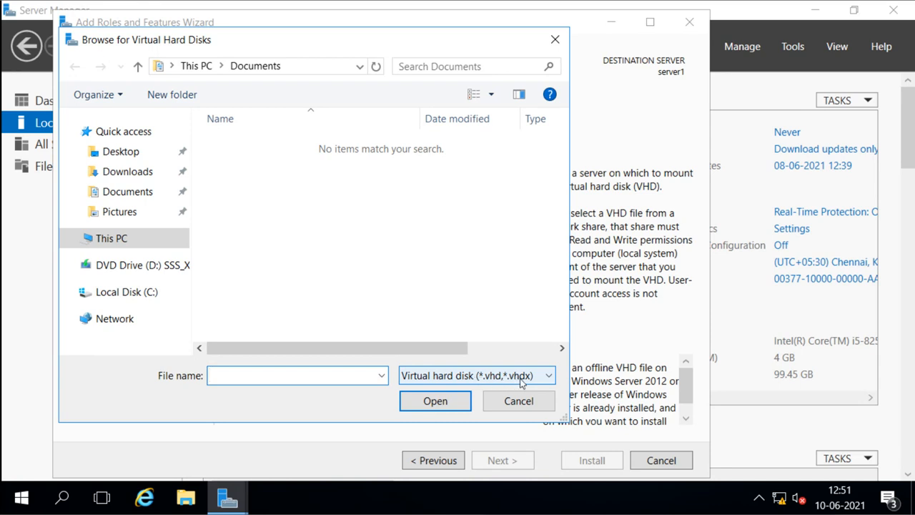
click(518, 402)
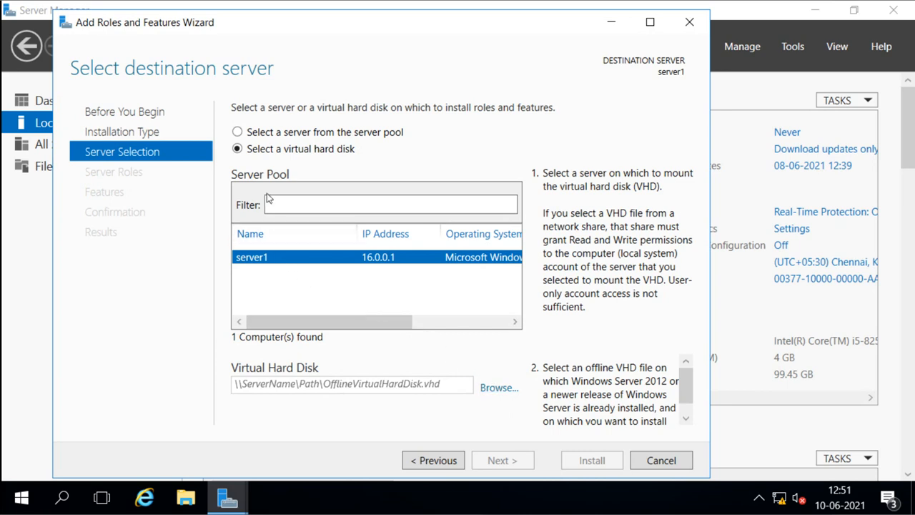
click(237, 131)
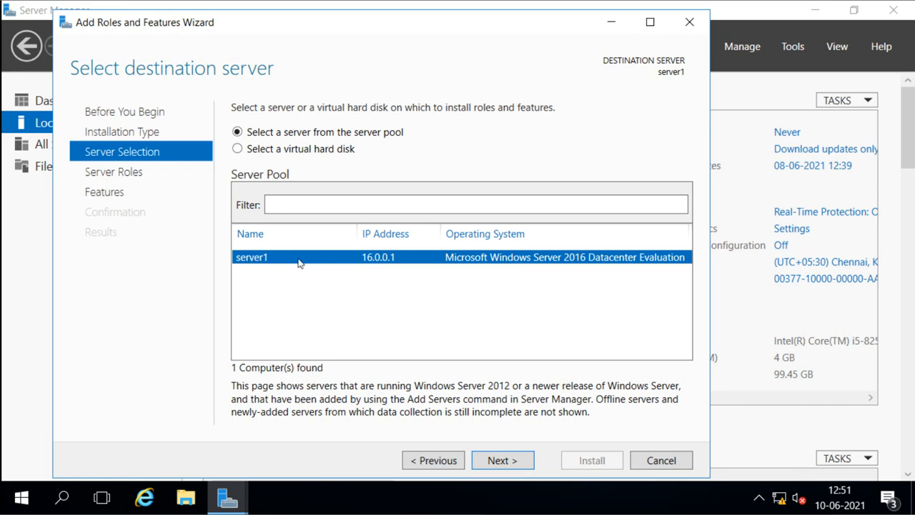
Step: Advance from Server Selection to the Select server roles page for server1
click(503, 460)
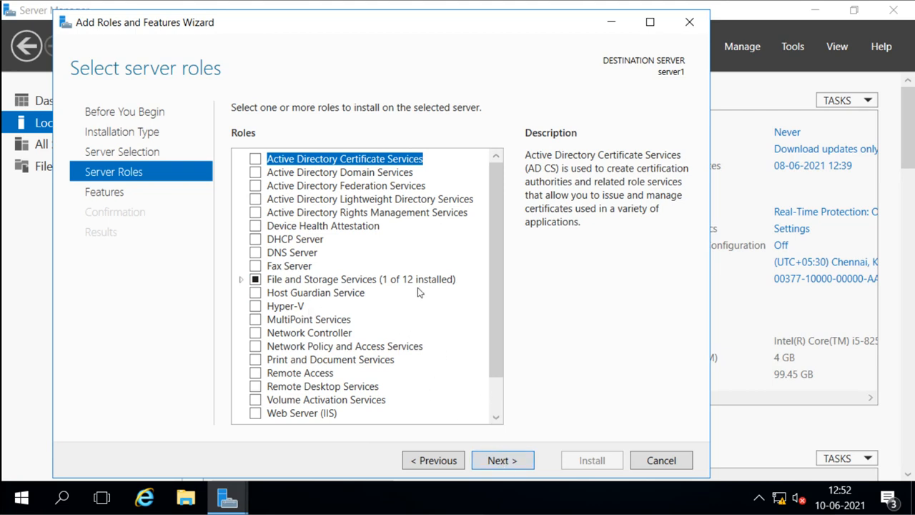
Step: Move to Select features, read the Failover Clustering description, then return to Select server roles
click(516, 462)
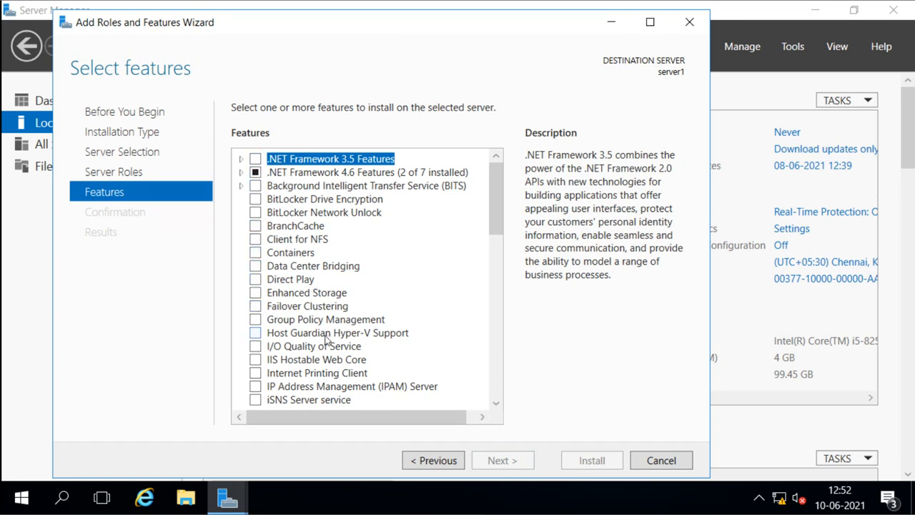
scroll(326, 339, down, 2)
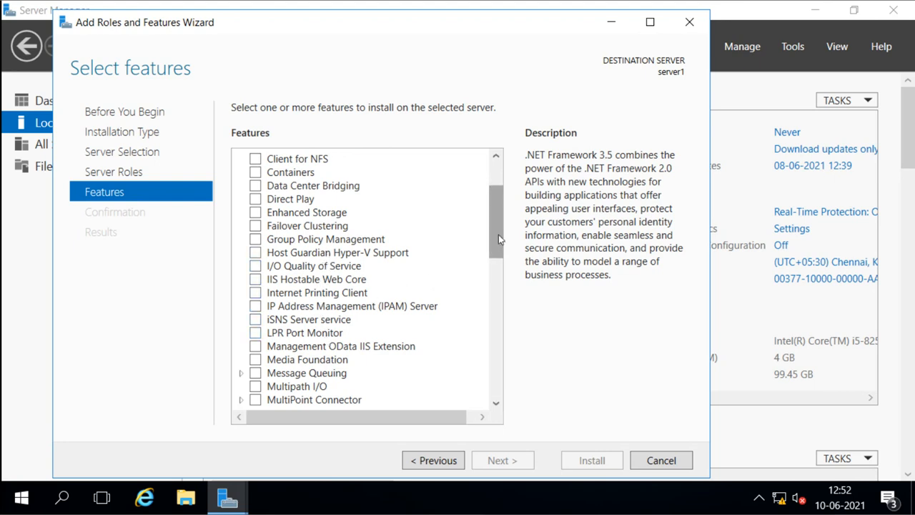
drag(499, 234, 498, 204)
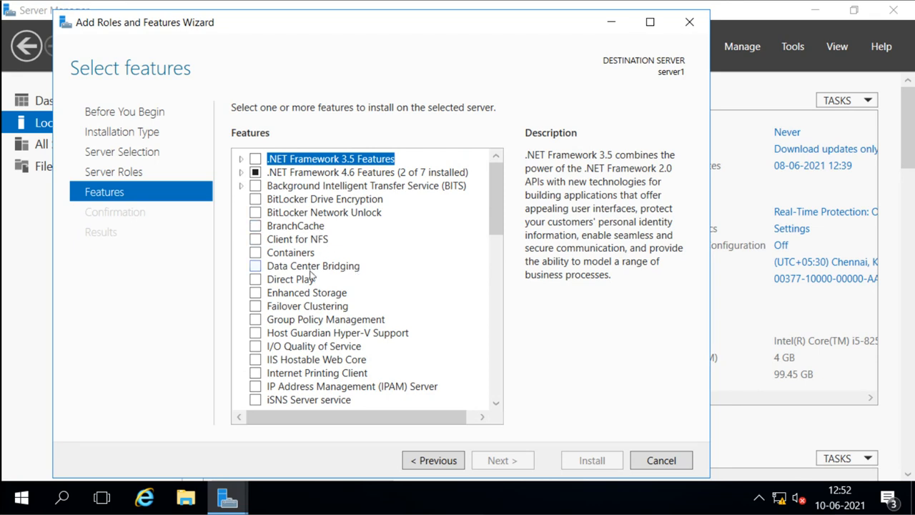
click(315, 308)
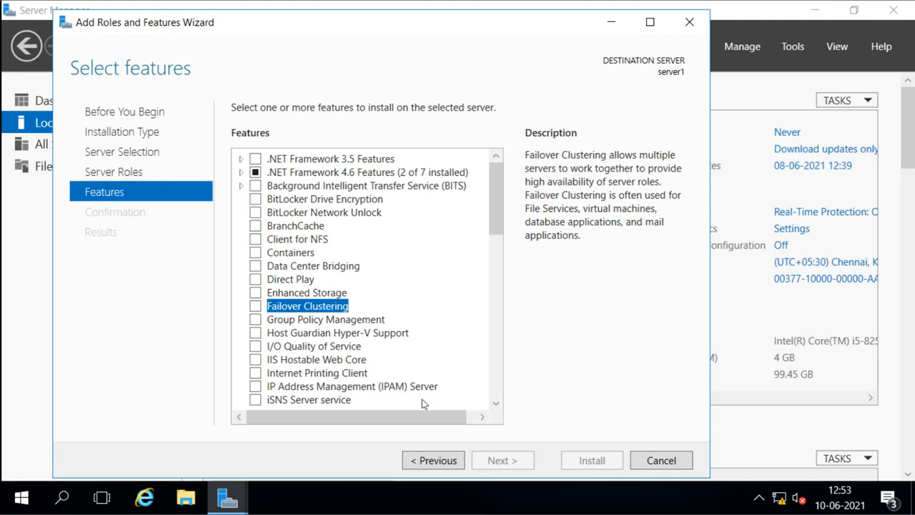
click(432, 455)
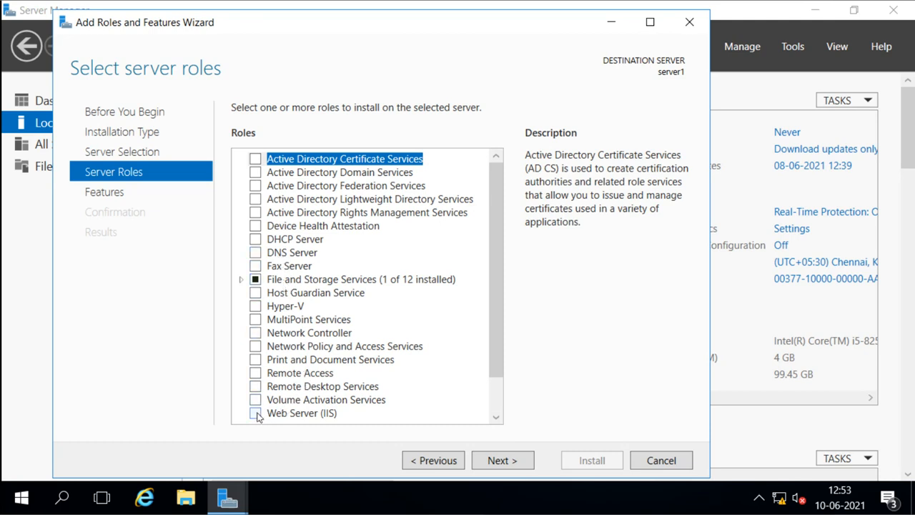
click(285, 413)
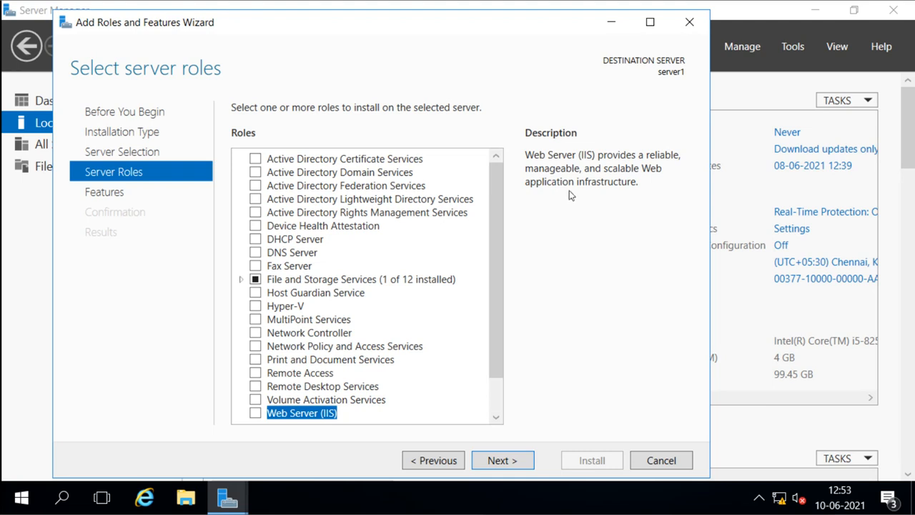
click(313, 373)
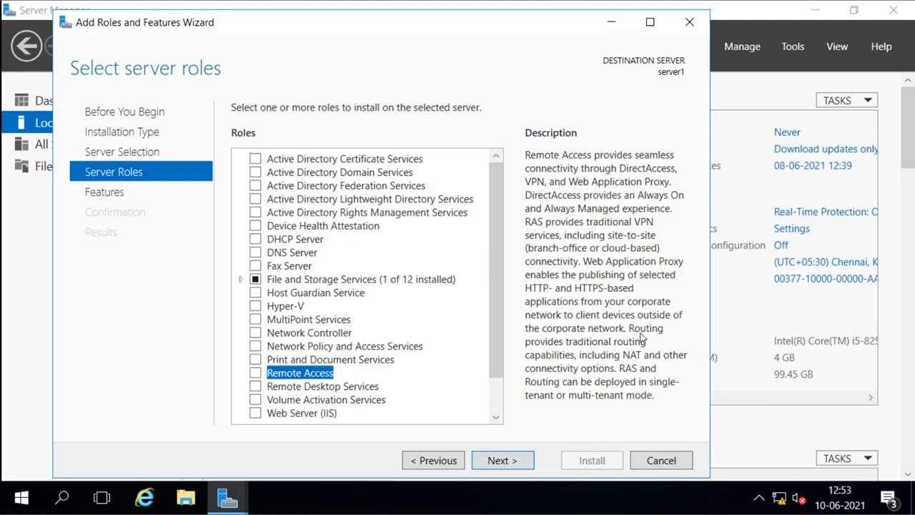
click(298, 256)
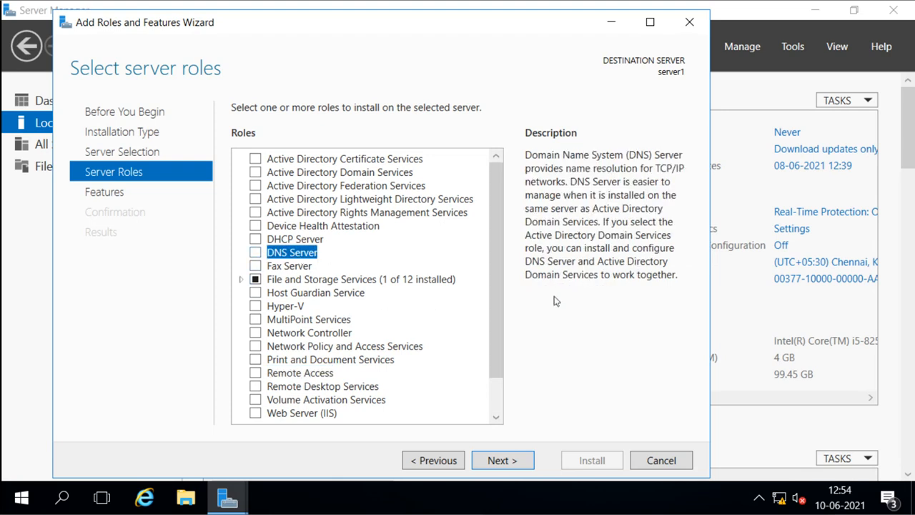
click(293, 242)
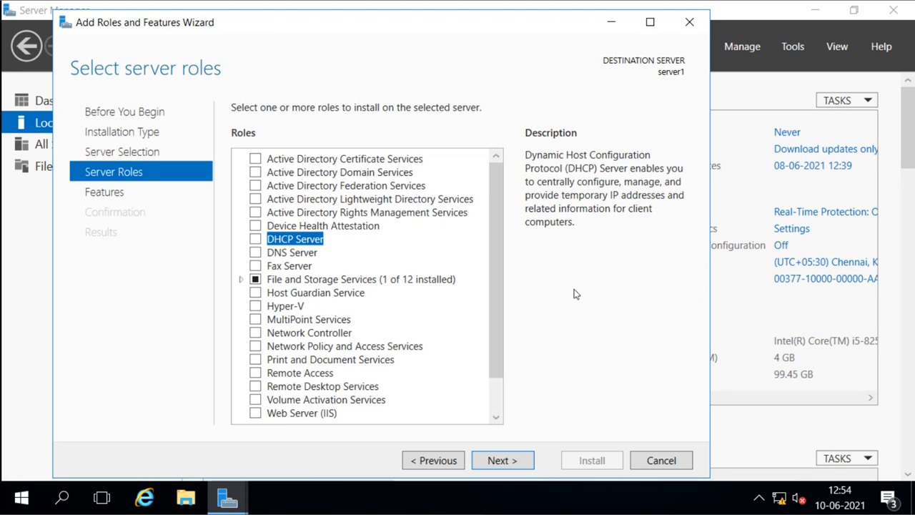
click(502, 460)
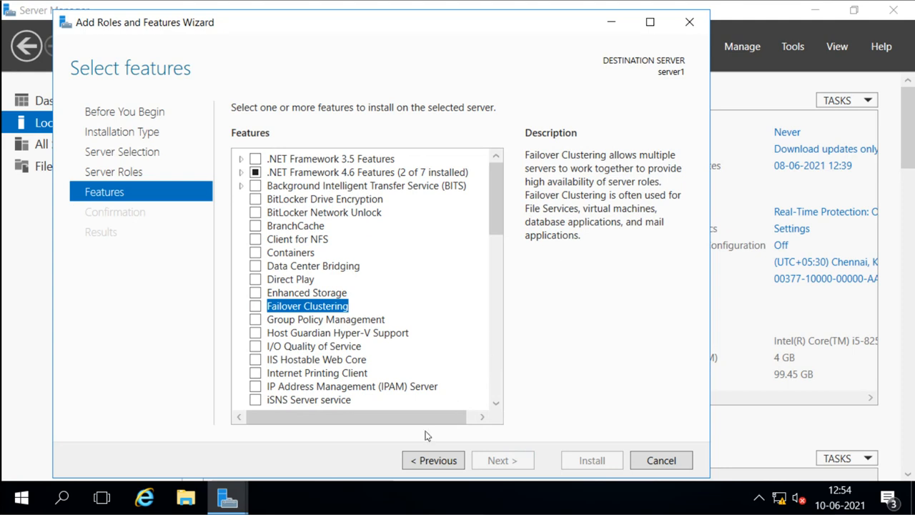
click(430, 460)
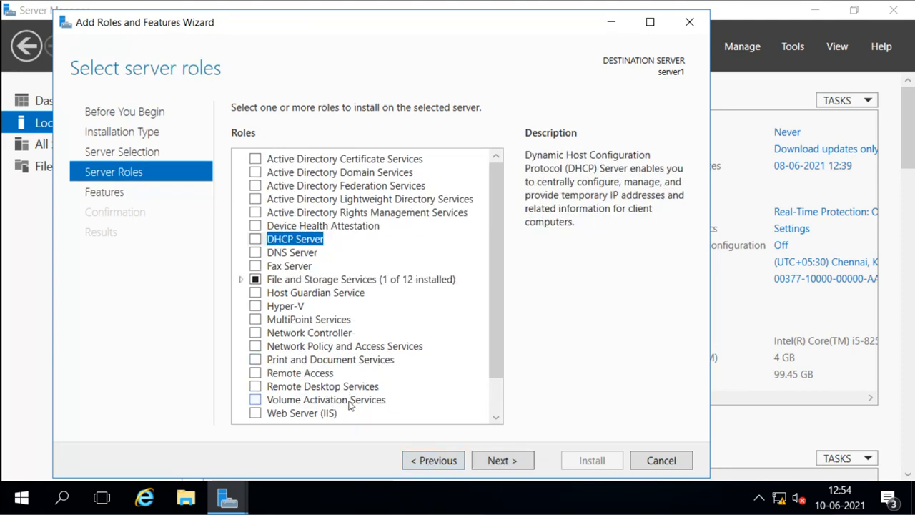
click(255, 413)
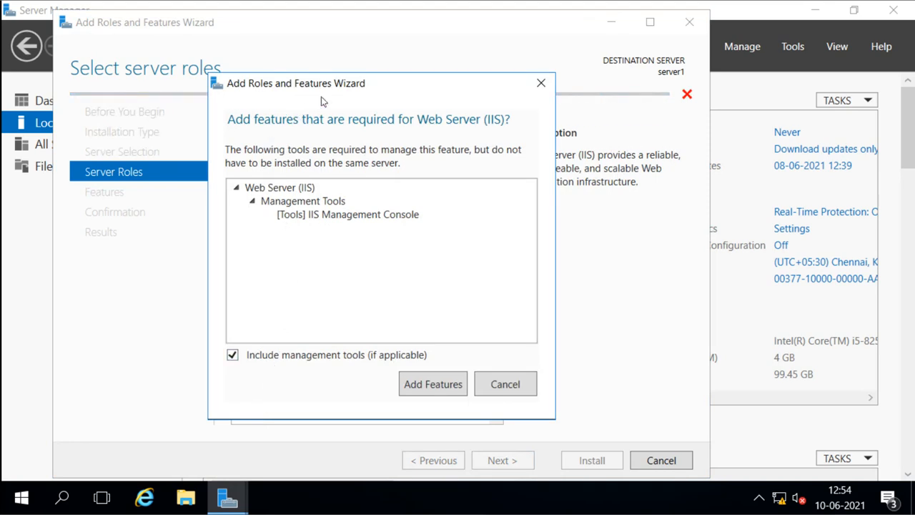
drag(332, 85, 339, 68)
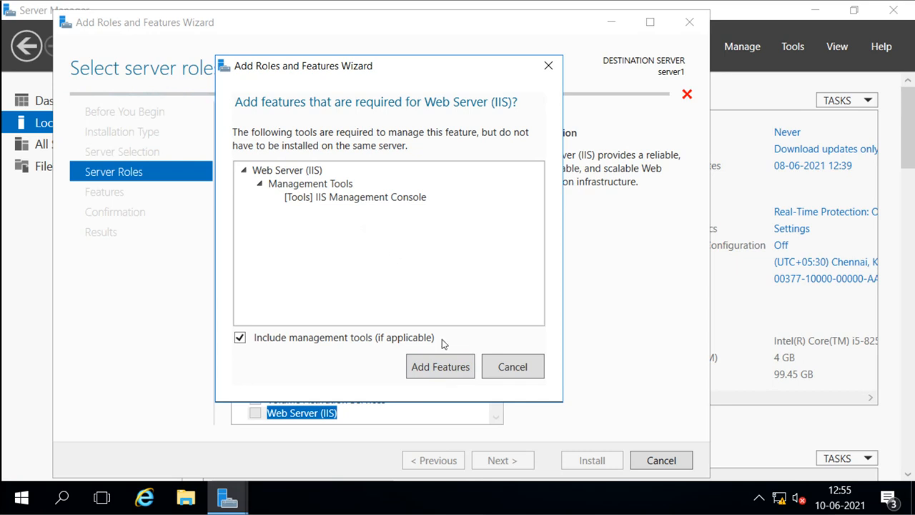
click(493, 369)
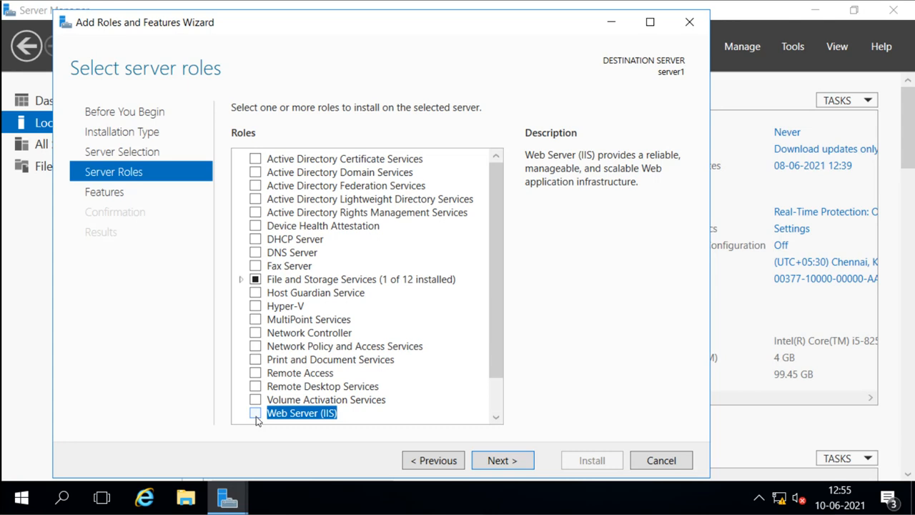
click(256, 374)
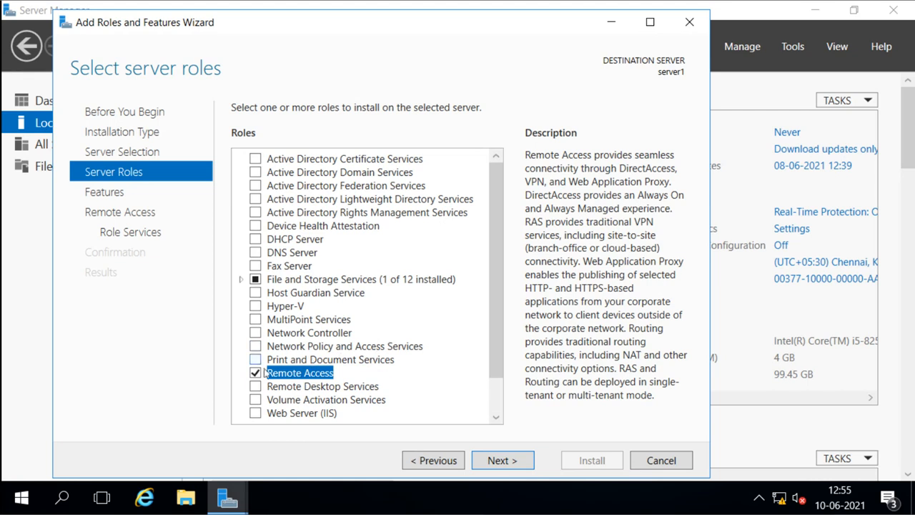
click(254, 373)
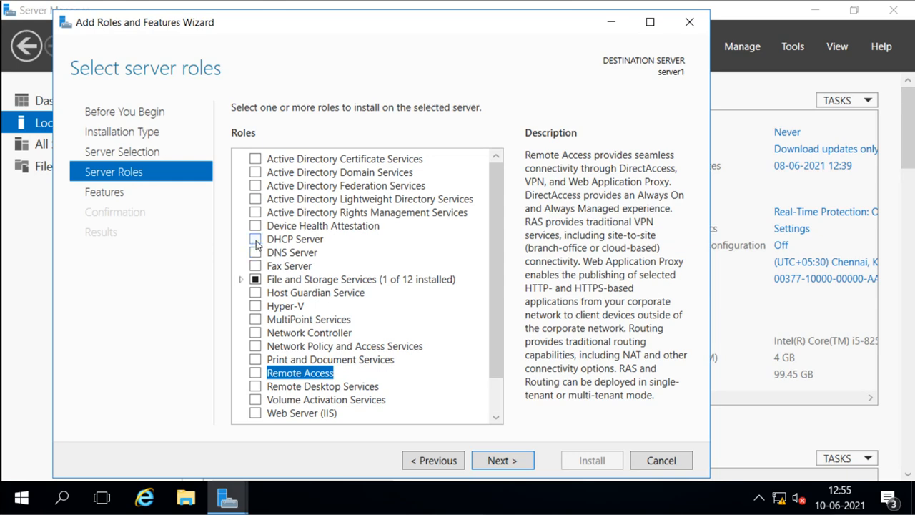
click(255, 173)
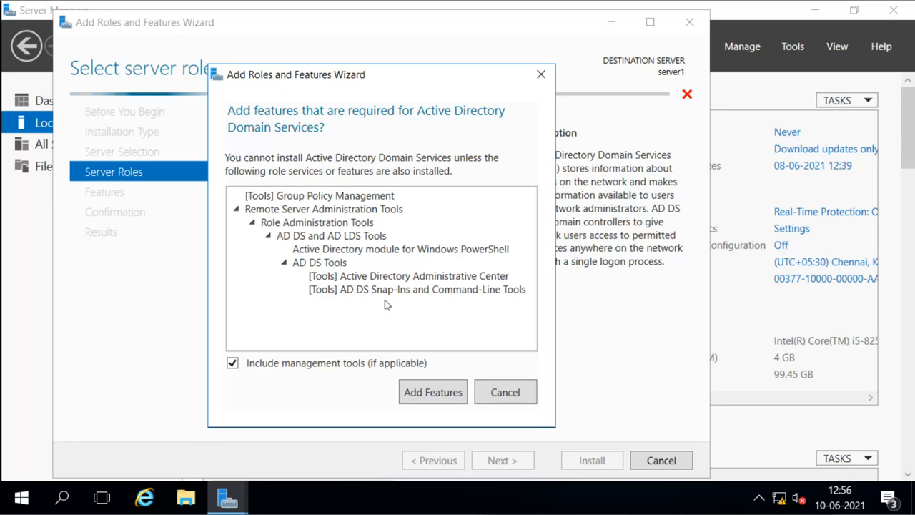
click(486, 391)
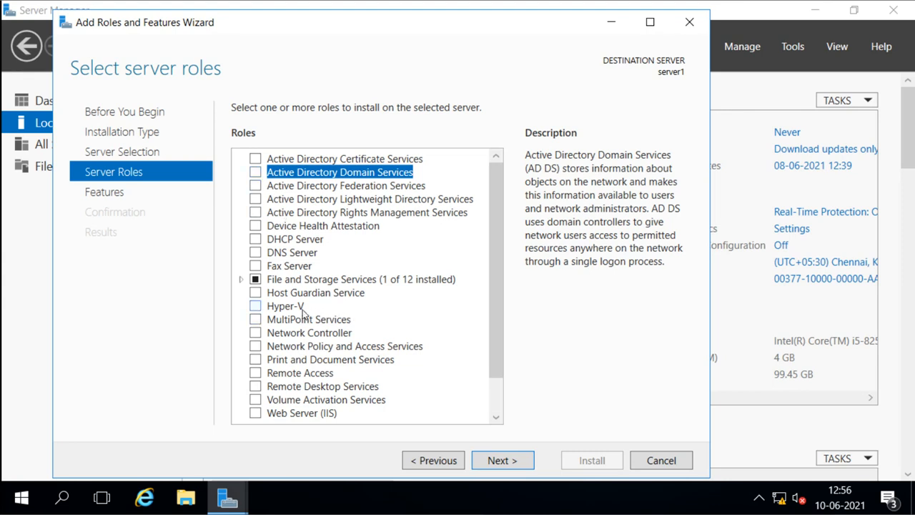
Step: Select the Hyper-V role and add its required management tools features
click(255, 307)
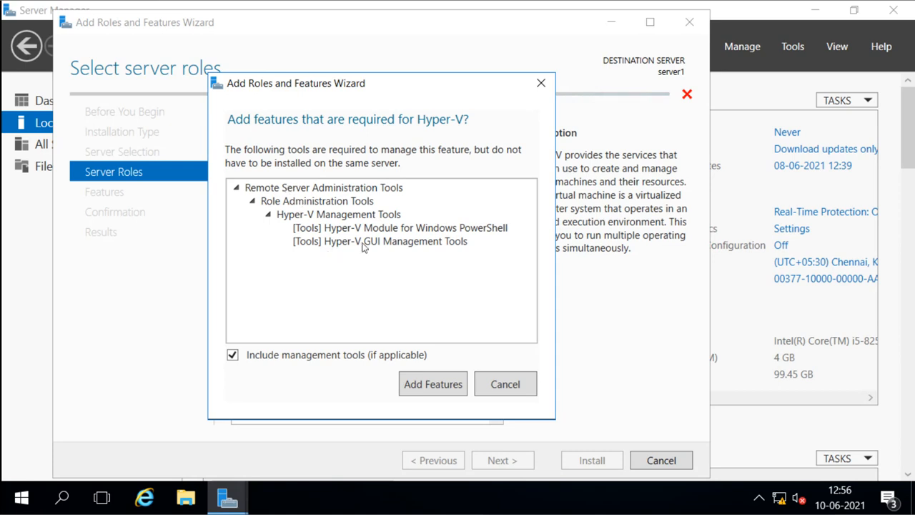
click(431, 385)
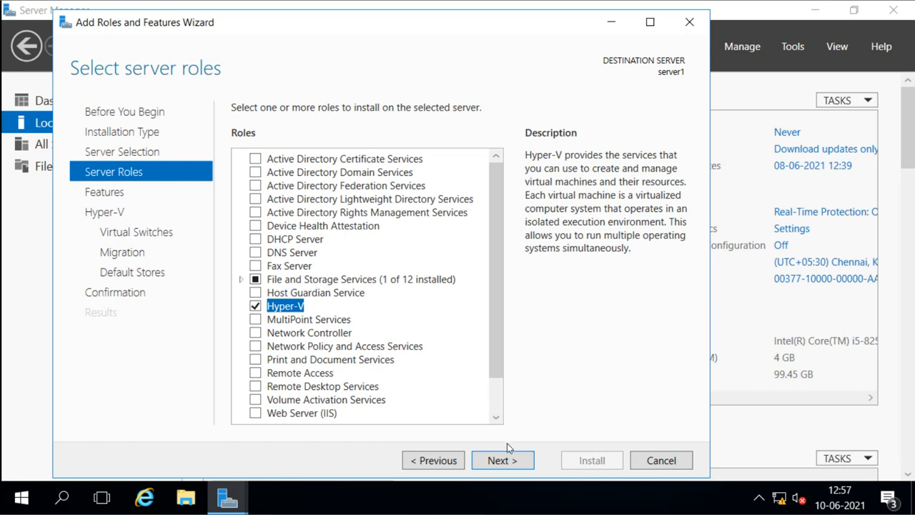
Step: Pass through the Features page without changes to the Hyper-V introduction page
click(504, 461)
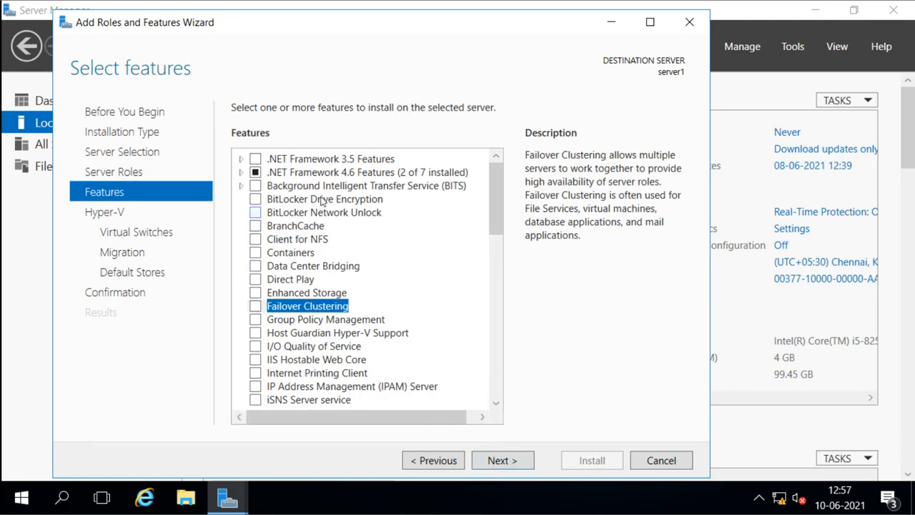
scroll(373, 332, down, 8)
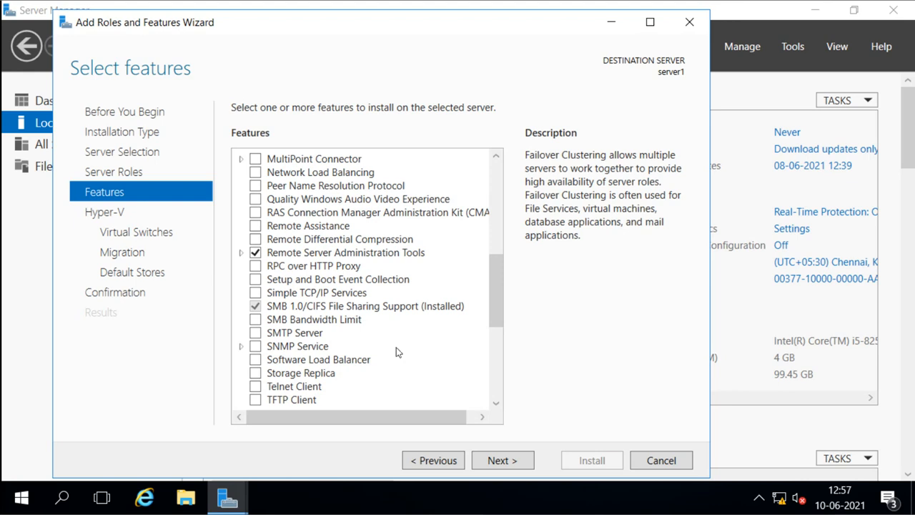
scroll(398, 352, up, 4)
scroll(398, 350, up, 4)
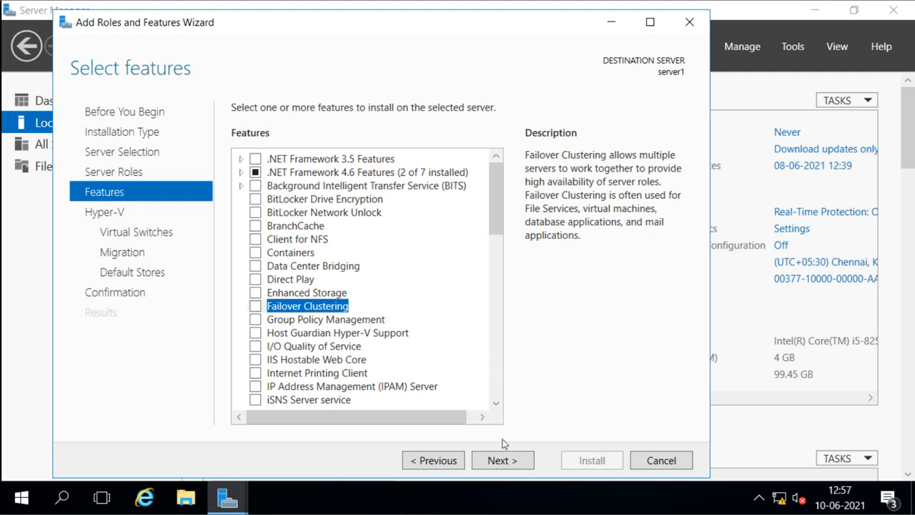
click(502, 460)
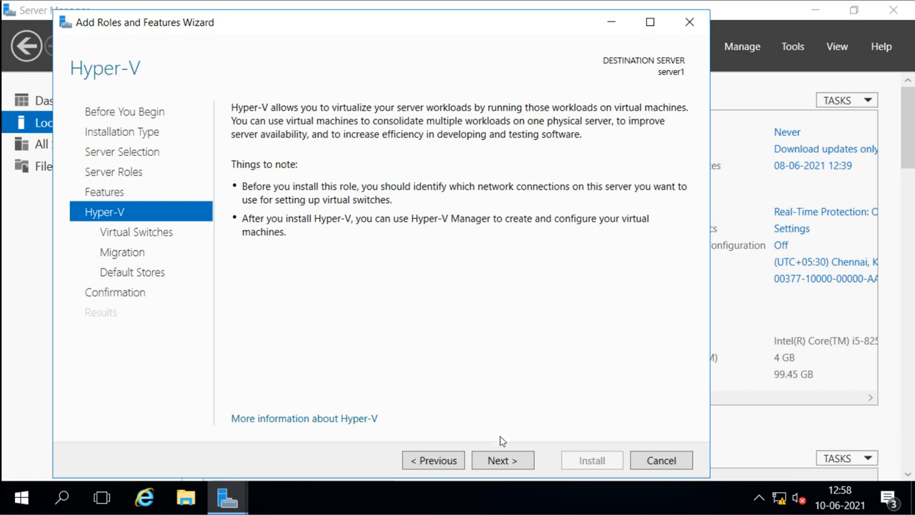
Step: On Create Virtual Switches, select the Ethernet0 adapter for a new virtual switch
click(500, 463)
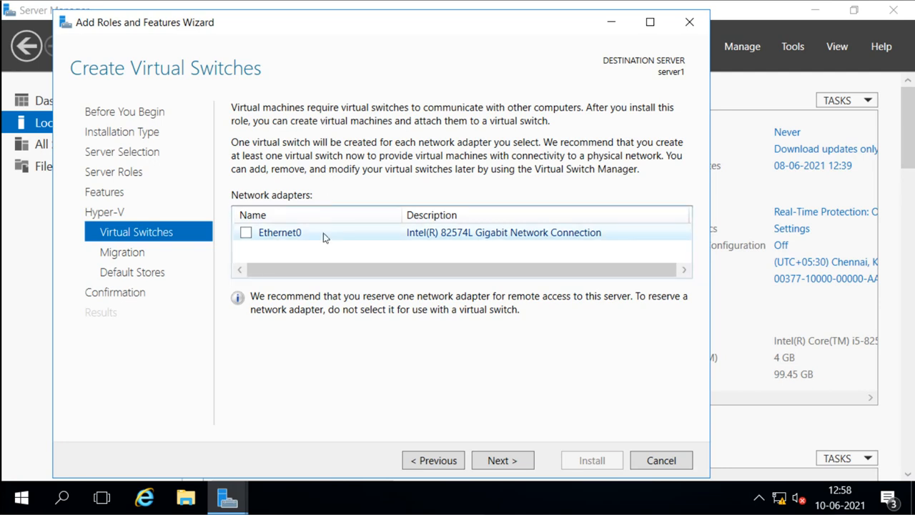
click(246, 234)
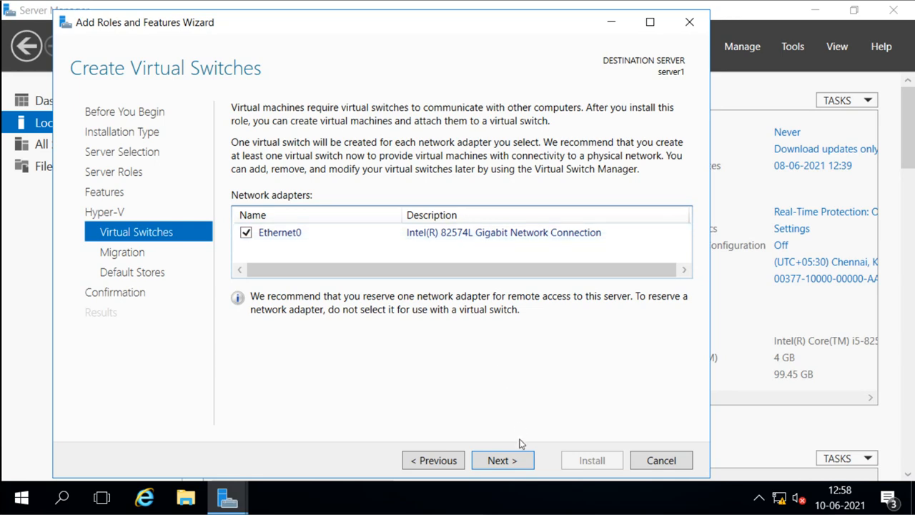
Step: Reach the Virtual Machine Migration page with live migrations left unticked
click(513, 462)
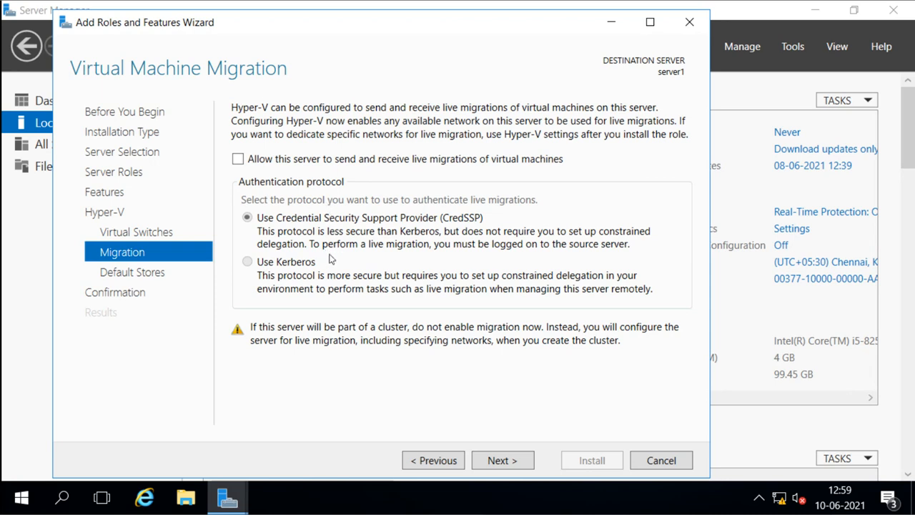
click(238, 160)
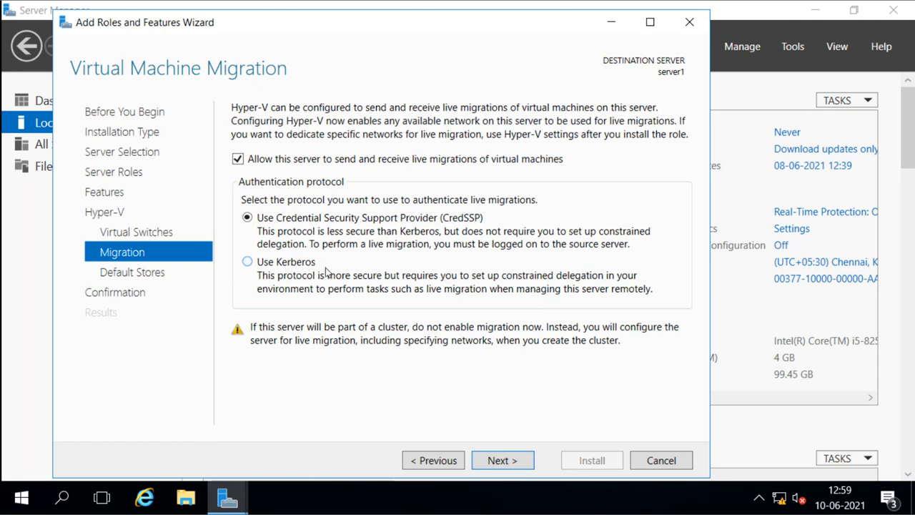
click(238, 160)
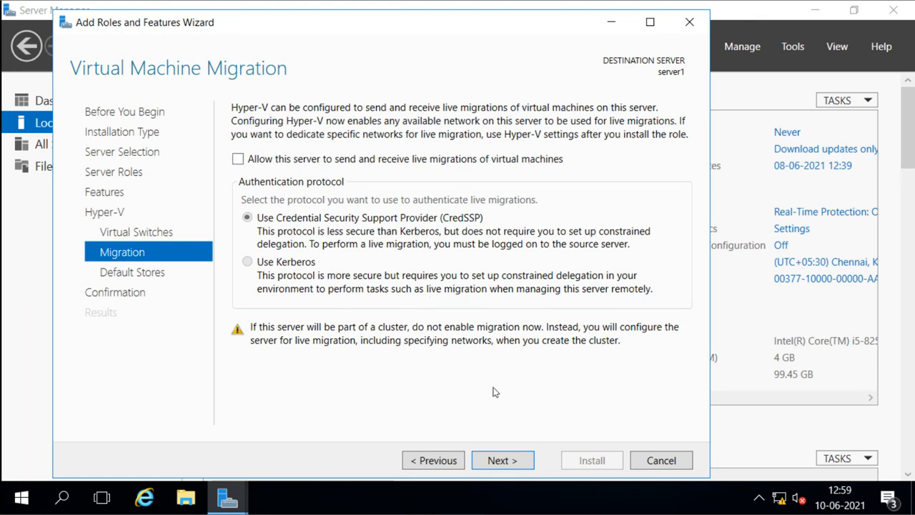
Step: Advance from Virtual Machine Migration to the Default Stores page
click(500, 460)
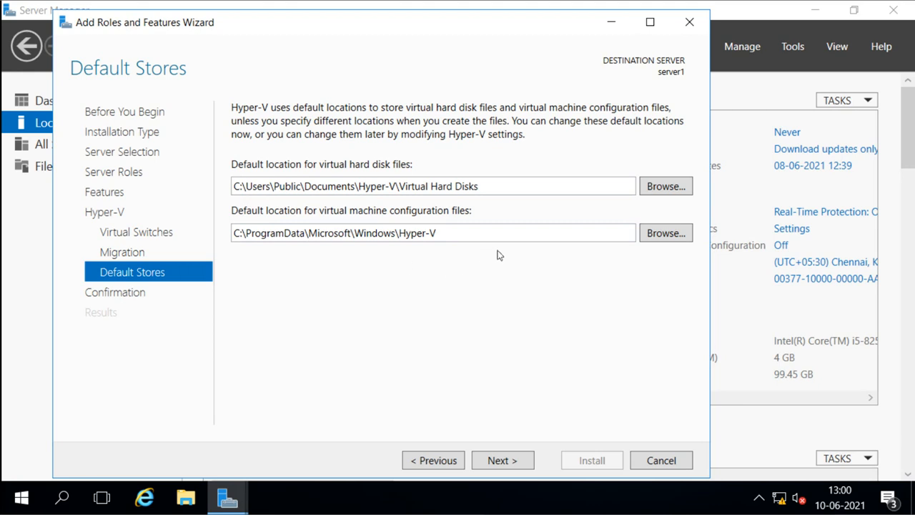
Step: Create a new VMs folder on Local Disk (C:) for virtual hard disks
click(668, 189)
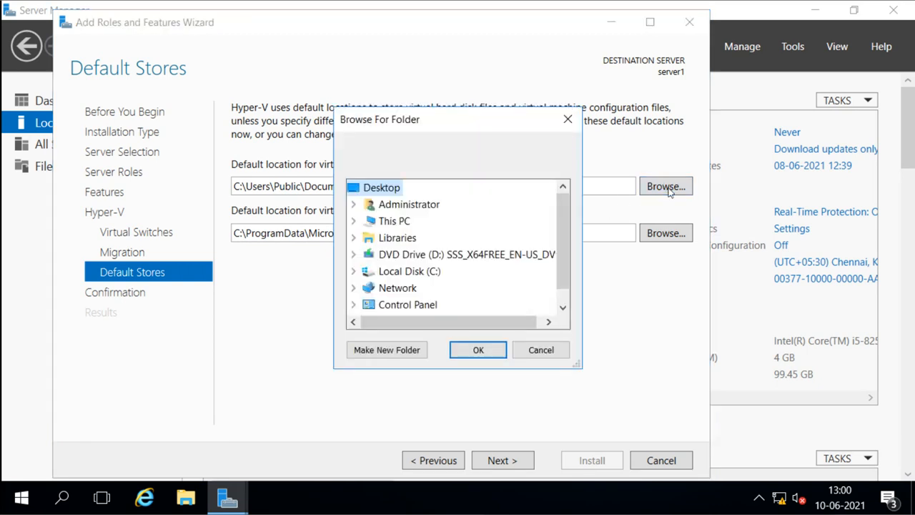
click(353, 272)
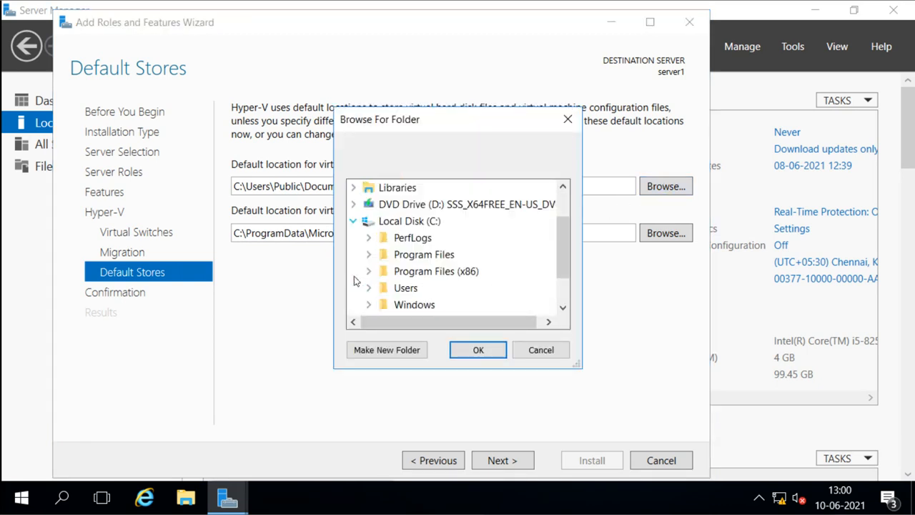
click(404, 240)
click(404, 222)
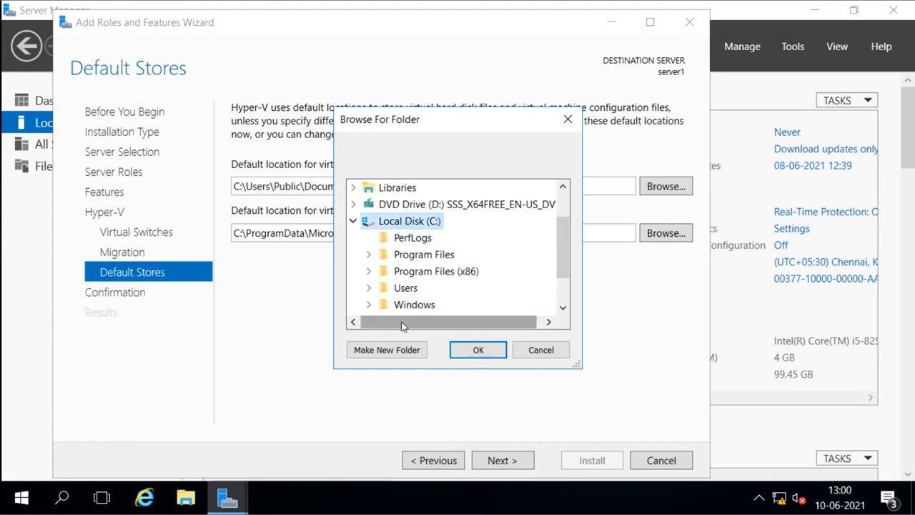
click(386, 350)
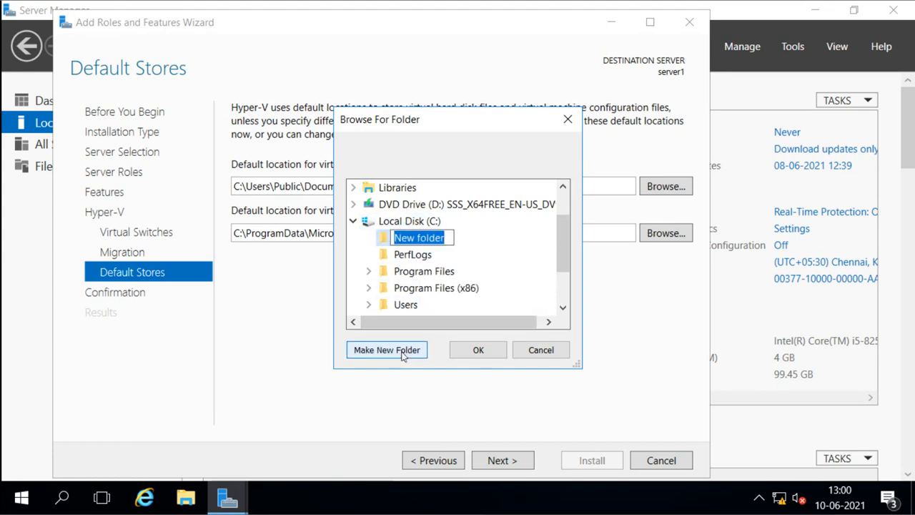
text(VMs)
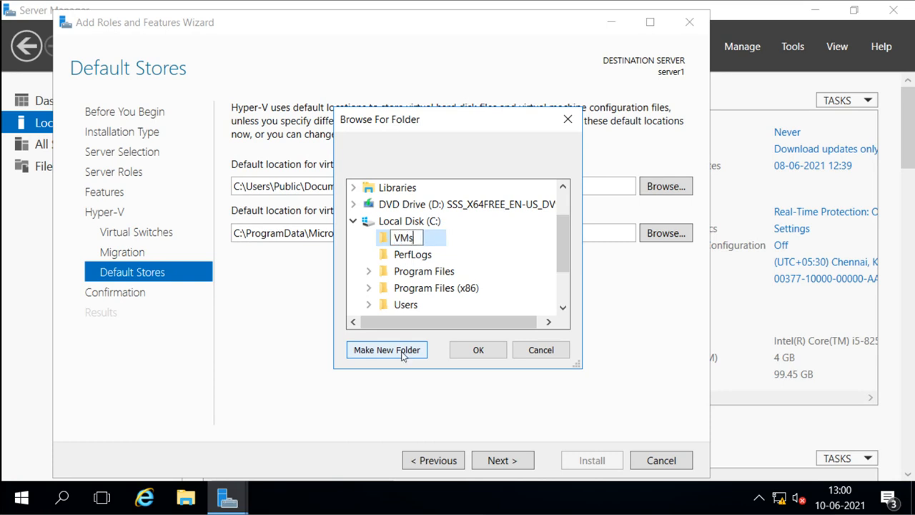
key(Return)
key(Return)
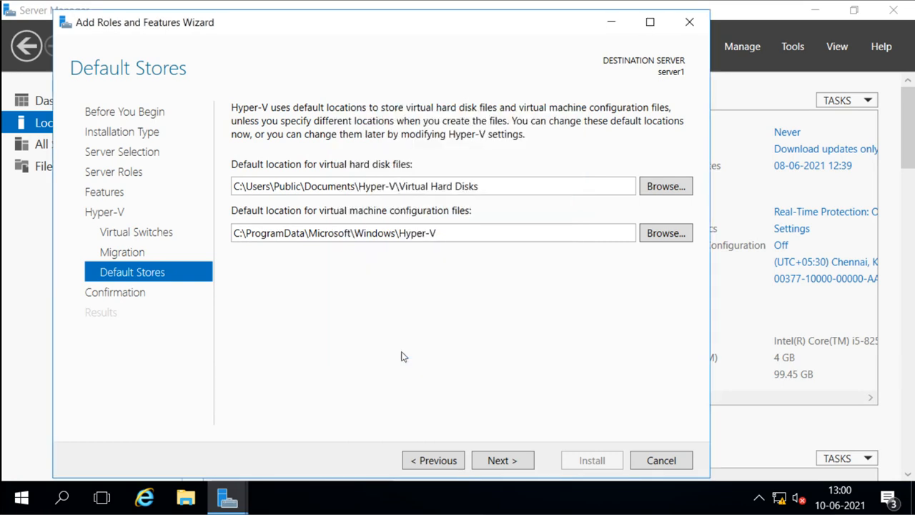
Step: Create a VHDs subfolder inside VMs and set C:\VMs\VHDs as the disk location
click(653, 192)
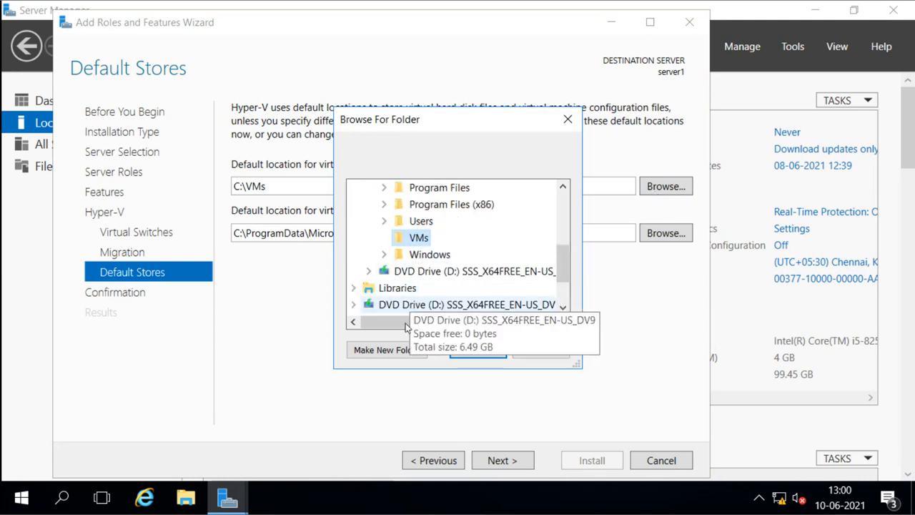
click(402, 354)
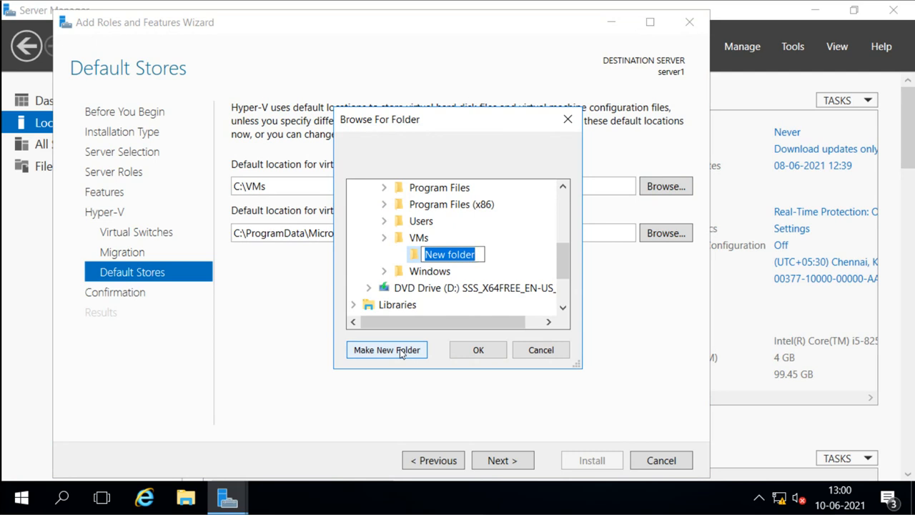
text(V)
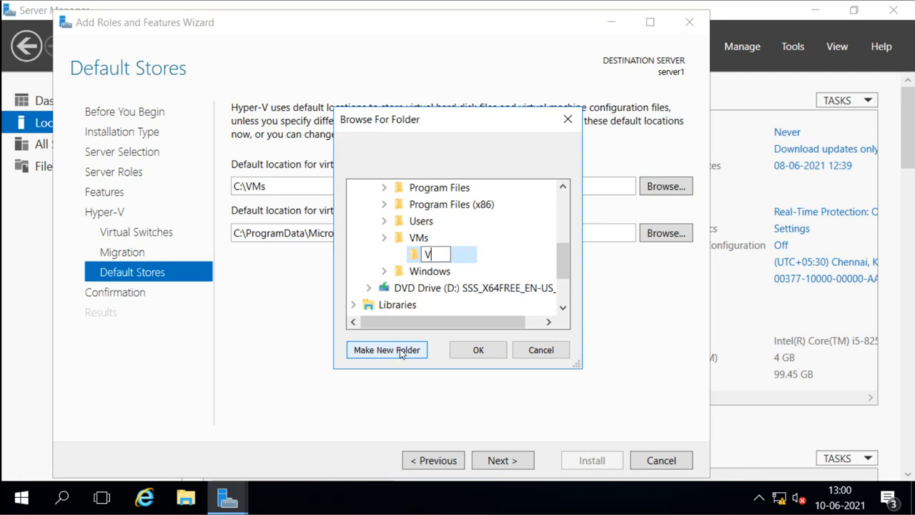
text(HDs)
key(Return)
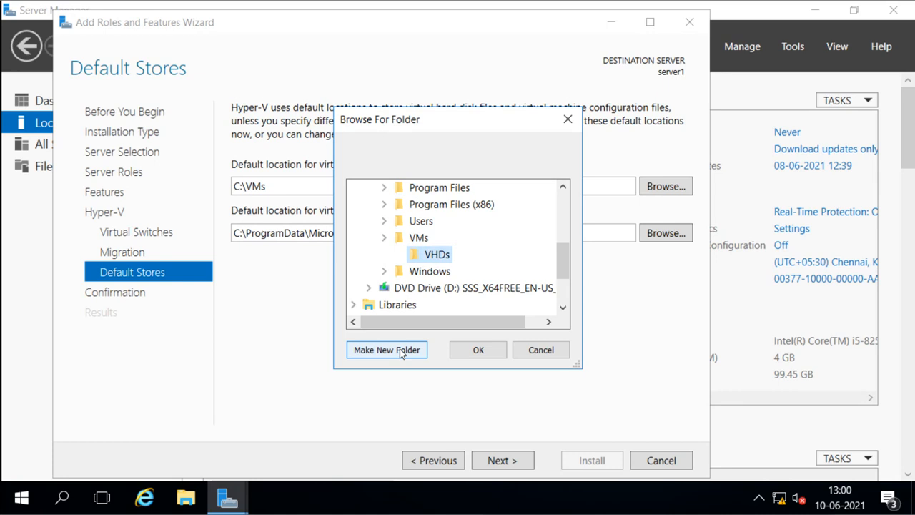
click(481, 350)
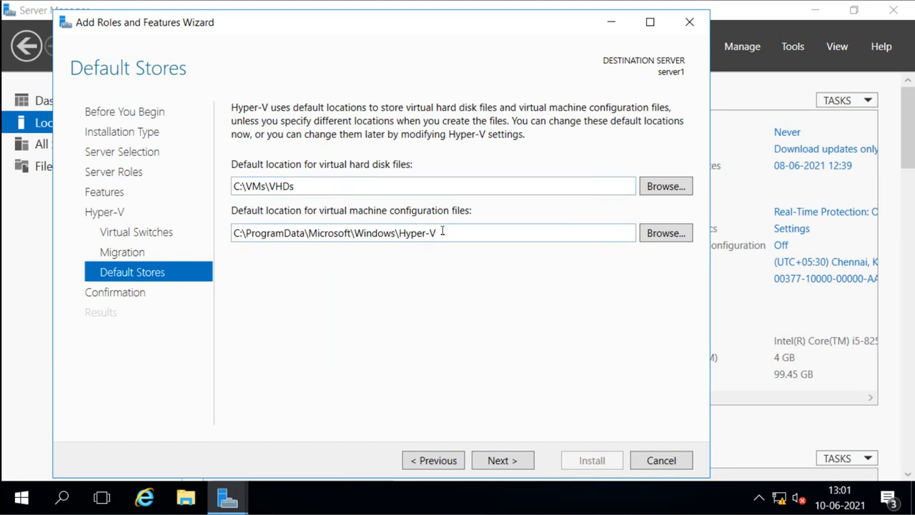
Step: Create a VMC subfolder under C:\VMs and use it for configuration files
click(655, 235)
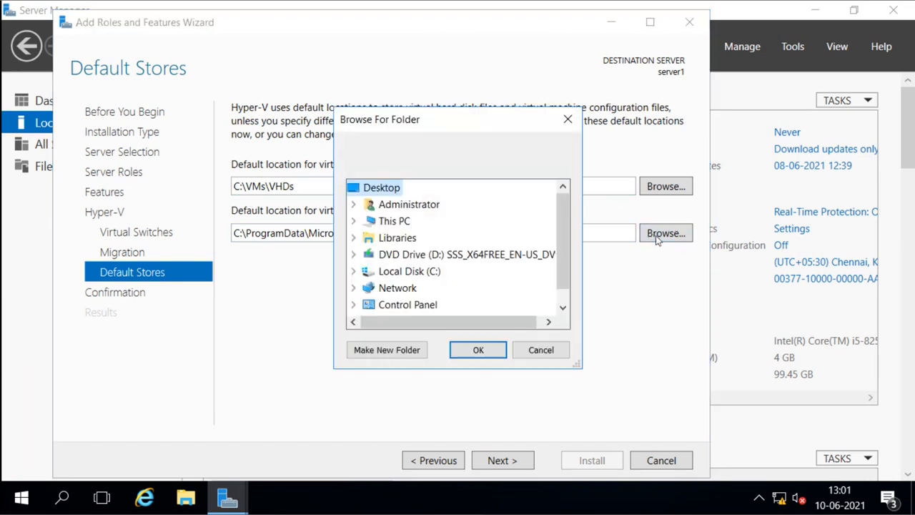
click(353, 272)
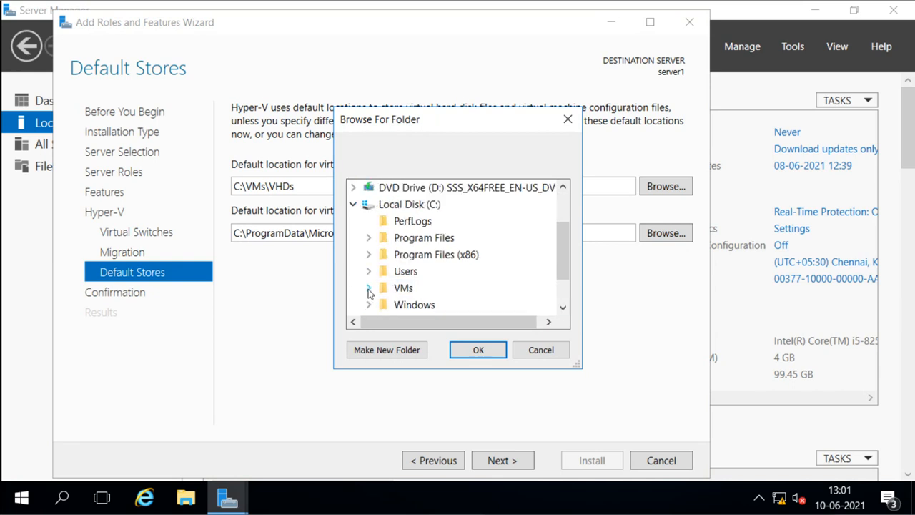
click(368, 289)
click(394, 290)
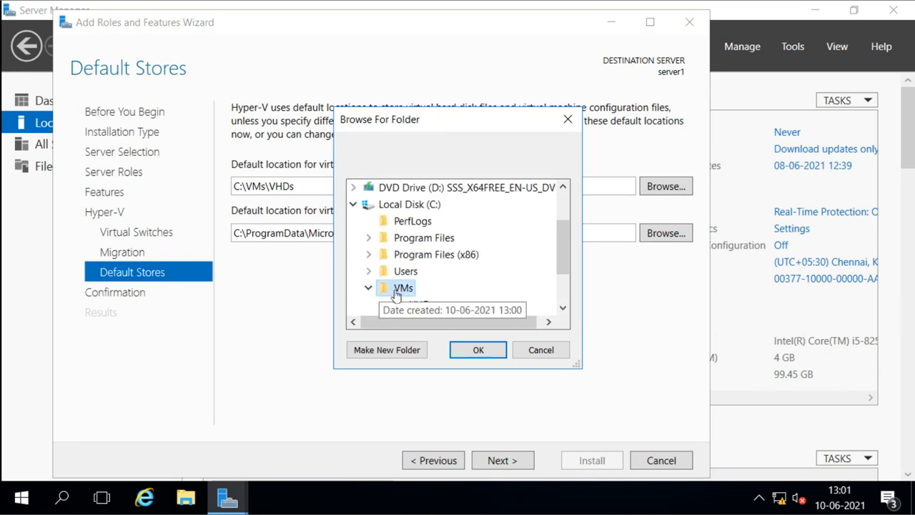
click(390, 351)
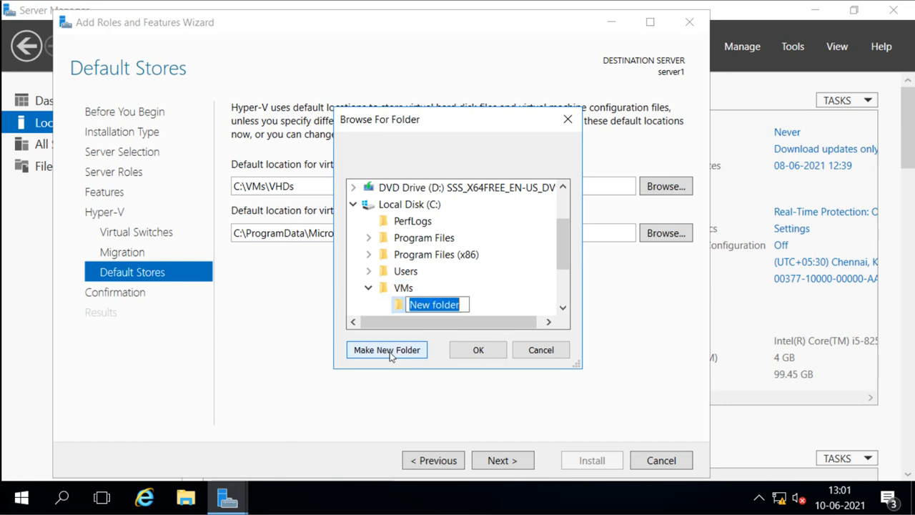
text(VM)
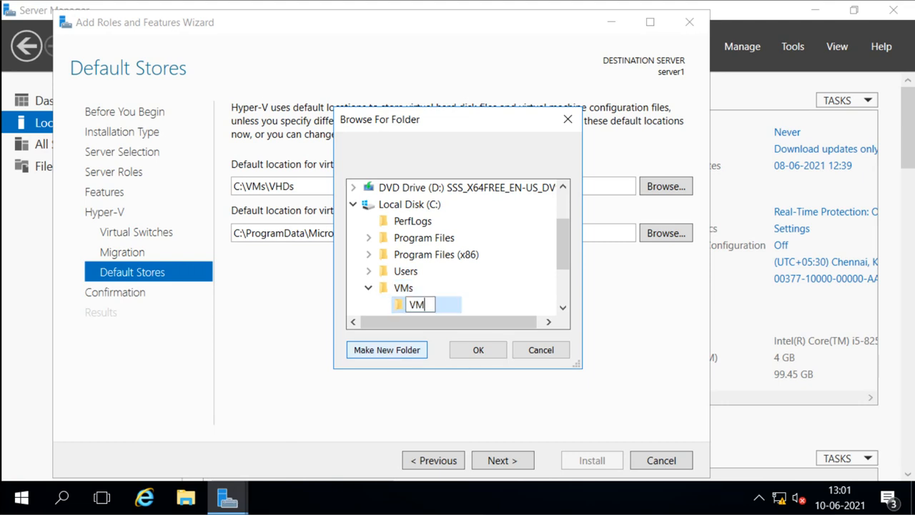
text(C)
key(Return)
key(Return)
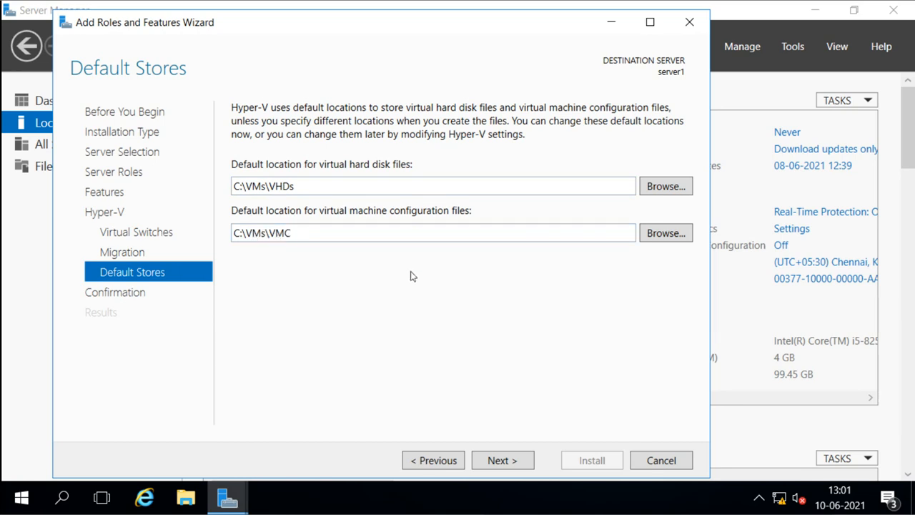
Step: Advance from Default Stores to Confirm installation selections
click(498, 466)
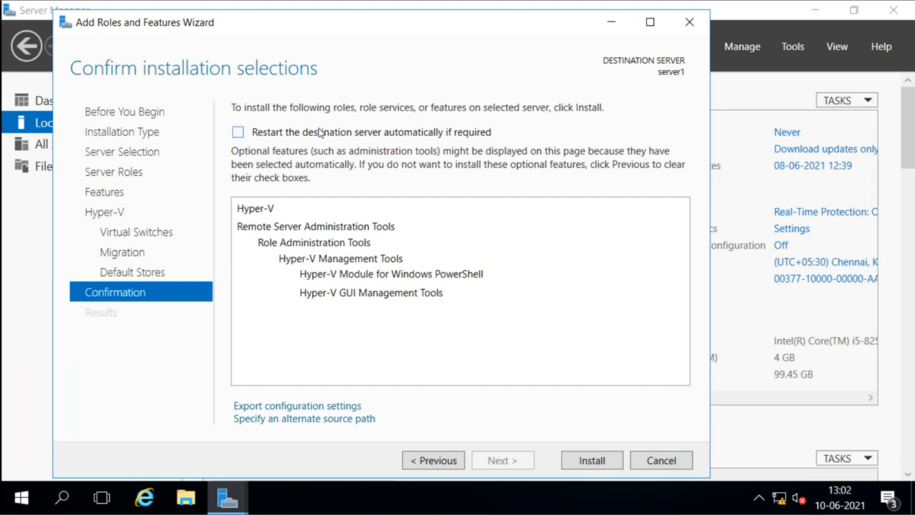
Step: Enable 'Restart the destination server automatically if required' and confirm with Yes
click(238, 132)
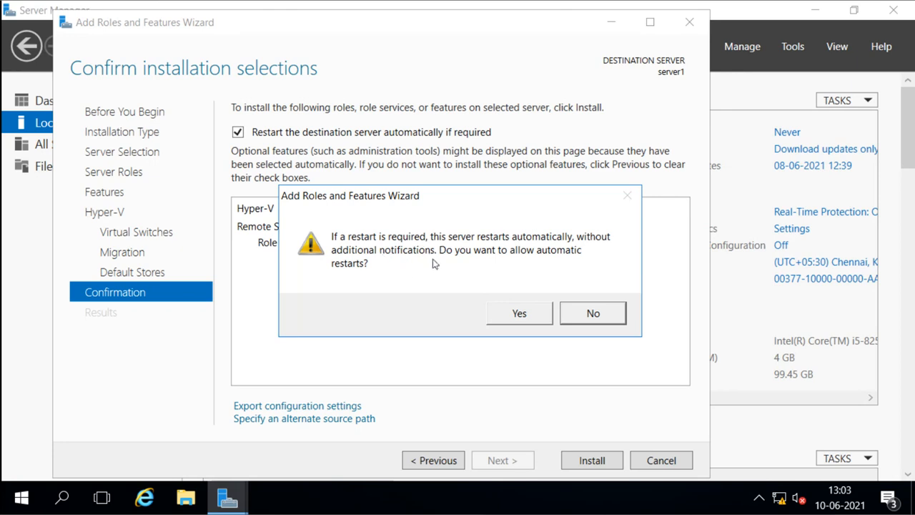
click(518, 315)
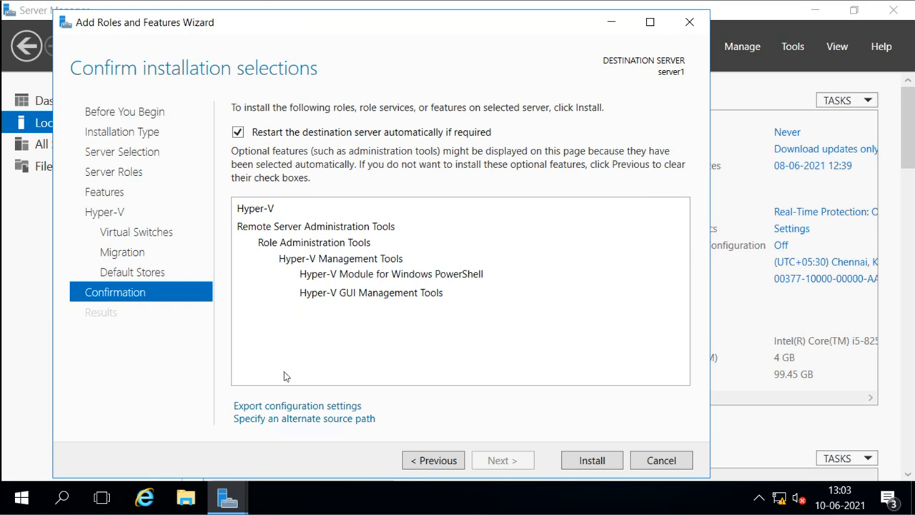
mouse_move(276, 411)
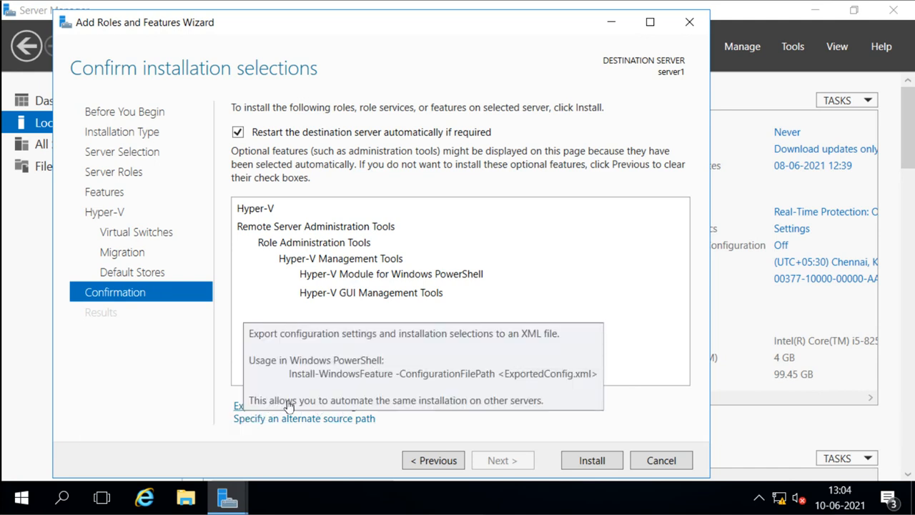
Step: Save the installation configuration settings to the Desktop as Deployment Hyper-V.xml
click(288, 405)
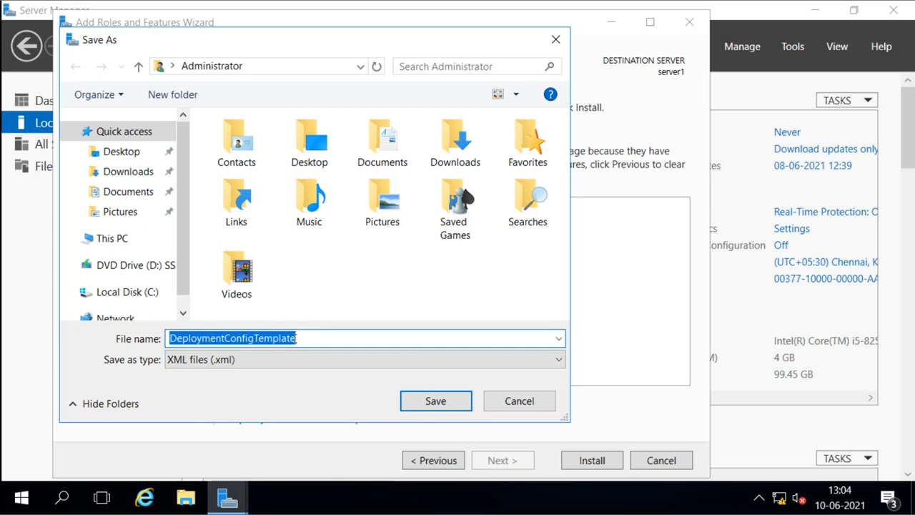
click(310, 338)
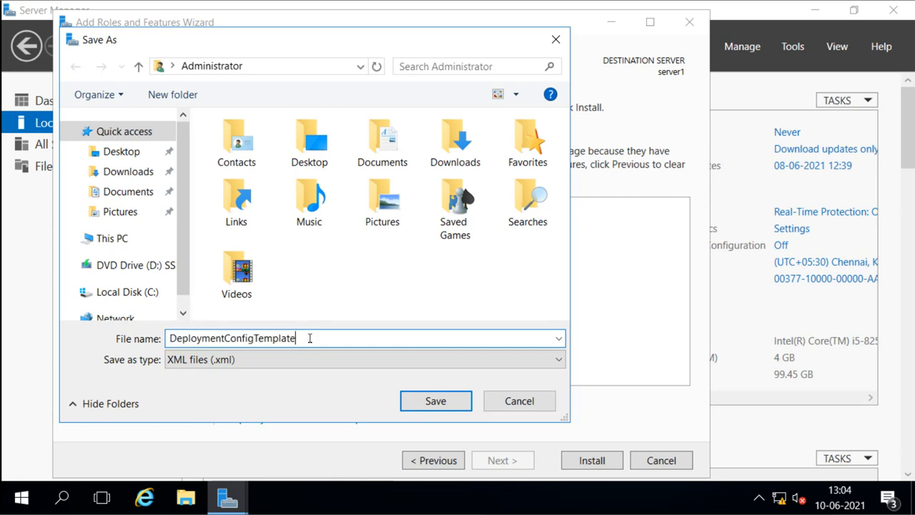
key(BackSpace)
key(BackSpace)
key(BackSpace)
key(BackSpace)
key(BackSpace)
key(BackSpace)
key(BackSpace)
key(BackSpace)
key(BackSpace)
key(BackSpace)
key(BackSpace)
key(BackSpace)
key(BackSpace)
key(BackSpace)
key(BackSpace)
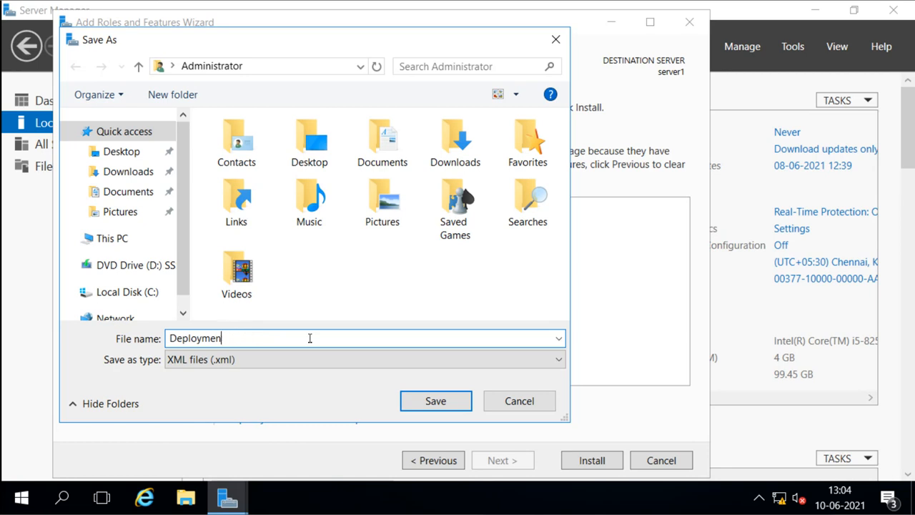
text(t Hyper-V)
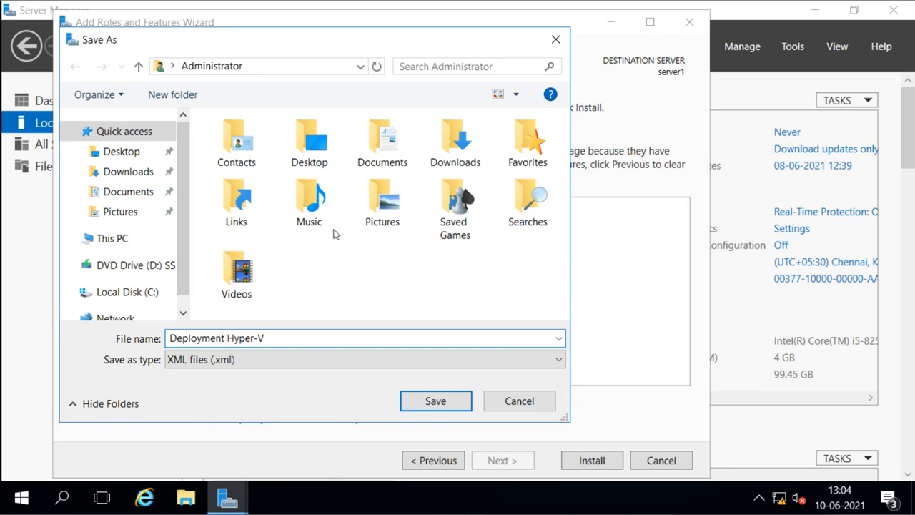
click(120, 157)
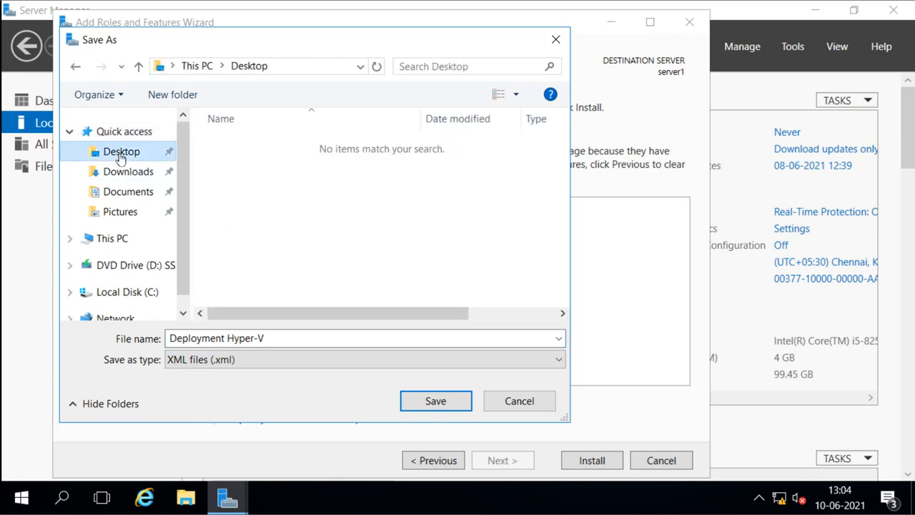
click(443, 402)
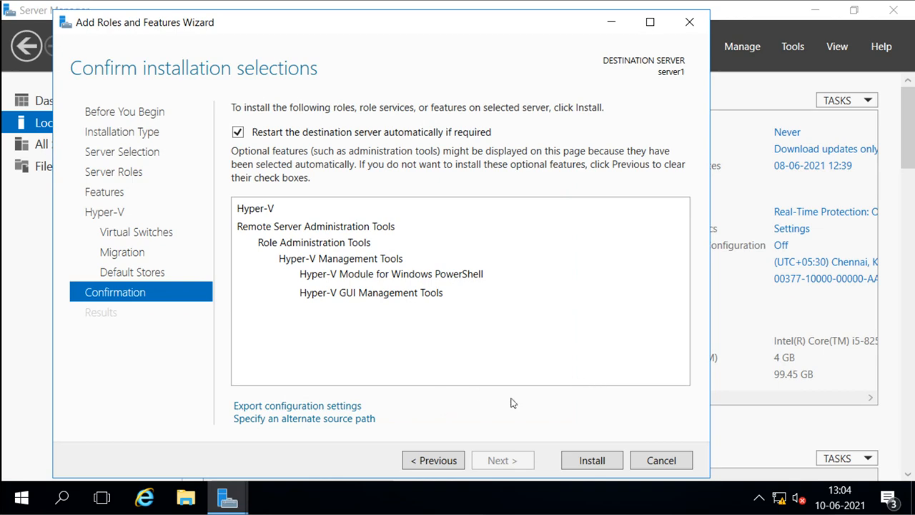
Step: From the desktop, open the exported Deployment Hyper-V XML in a maximized Notepad to review its paths
key(super+d)
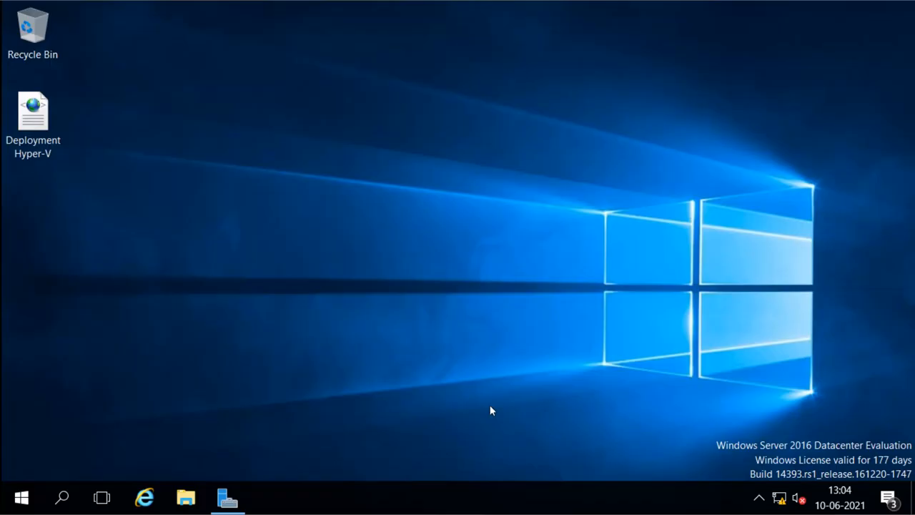
right_click(41, 132)
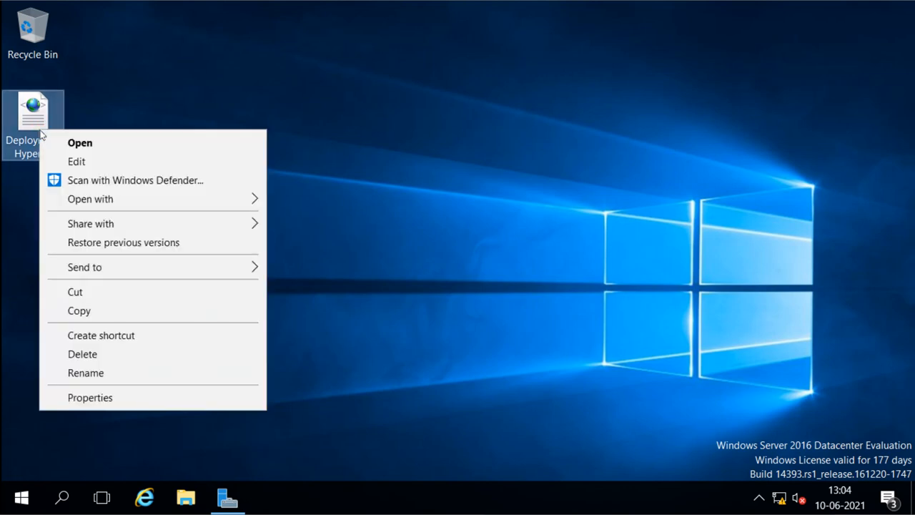
click(77, 162)
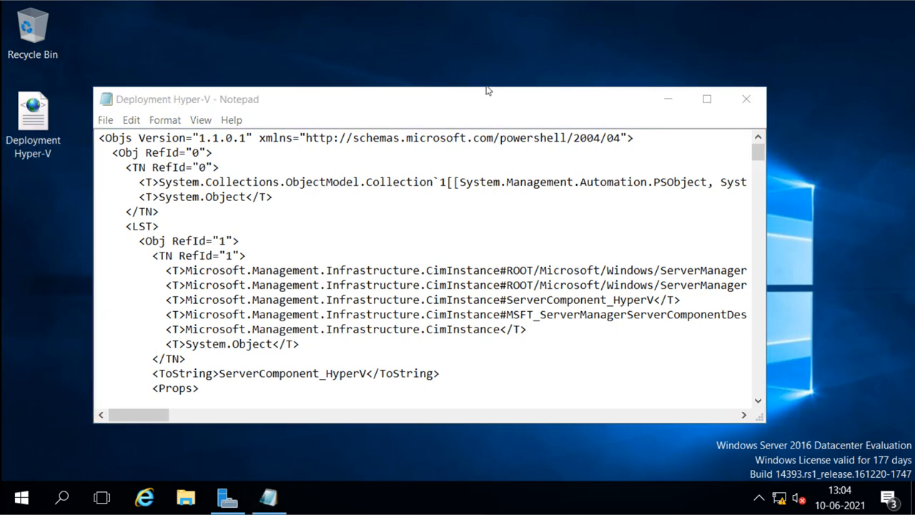
double_click(485, 93)
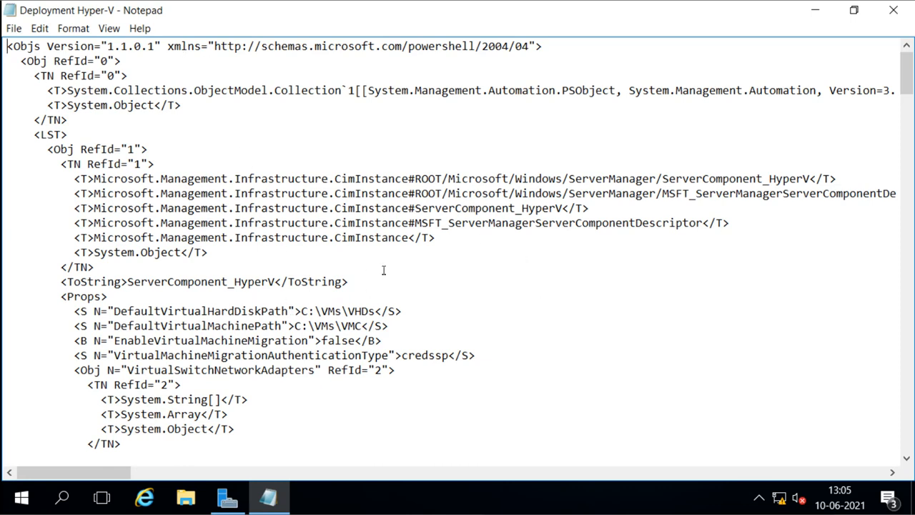
Step: Close Notepad and restore the Add Roles and Features Wizard confirmation page from the taskbar
click(892, 10)
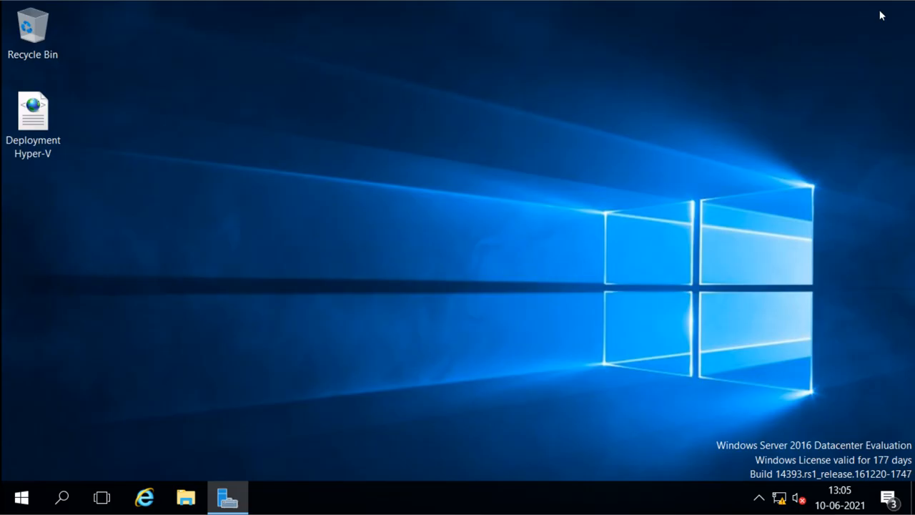
click(227, 493)
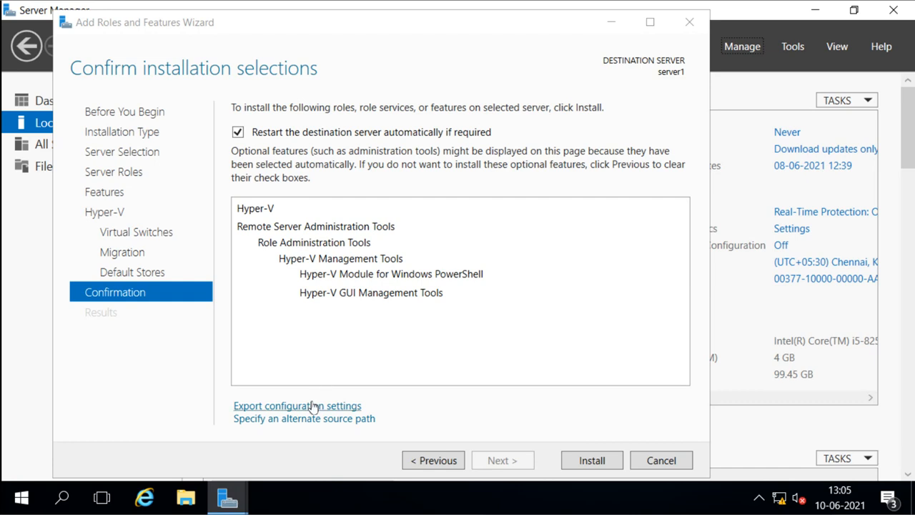
mouse_move(313, 406)
click(305, 420)
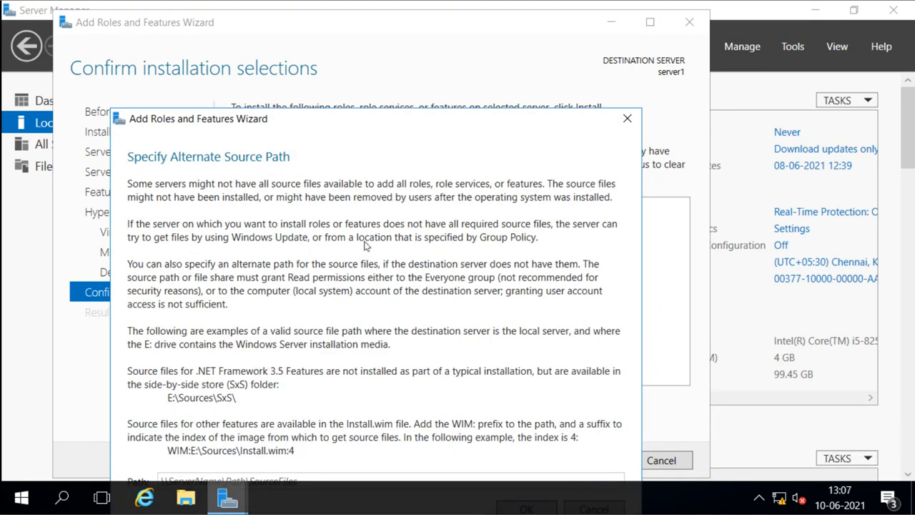
drag(372, 116, 384, 51)
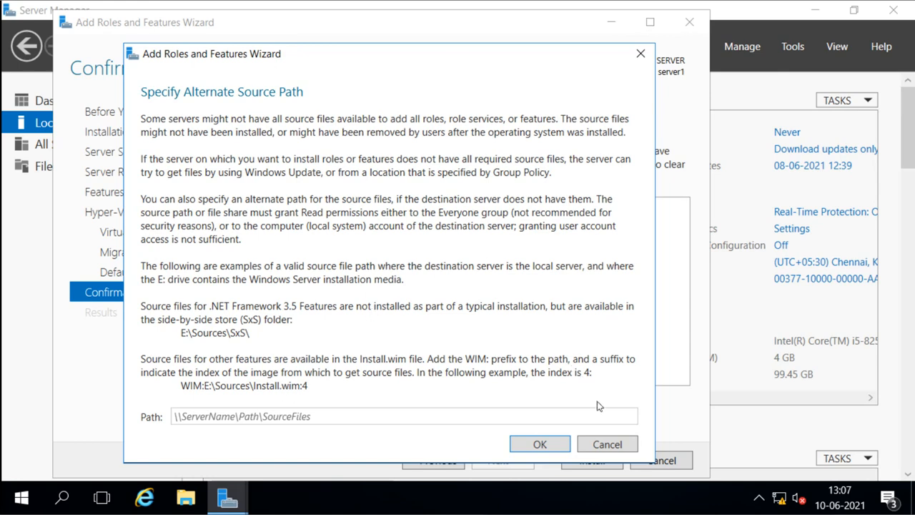
click(606, 443)
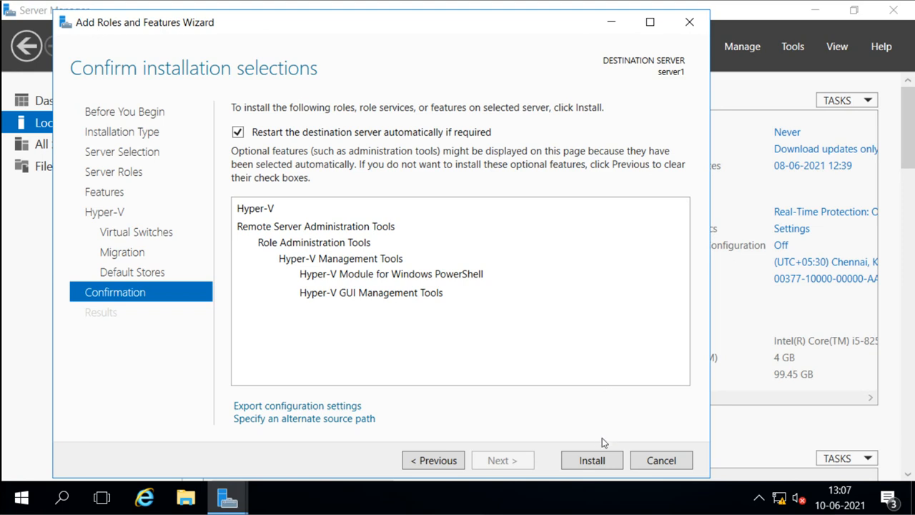
Step: Install Hyper-V and its management tools with automatic restart of server1 enabled
click(601, 461)
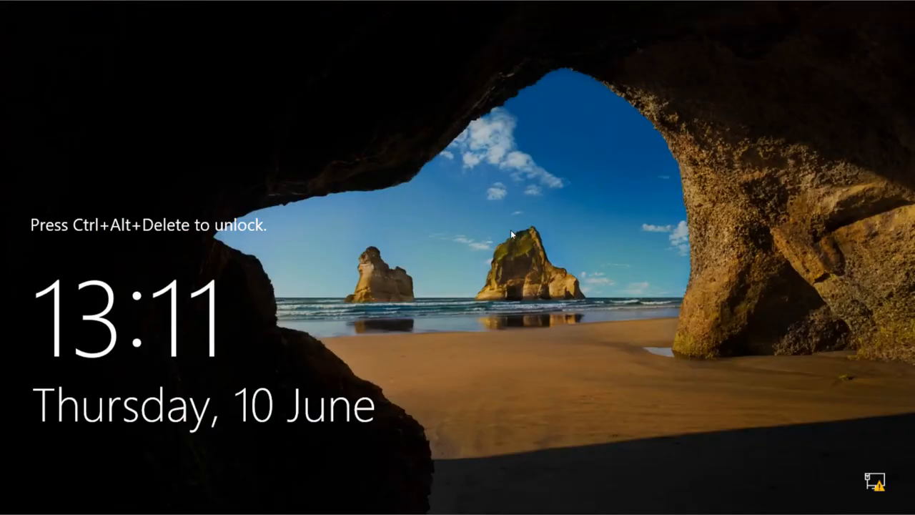
Step: At the lock screen, sign in again with the Administrator account password
key(ctrl+alt+Delete)
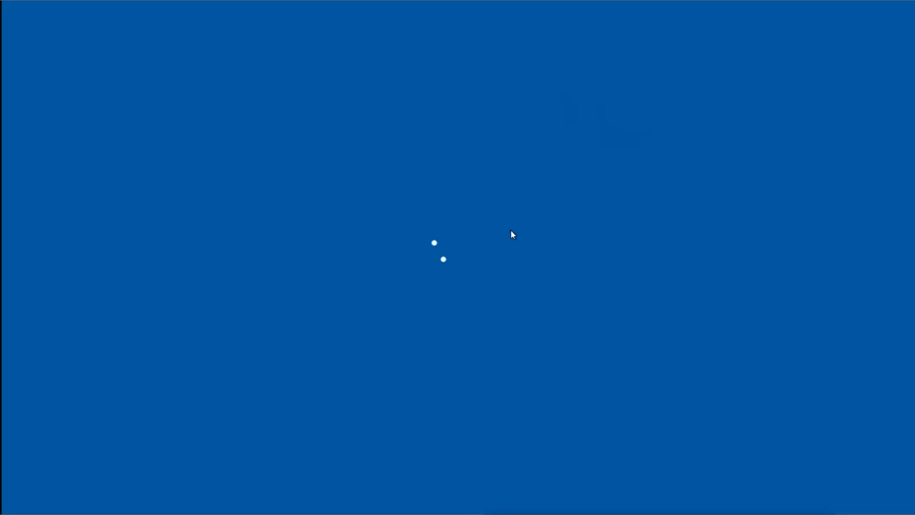
text(•••••)
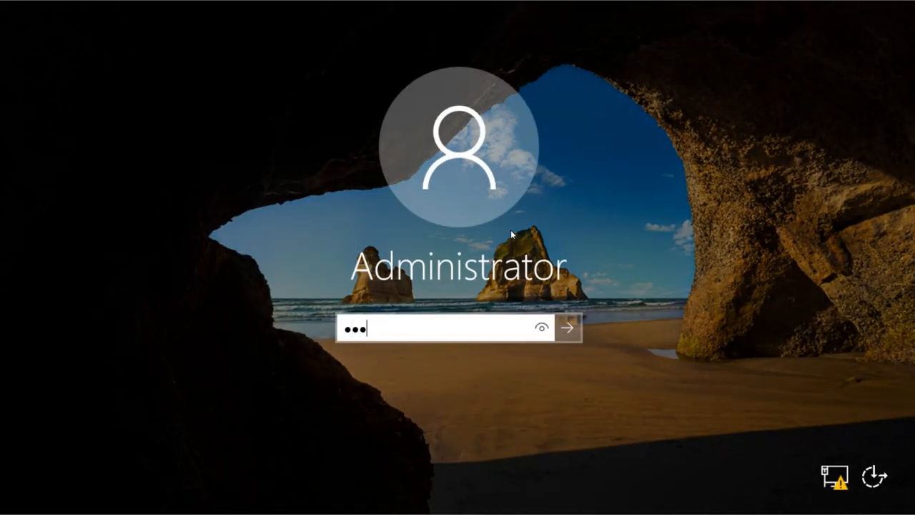
text(••)
key(Return)
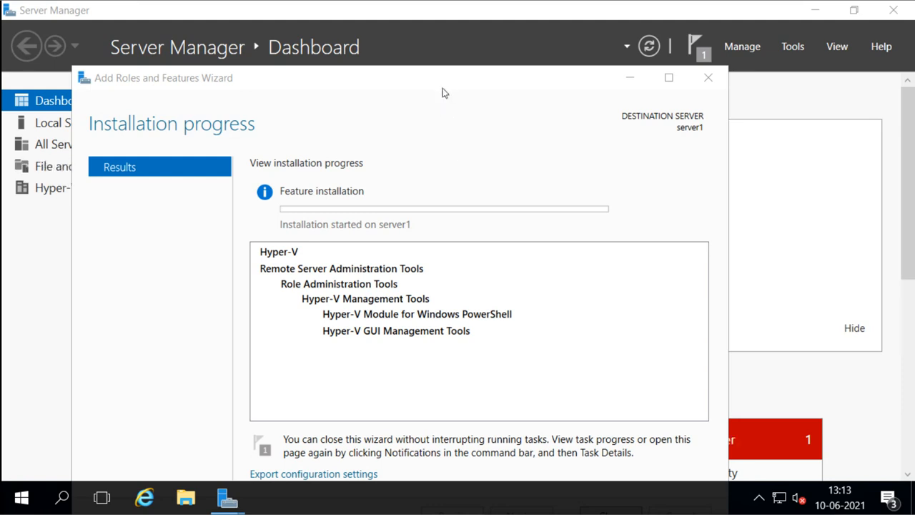
Step: Move the progress window aside and close the wizard once installation succeeds on server1
drag(441, 93, 466, 39)
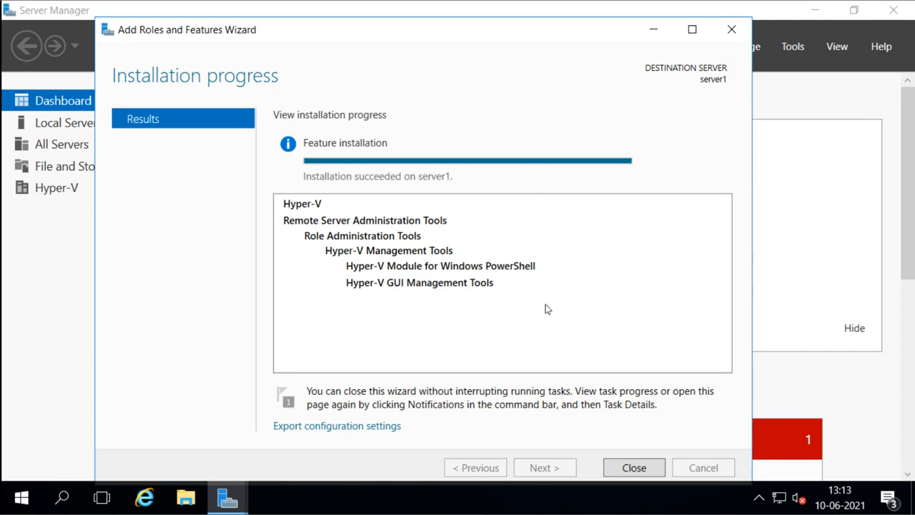
click(632, 468)
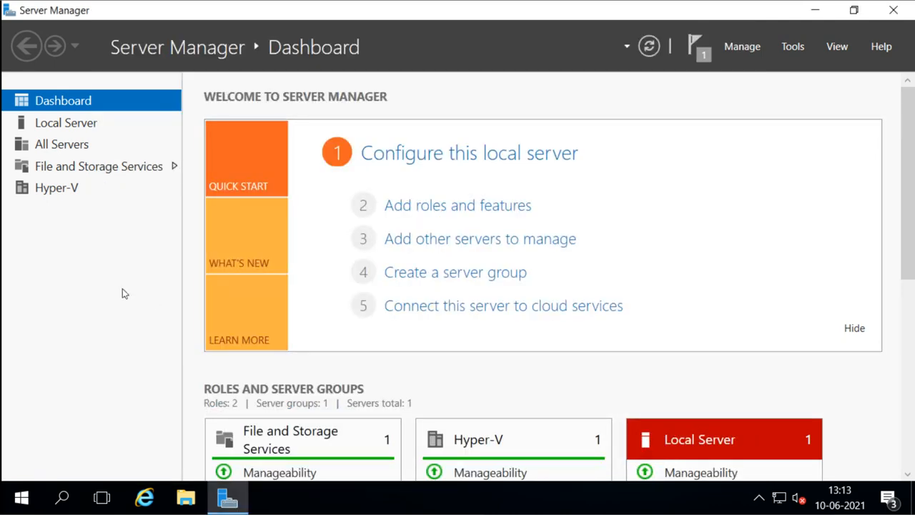
Step: Browse the Hyper-V role page's Servers, Events and Services, then open Local Server properties
click(57, 192)
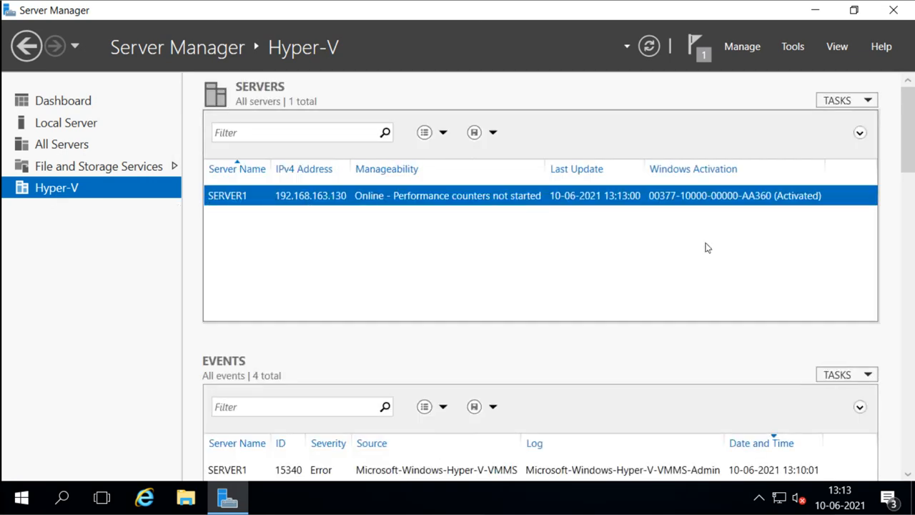
mouse_move(908, 194)
mouse_down()
mouse_move(909, 232)
mouse_move(909, 208)
mouse_up()
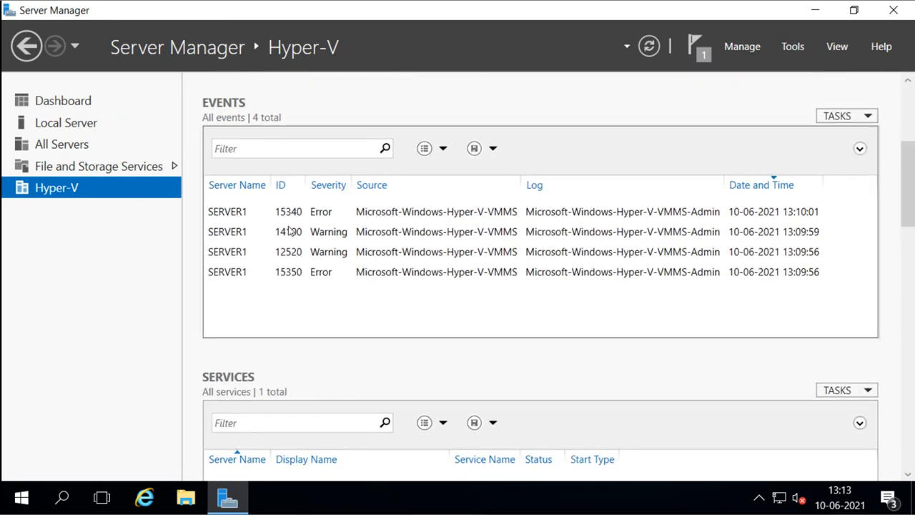
drag(908, 200, 909, 243)
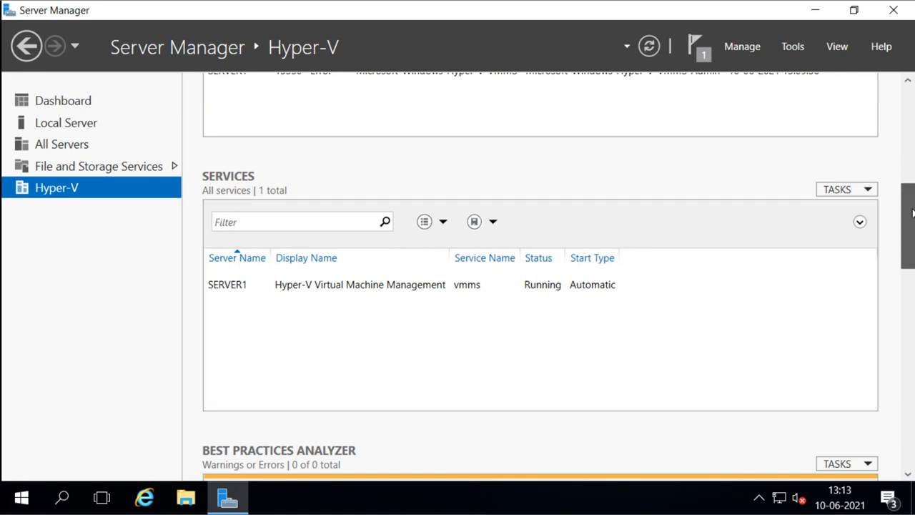
drag(907, 207, 909, 123)
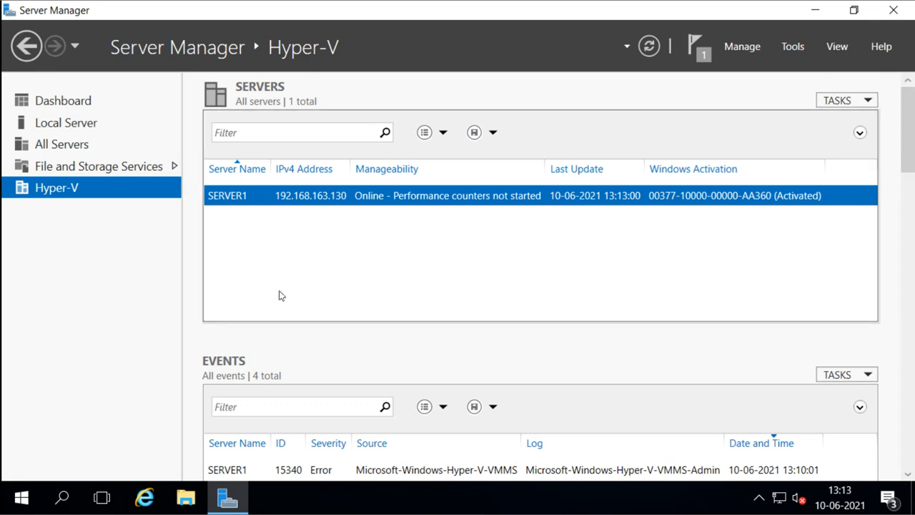
click(63, 130)
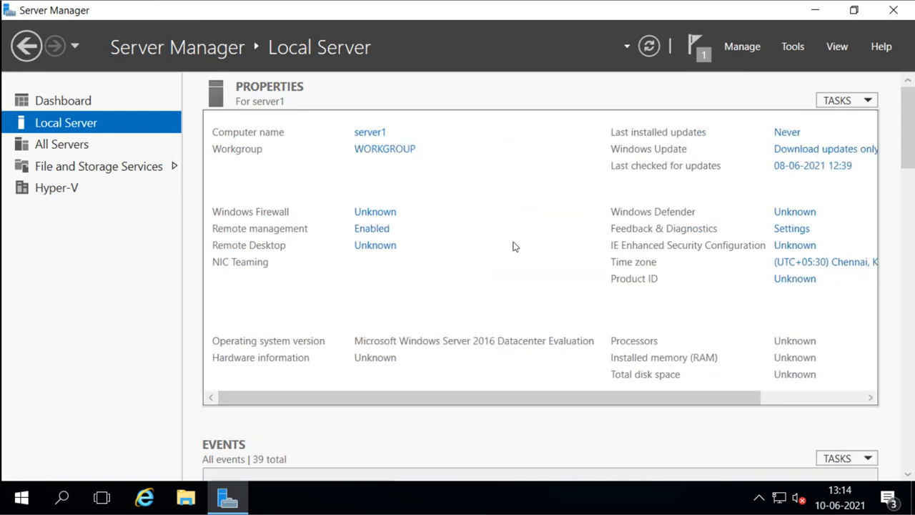
Step: Launch Hyper-V Manager from Server Manager's Tools menu
click(793, 47)
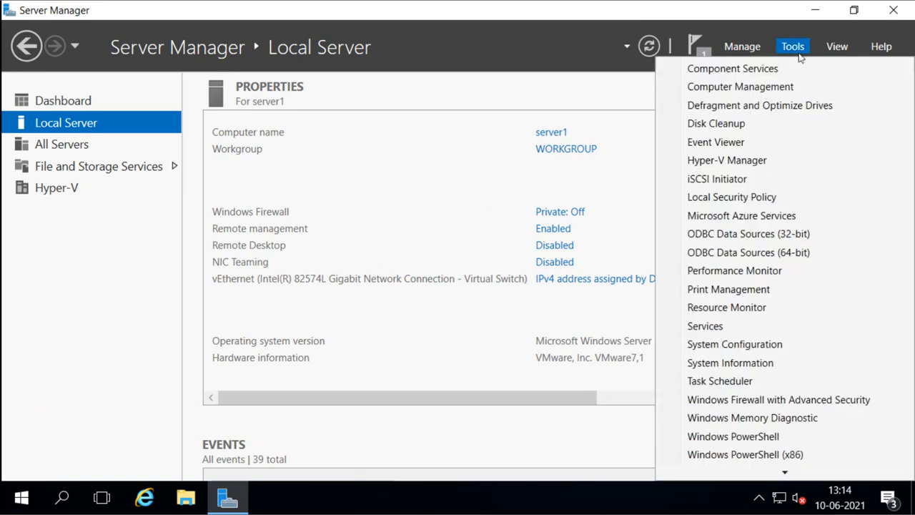
click(793, 47)
click(795, 49)
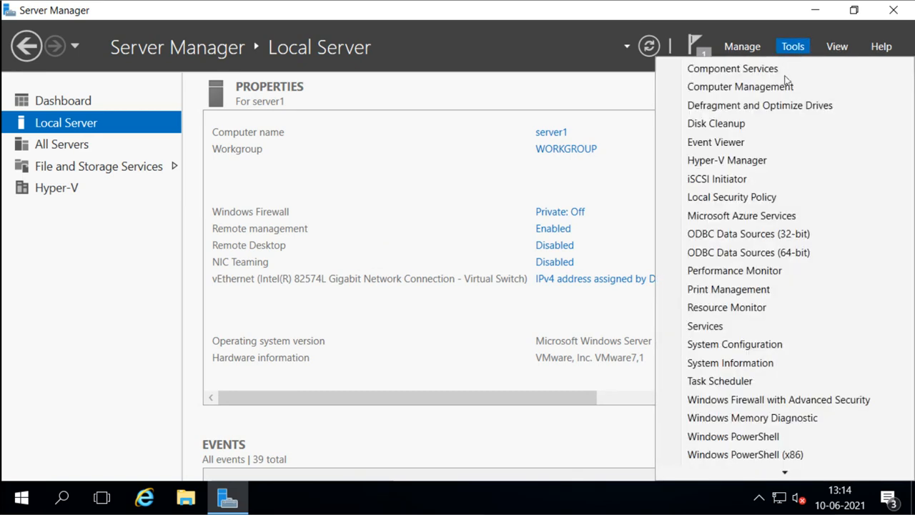
click(721, 165)
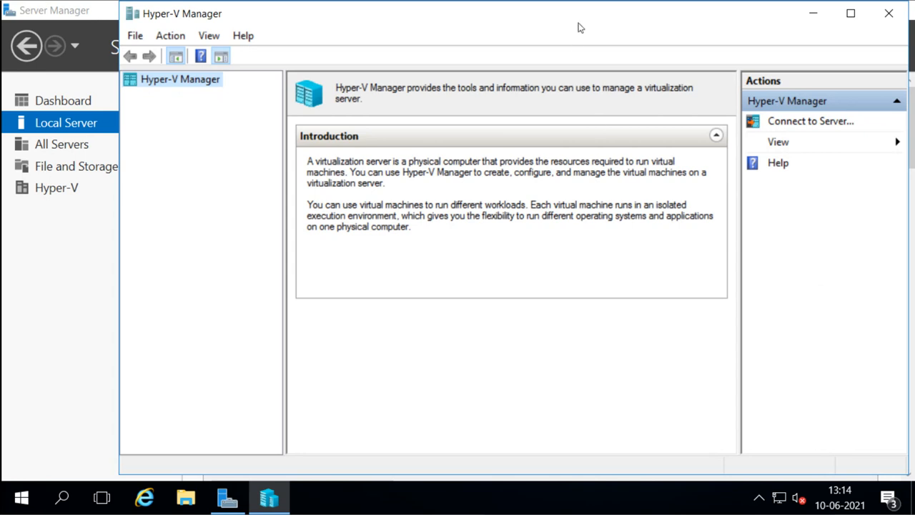
Step: Maximize Hyper-V Manager and select SERVER1 to show its empty virtual machine list
double_click(582, 14)
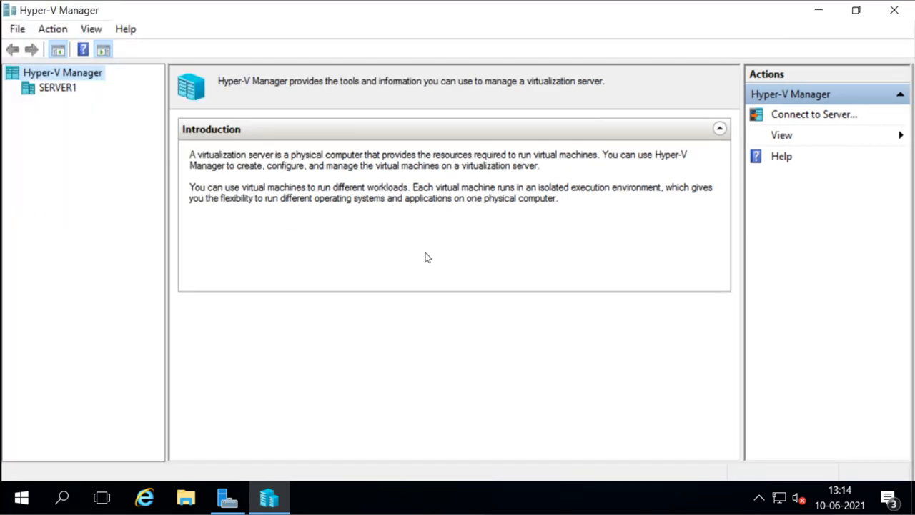
click(53, 91)
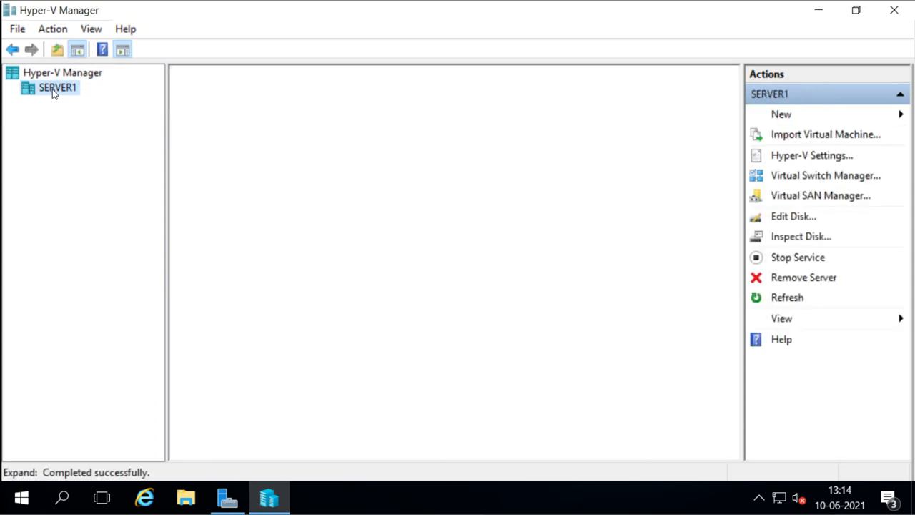
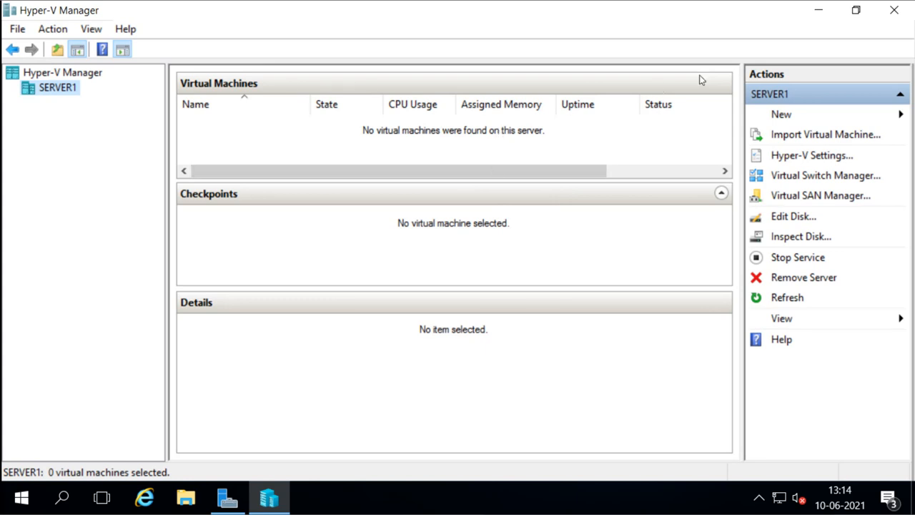
Step: Close Hyper-V Manager to return to Server Manager's Local Server properties
click(892, 12)
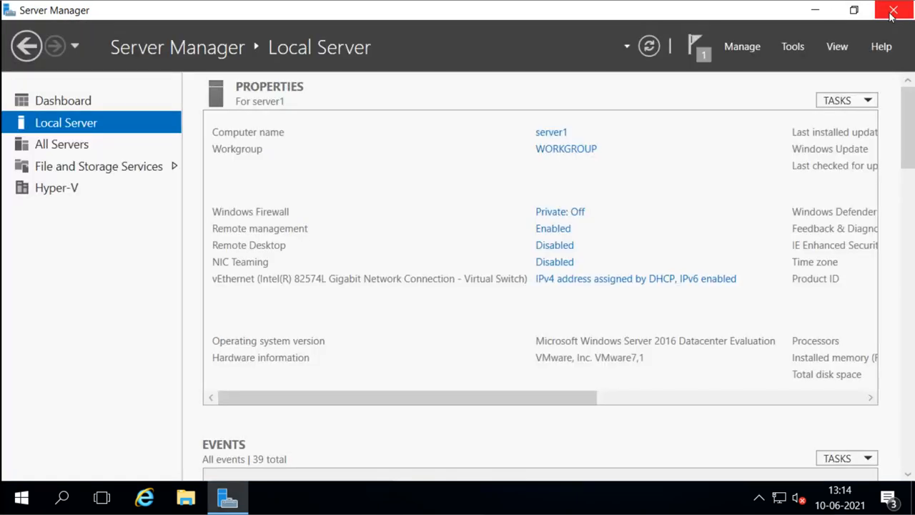
Step: Open Network Connections from the vEthernet IPv4 link and review Ethernet0's connection details
click(611, 279)
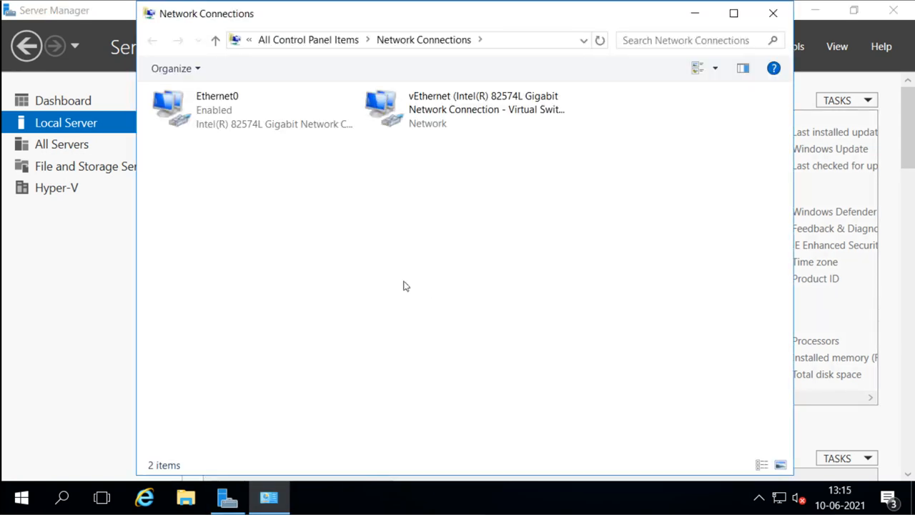
click(217, 125)
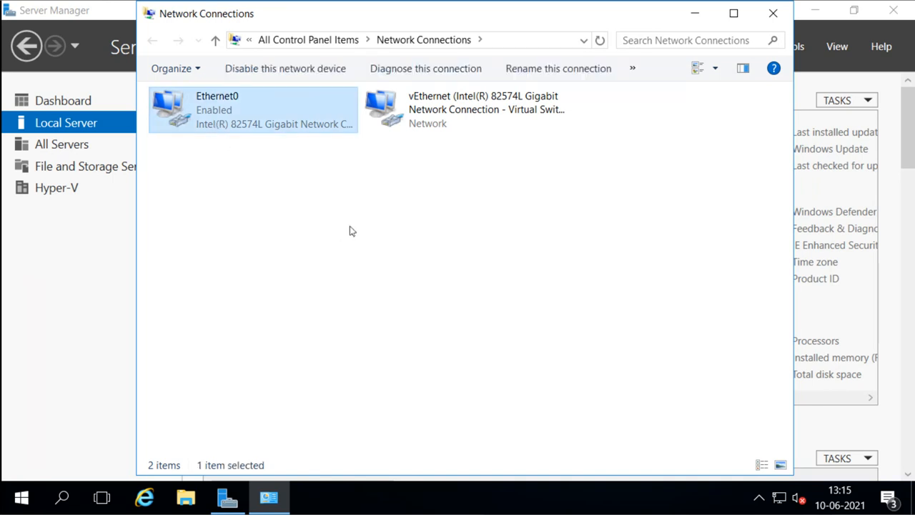
click(421, 121)
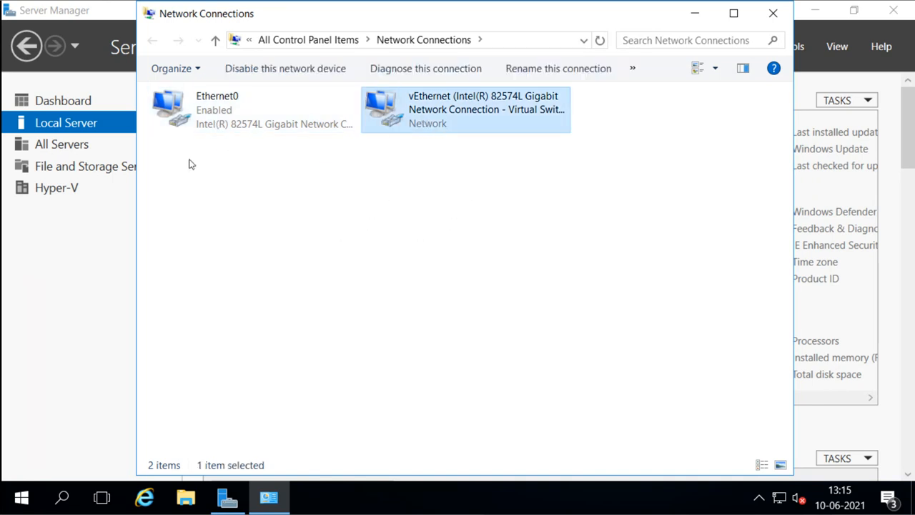
click(212, 116)
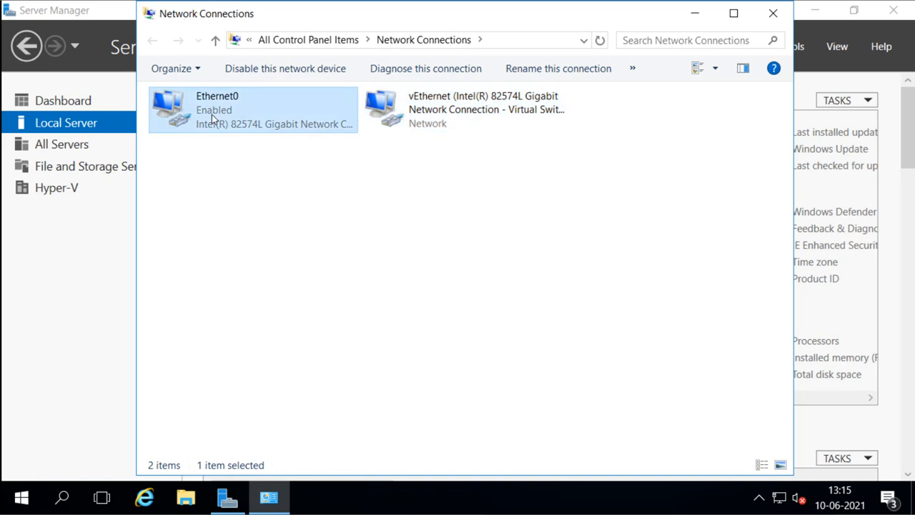
double_click(212, 115)
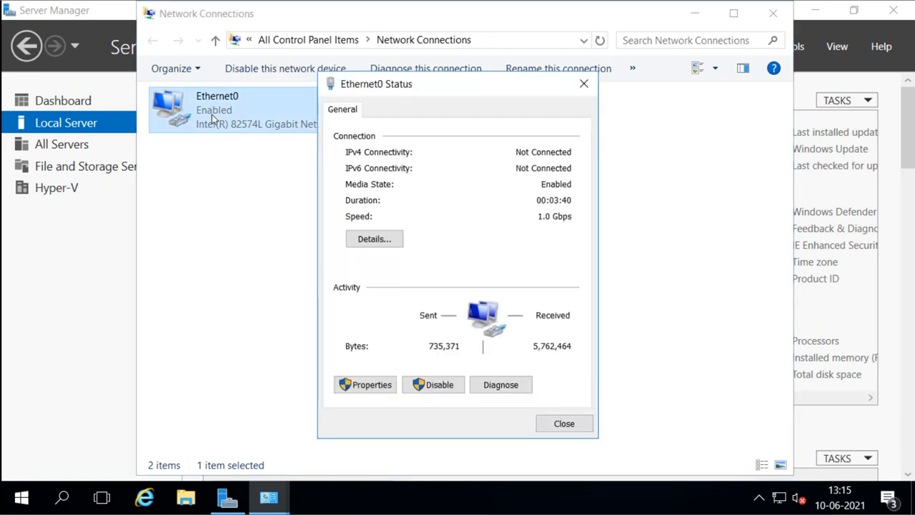
click(361, 241)
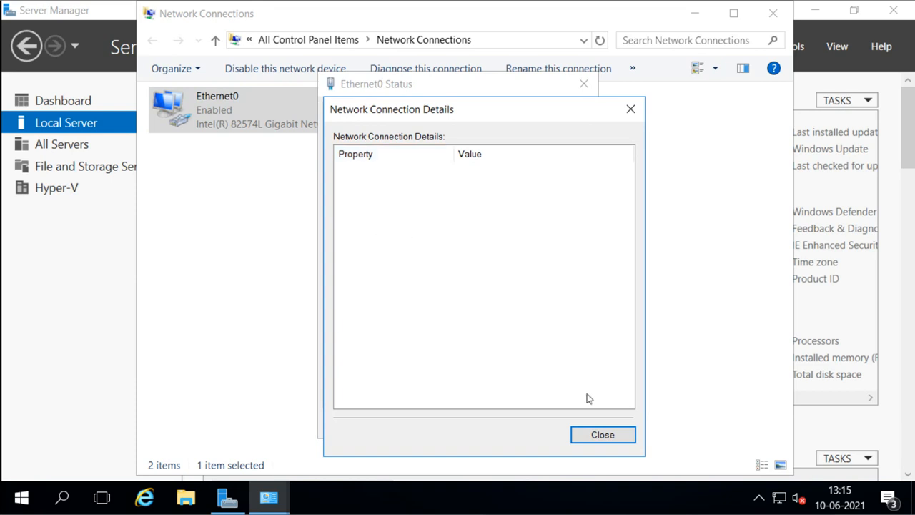
click(593, 437)
click(573, 428)
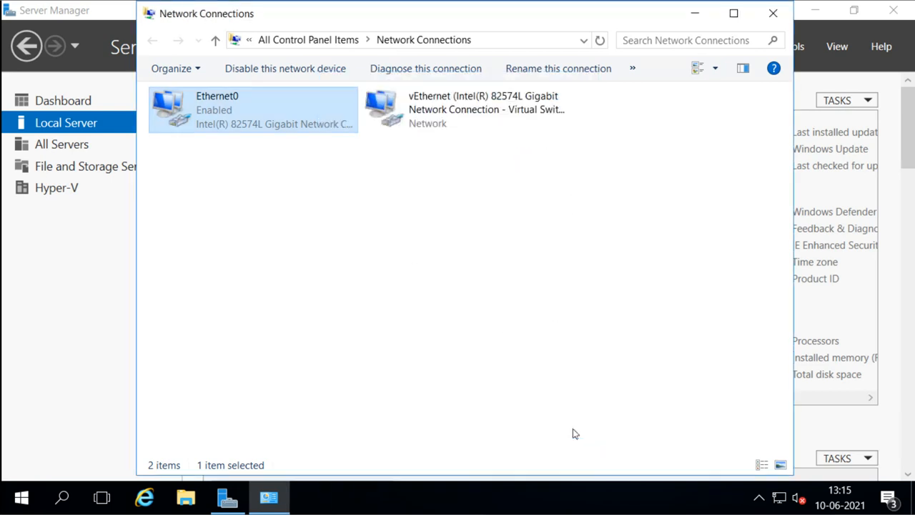
Step: Check vEthernet's details (DHCP address 192.168.163.130), then bring up its adapter properties
double_click(433, 116)
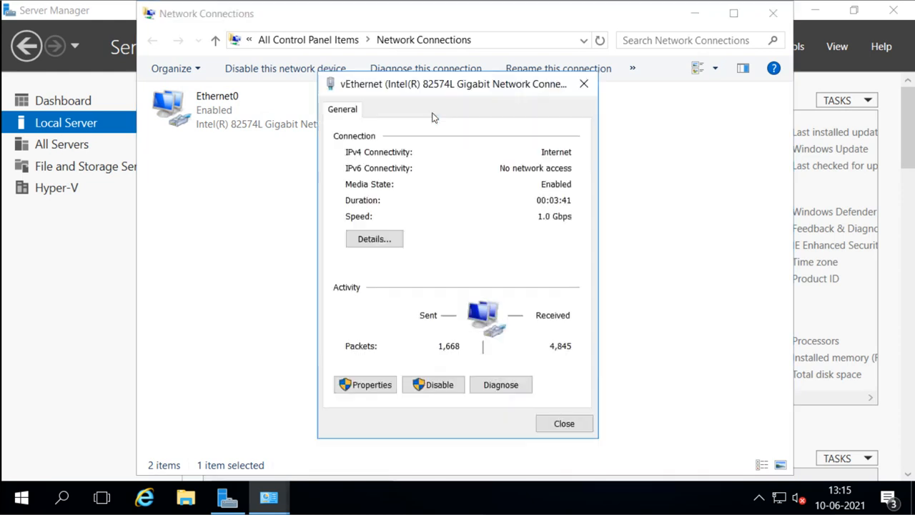
click(379, 240)
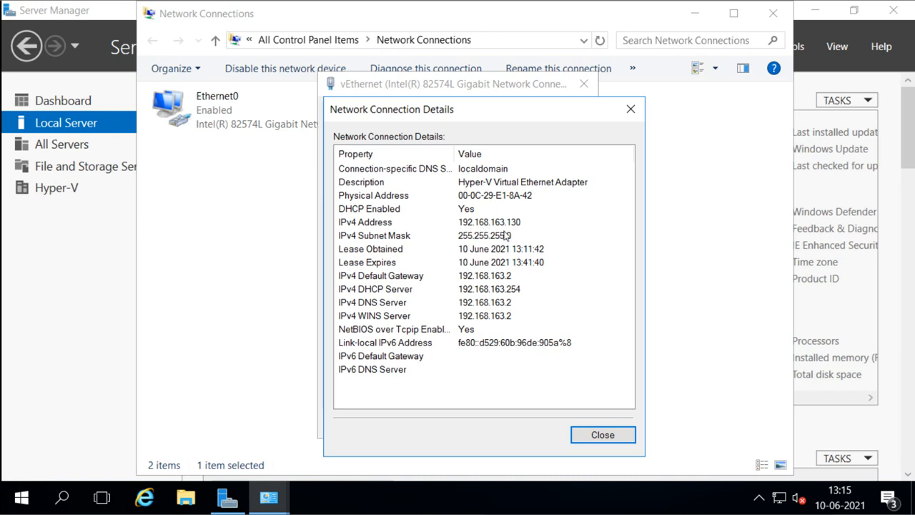
click(590, 436)
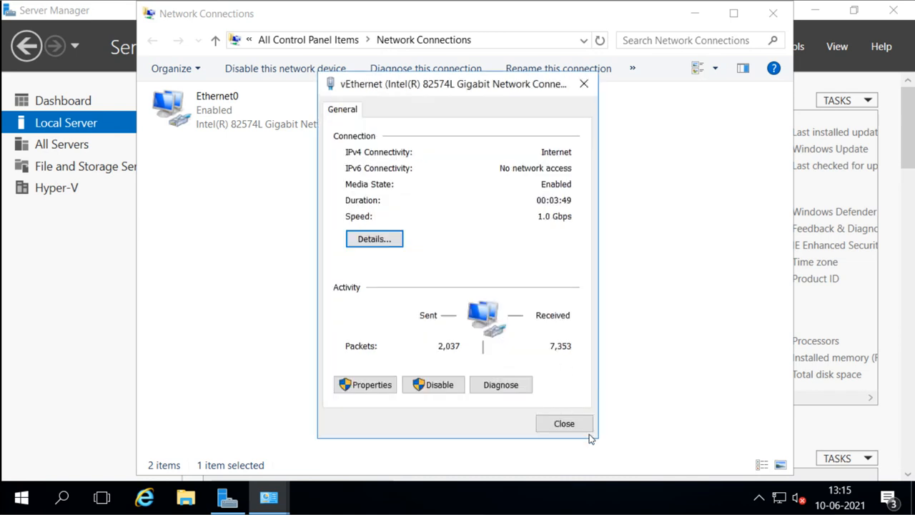
click(363, 387)
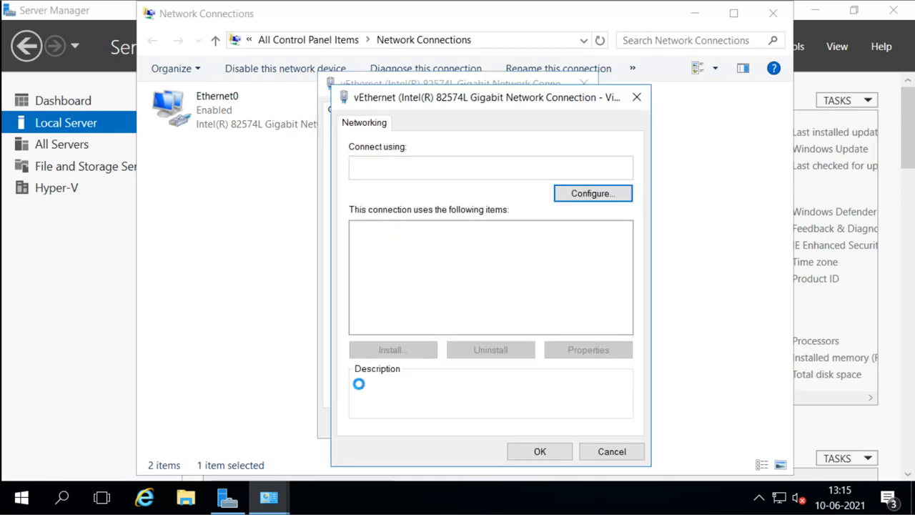
Step: Give vEthernet static IPv4 16.0.0.1, mask 255.0.0.0 and preferred DNS 16.0.0.1
double_click(441, 271)
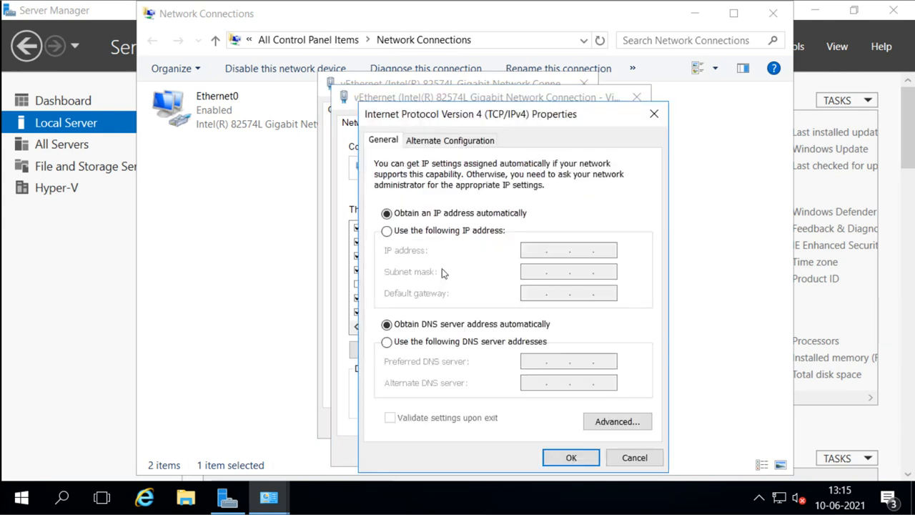
click(387, 232)
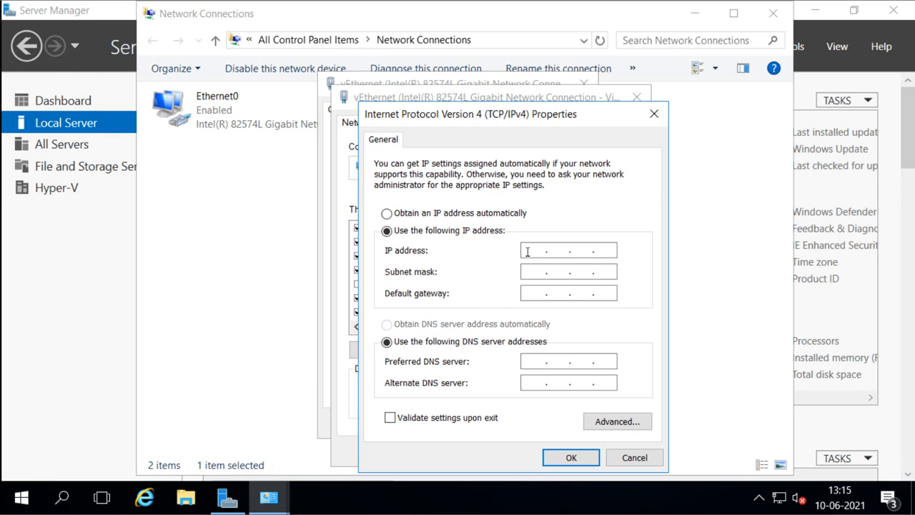
text(16 . 0 . 0 .)
key(Tab)
key(Tab)
key(Tab)
key(Tab)
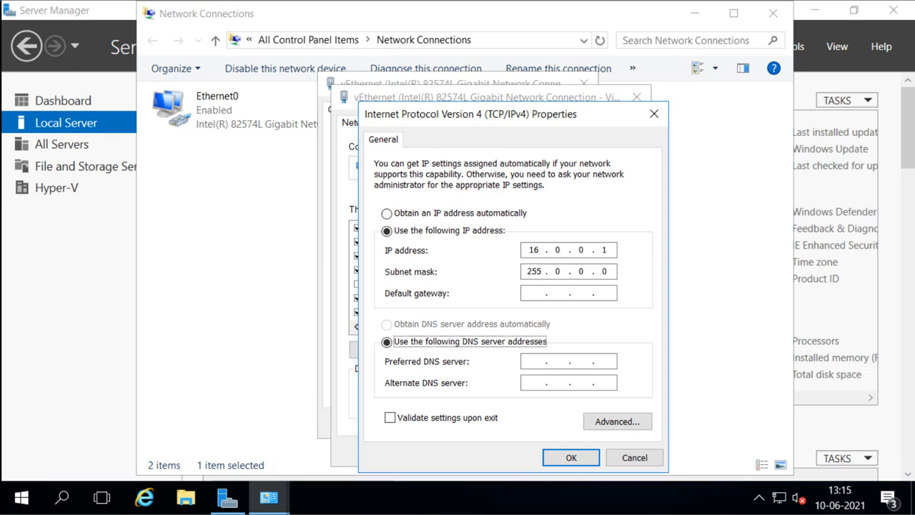
text(16.0.0.)
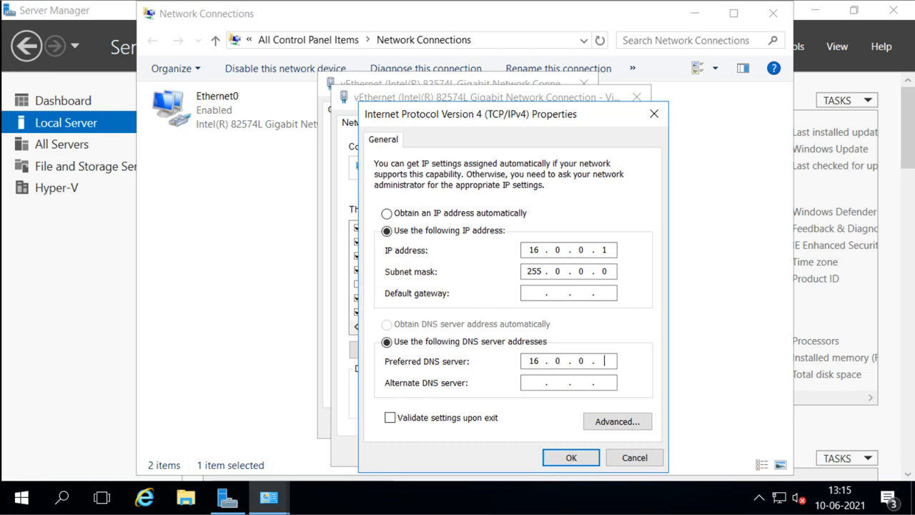
click(562, 459)
click(547, 453)
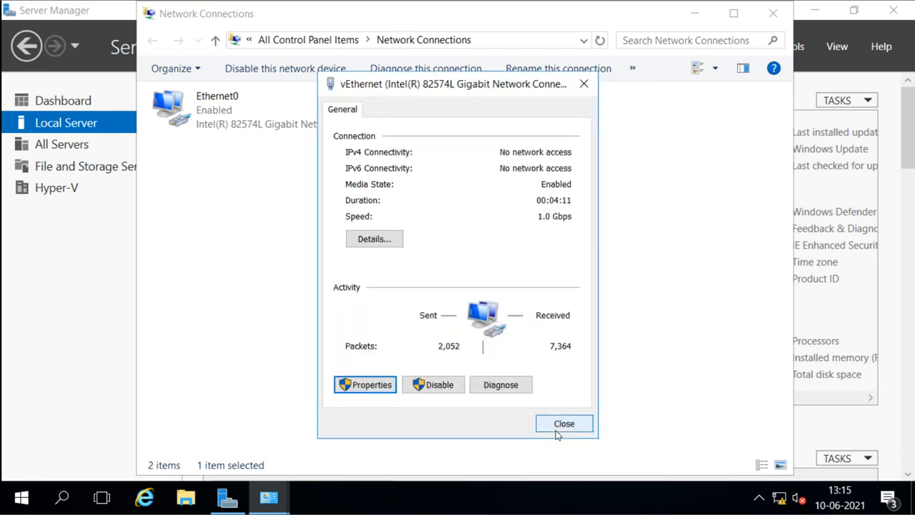
click(556, 428)
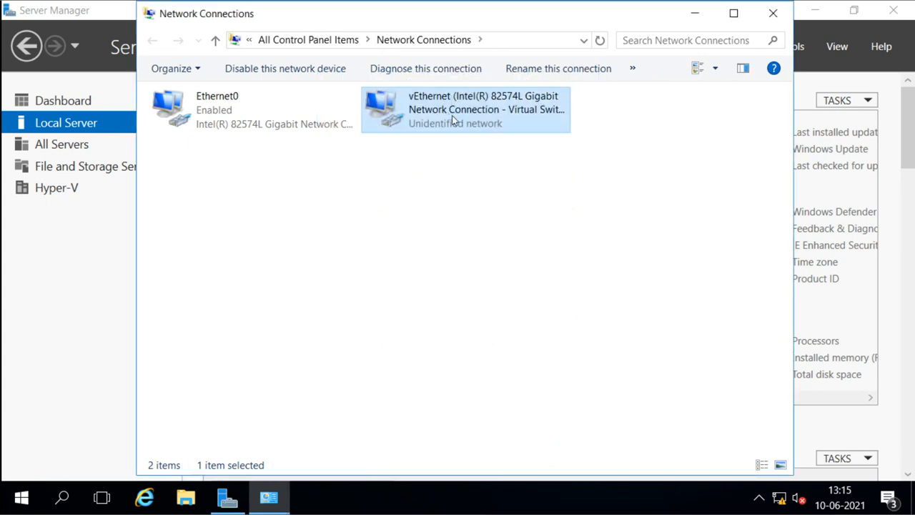
Step: Close Network Connections, refresh Local Server to show vEthernet at 16.0.0.1, and launch File Explorer
click(762, 19)
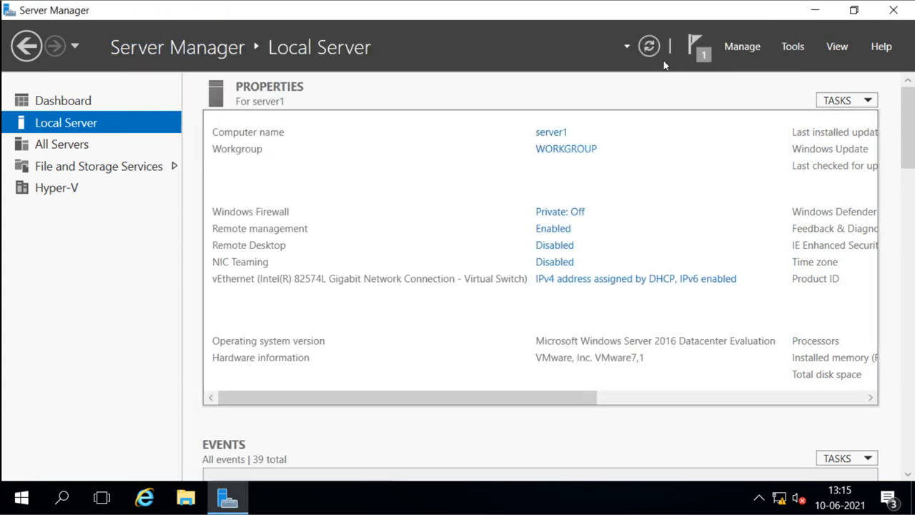
click(649, 45)
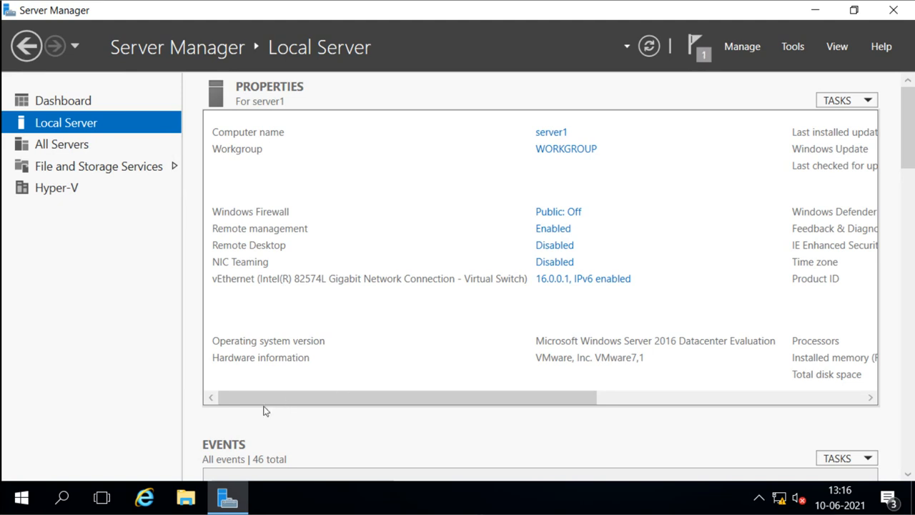
click(185, 499)
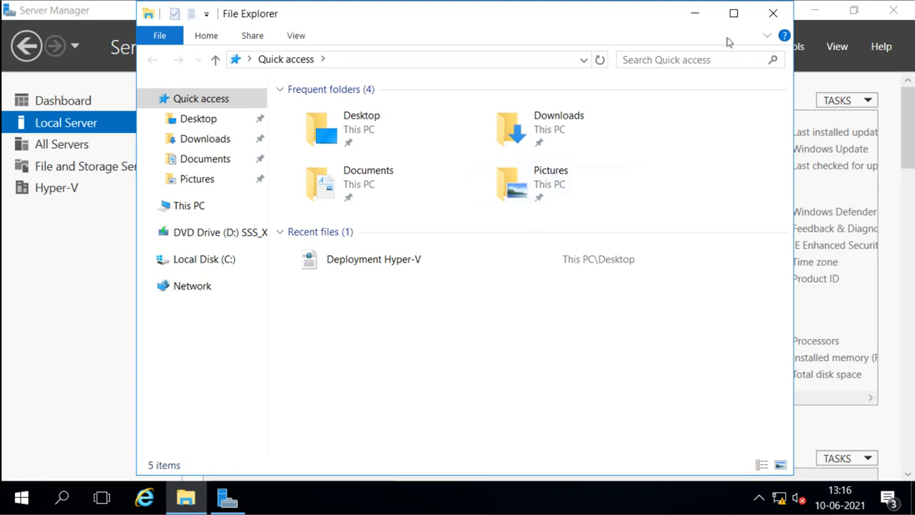
Step: Maximize File Explorer, open DVD Drive (D:) from This PC and copy the NanoServer folder
click(732, 21)
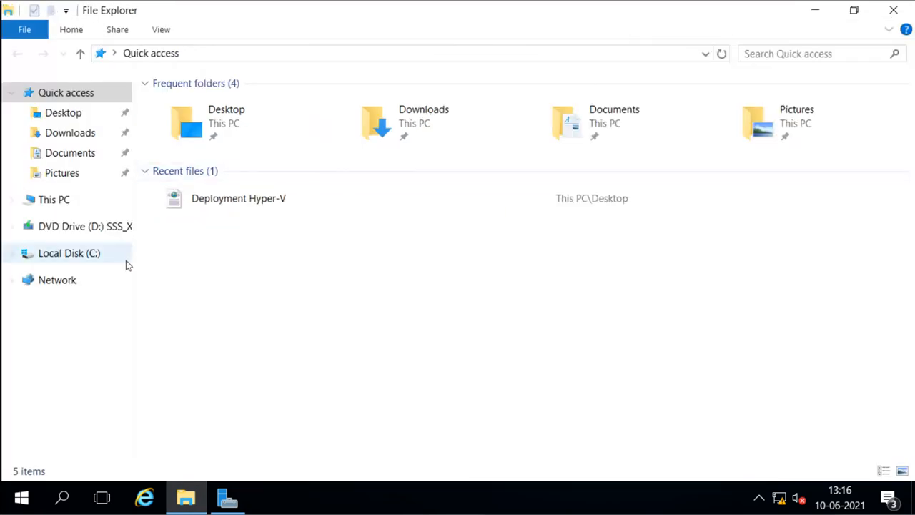
click(50, 200)
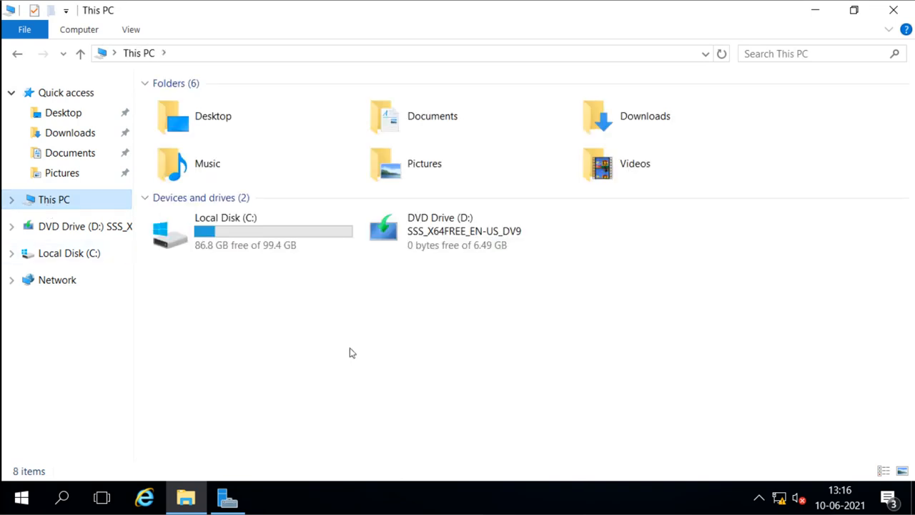
click(434, 232)
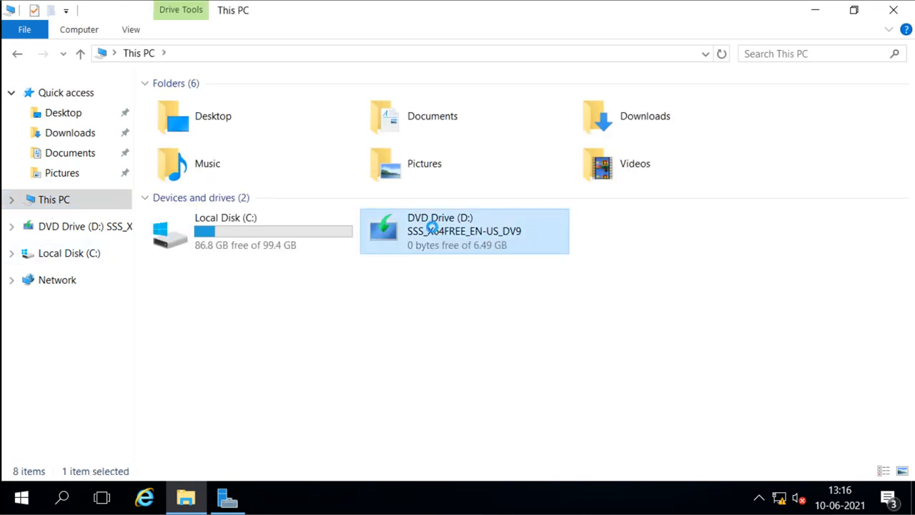
right_click(431, 233)
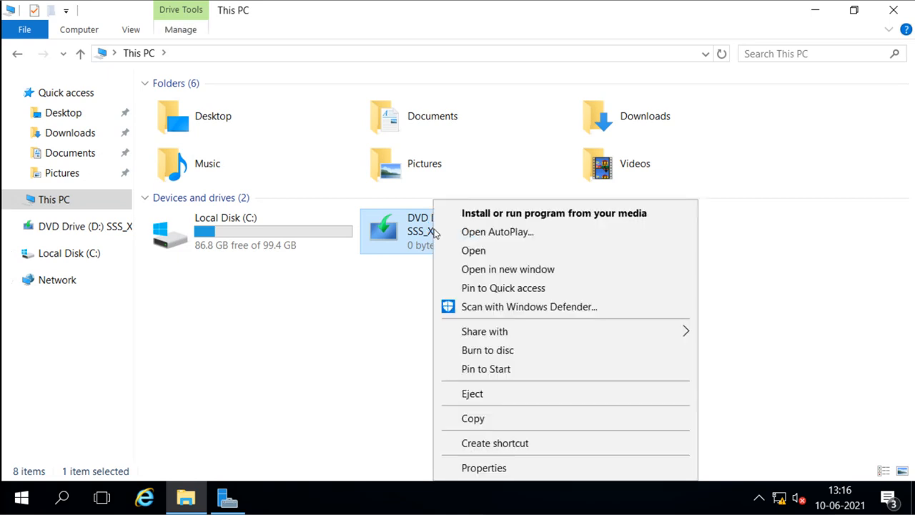
click(473, 250)
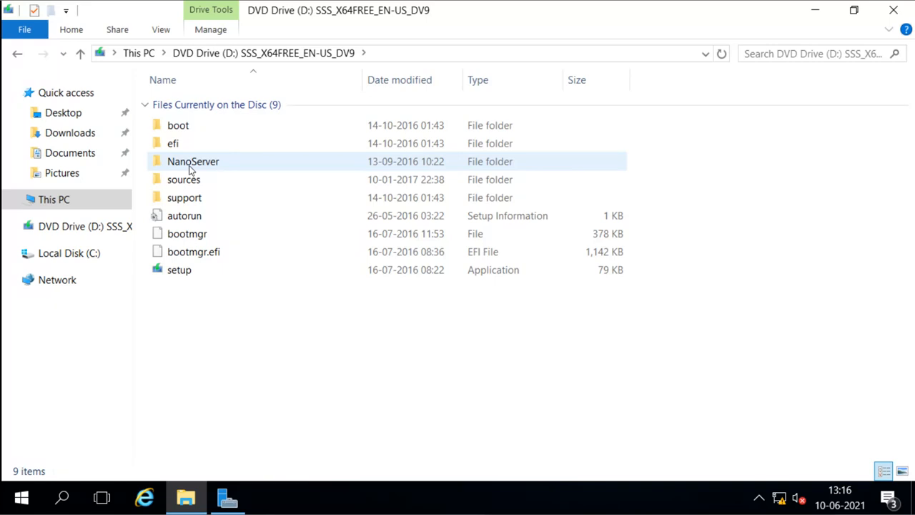
mouse_move(190, 168)
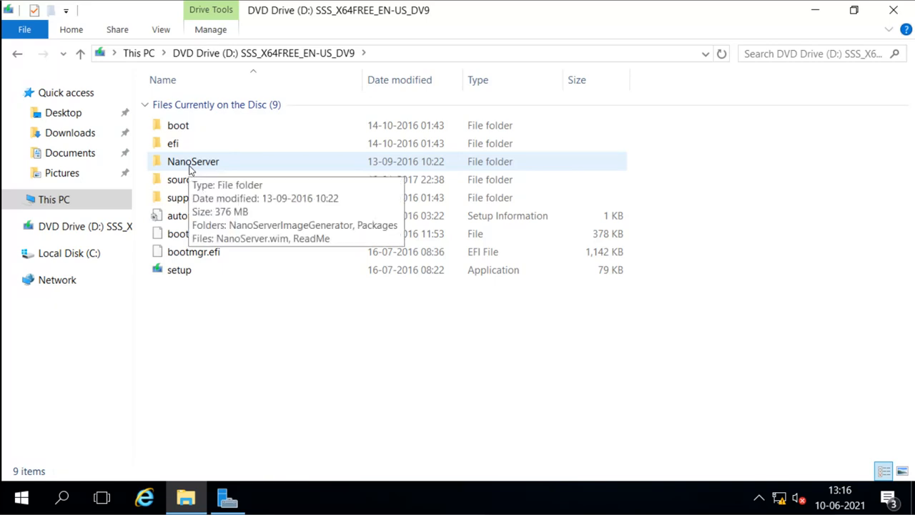
right_click(190, 168)
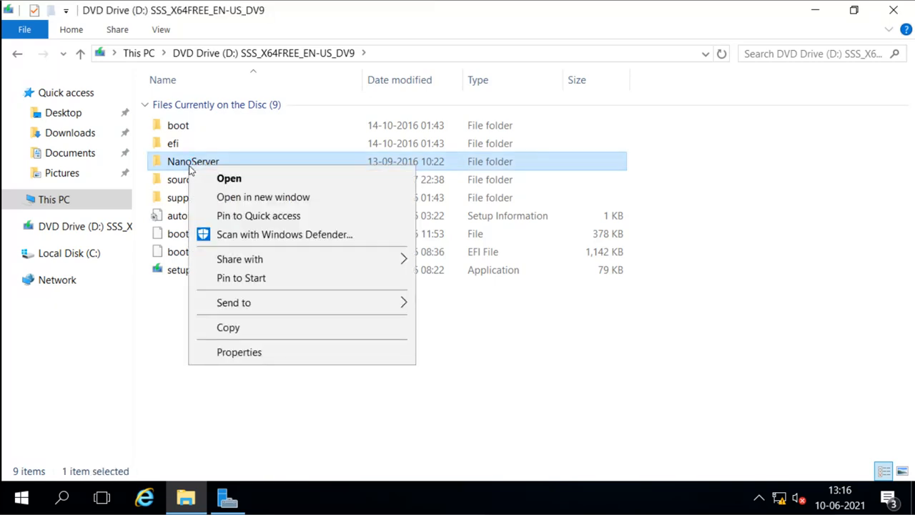
click(231, 329)
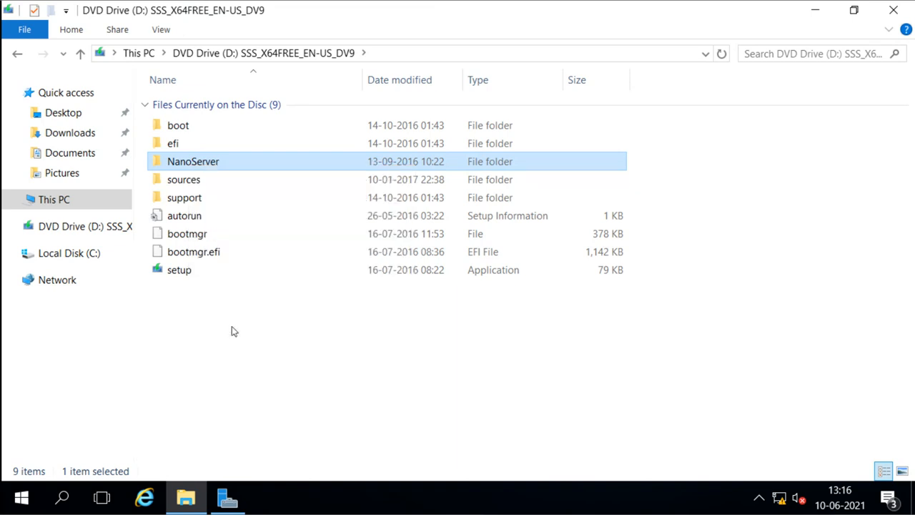
Step: Paste the NanoServer folder into Local Disk (C:)
click(77, 258)
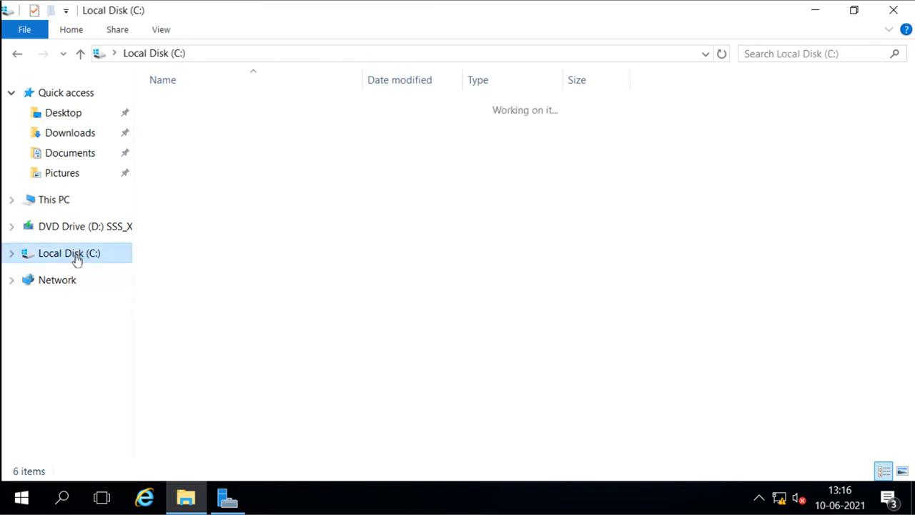
right_click(216, 263)
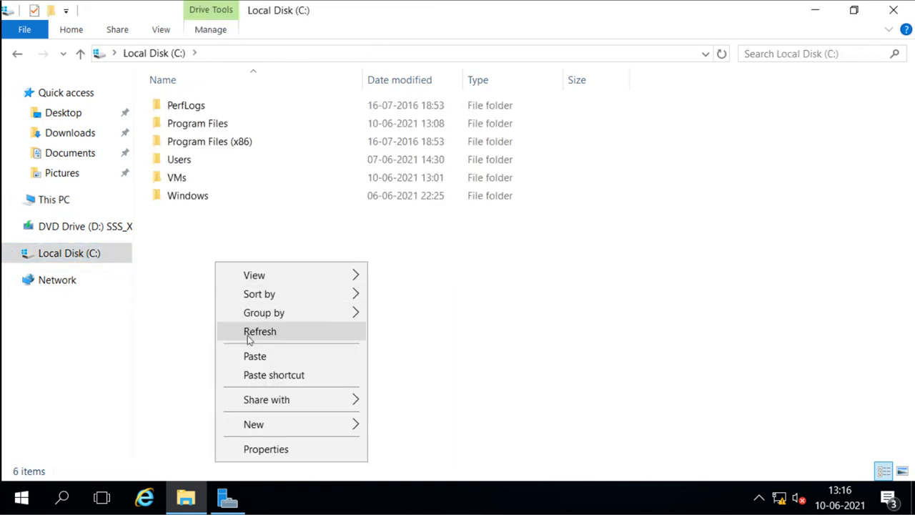
click(254, 355)
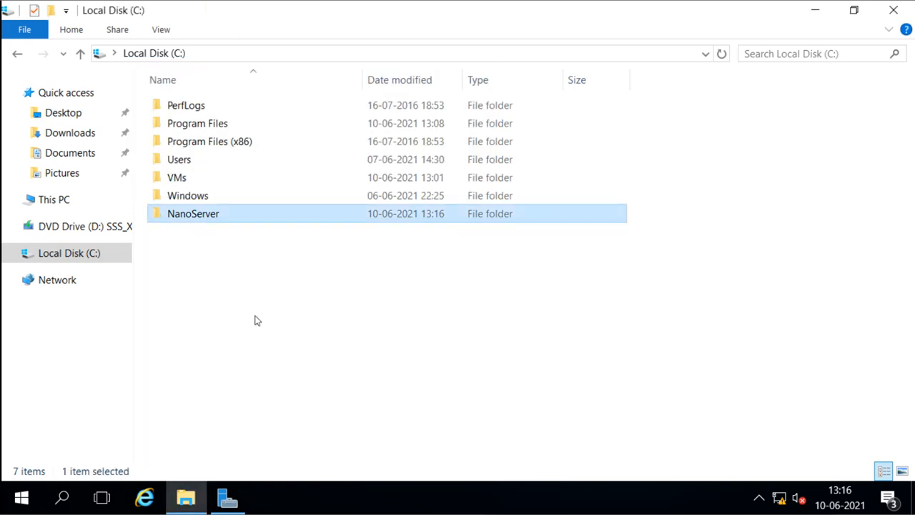
Step: Open C:\NanoServer and read the ReadMe file's Nano Server link, then close it
double_click(205, 222)
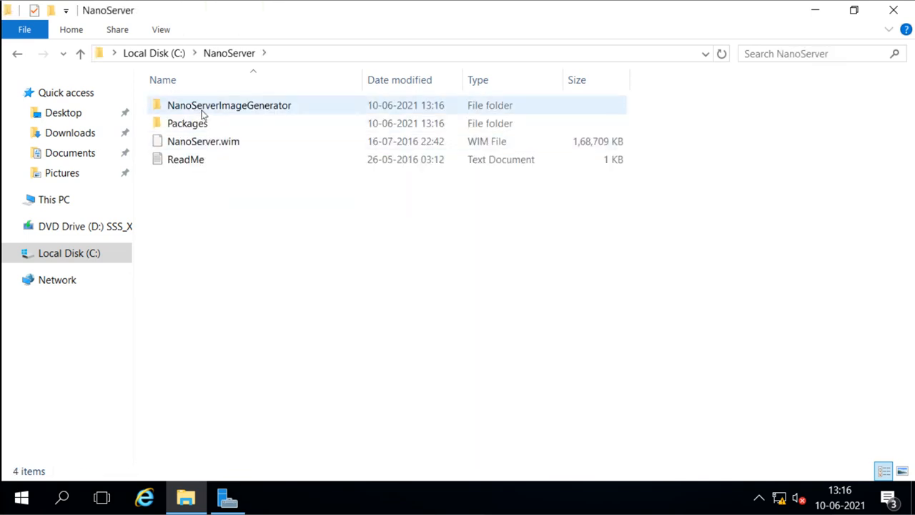
mouse_move(252, 107)
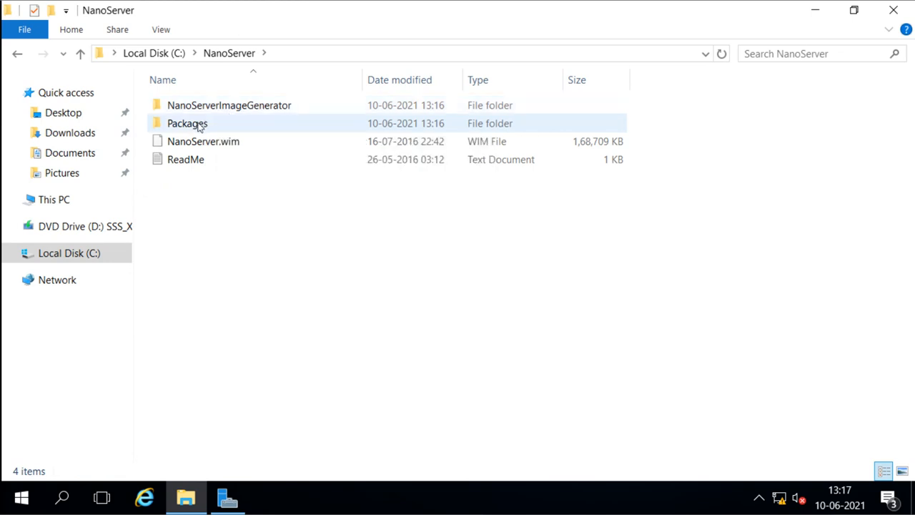
double_click(197, 161)
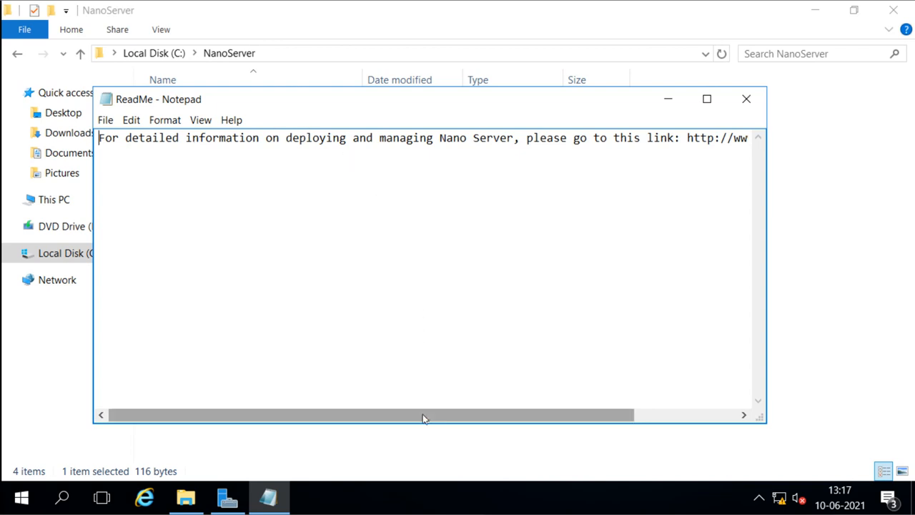
drag(423, 418, 608, 415)
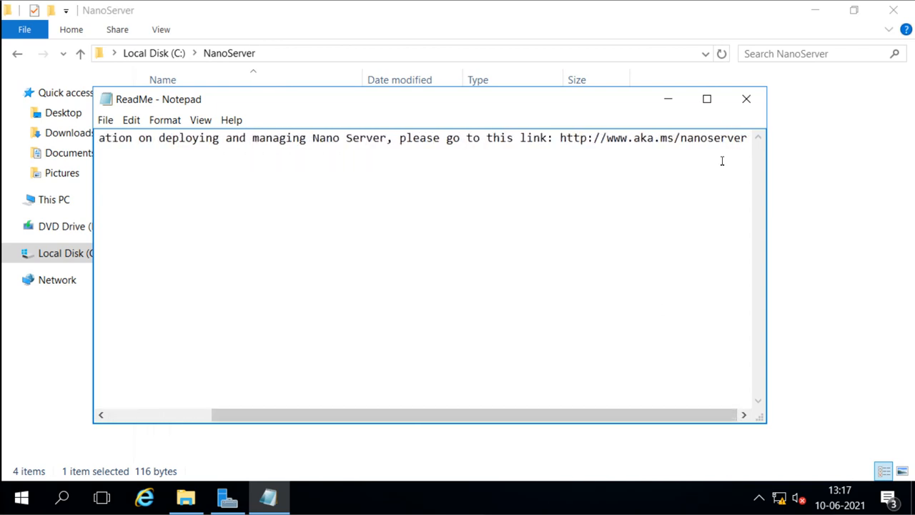
click(745, 104)
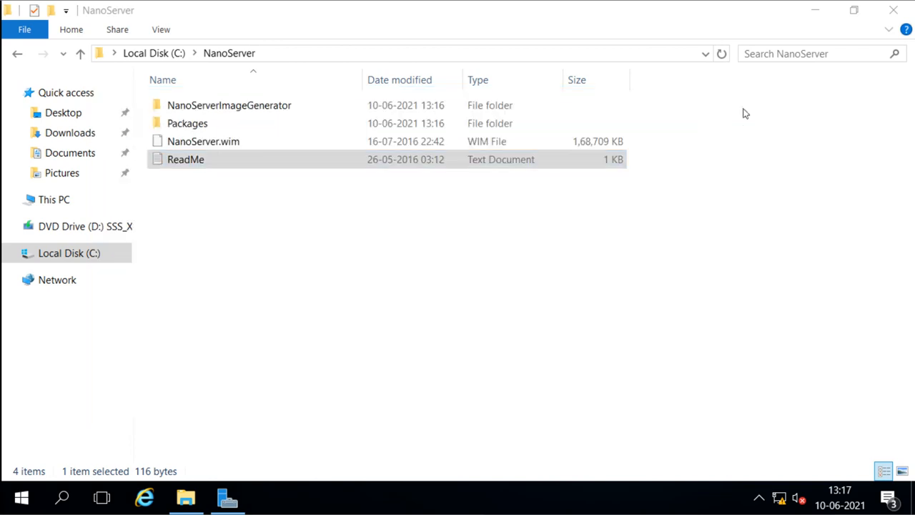
click(590, 244)
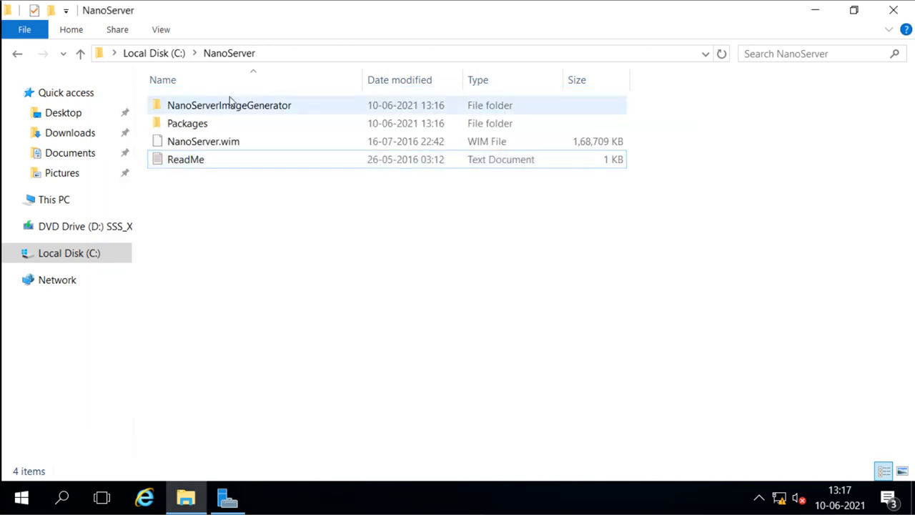
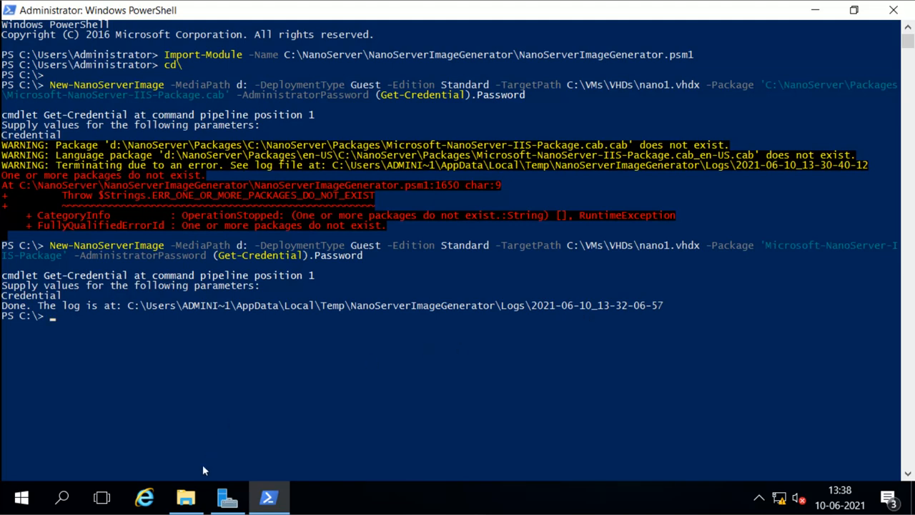
Step: Bring File Explorer forward to the VHDs folder holding the new nano1 image
click(187, 498)
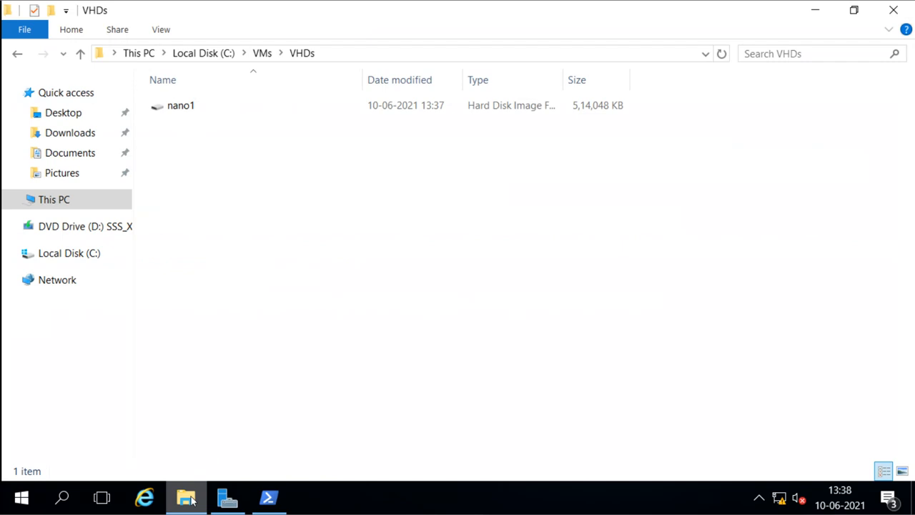
Step: Check the nano1 disk image's size, then launch Hyper-V Manager from Server Manager's Tools menu
click(183, 111)
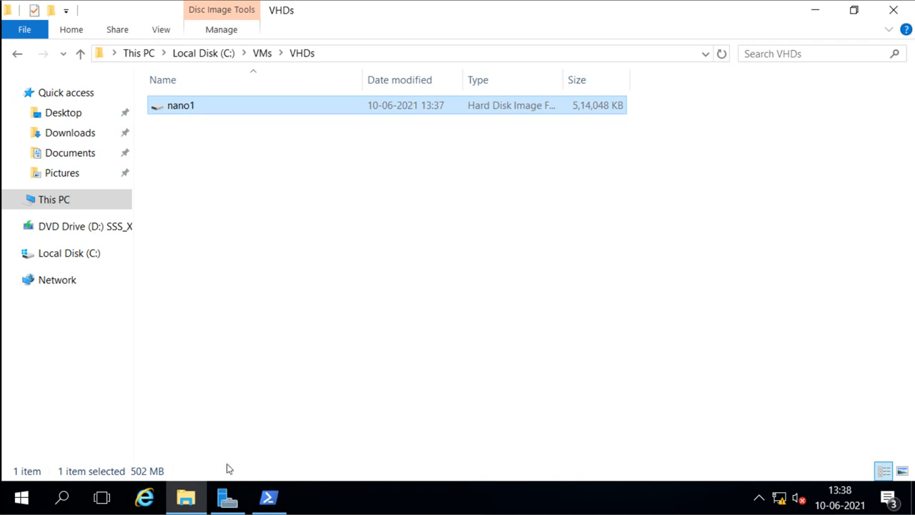
click(226, 497)
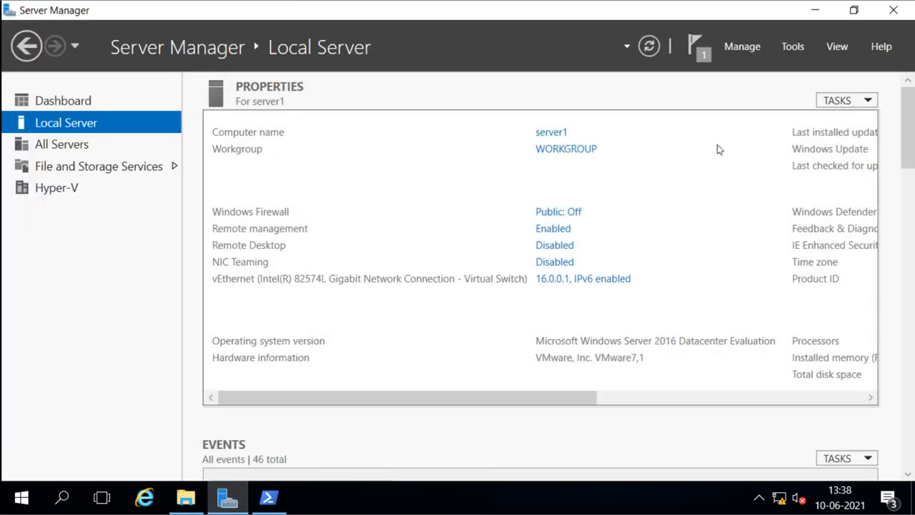
click(795, 57)
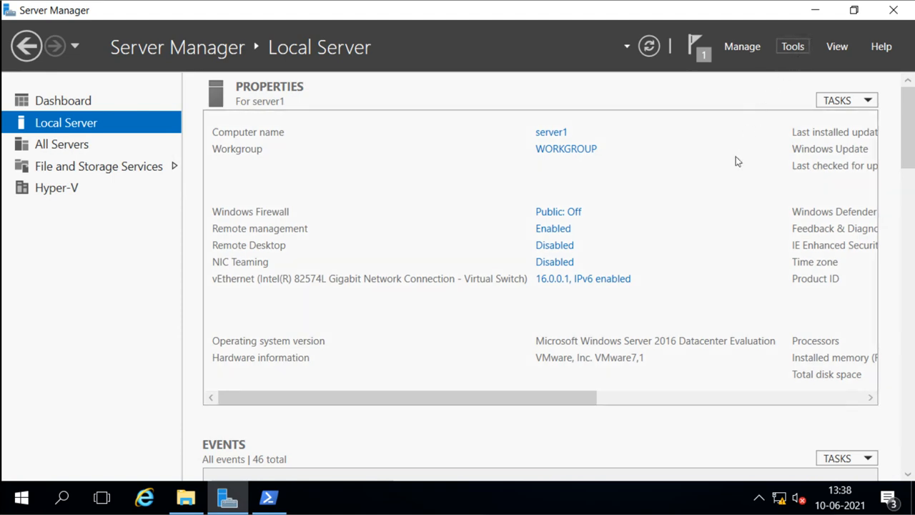
click(736, 162)
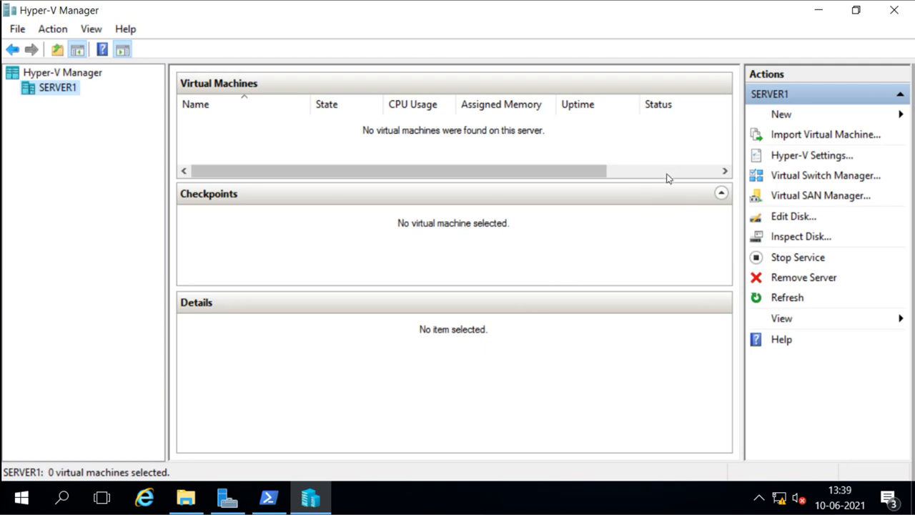
click(798, 176)
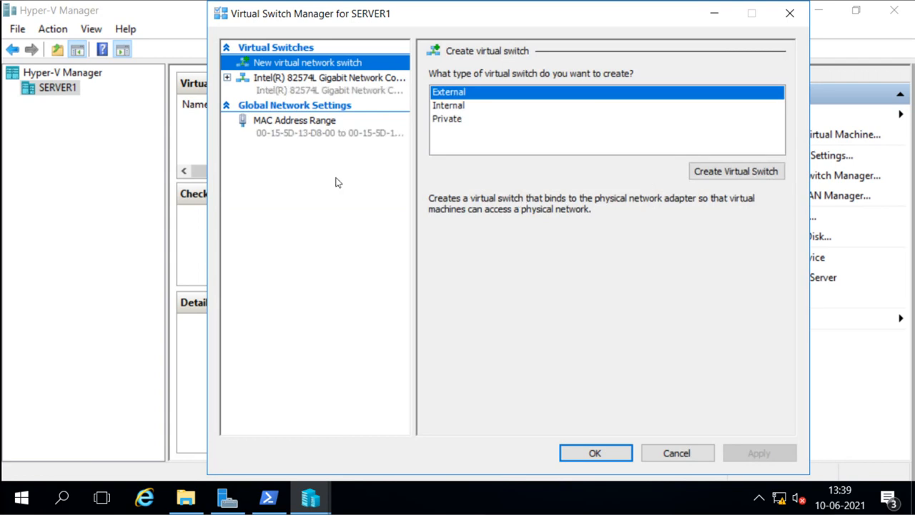
click(285, 86)
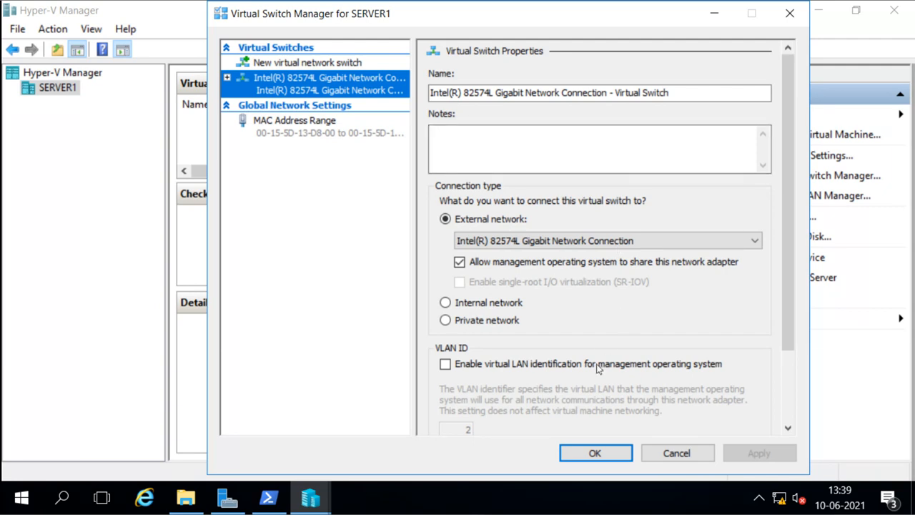
click(591, 454)
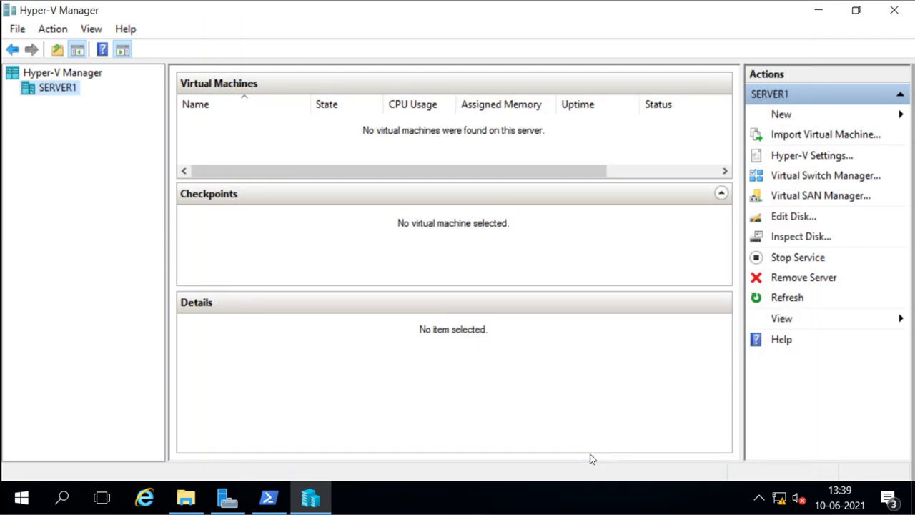
Step: Start the New Virtual Machine Wizard from New > Virtual Machine and get past the intro page
click(776, 117)
click(747, 114)
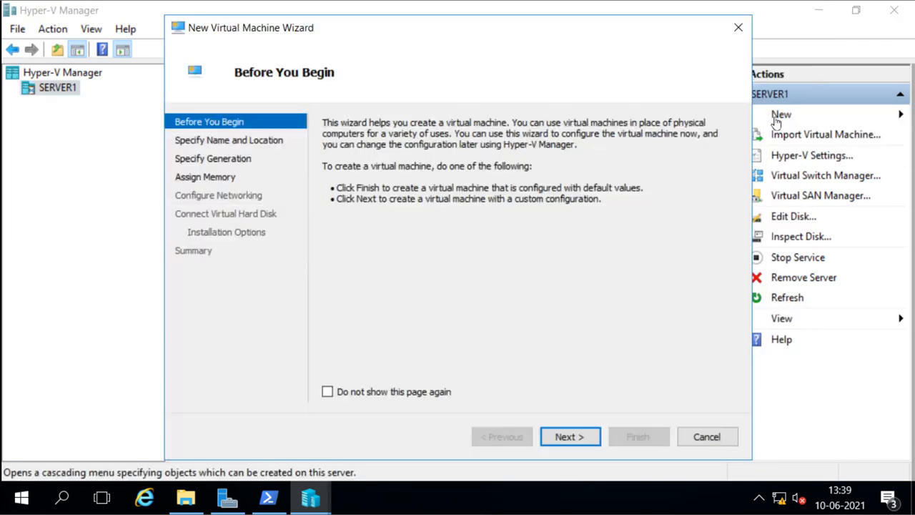
click(737, 30)
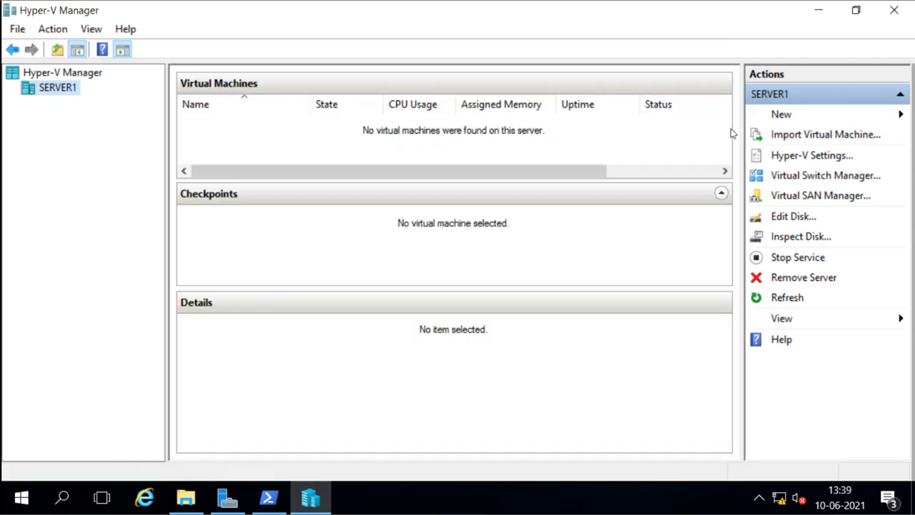
click(777, 113)
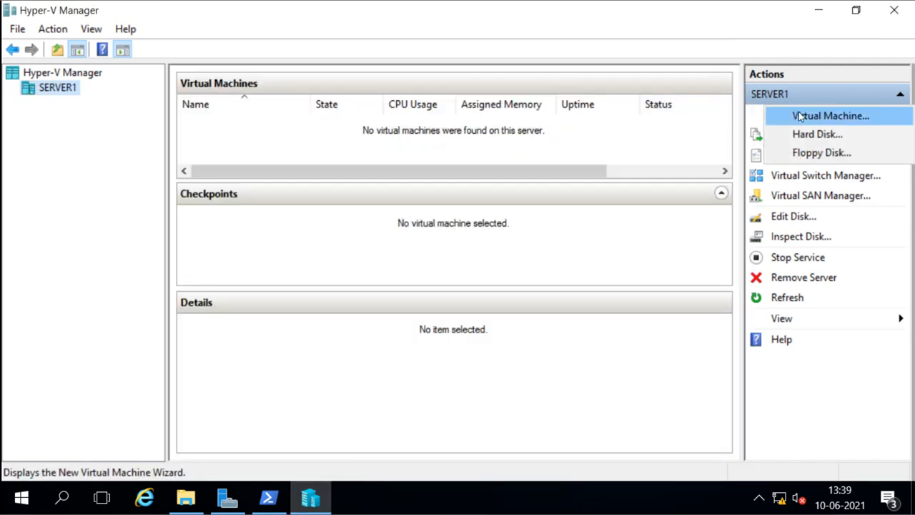
click(803, 118)
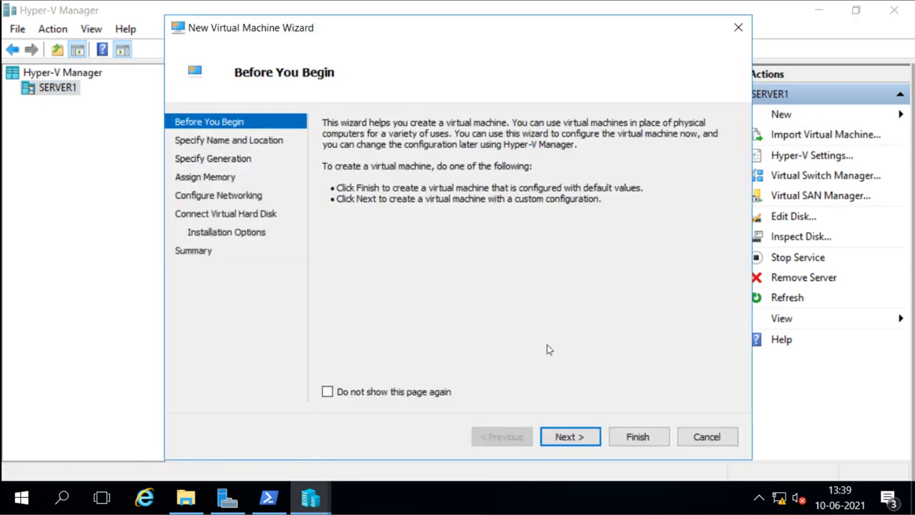
click(565, 437)
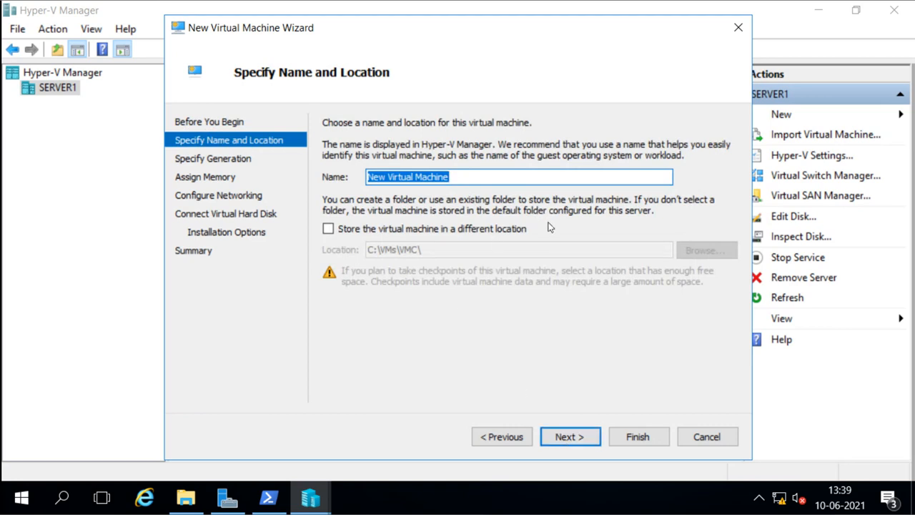
Step: Name the virtual machine Nano and keep the default storage location
text(Nano)
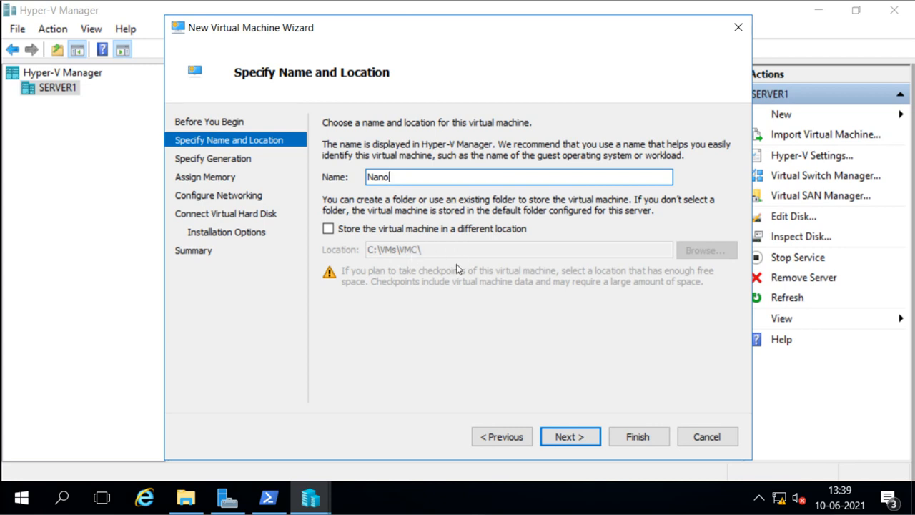
click(328, 233)
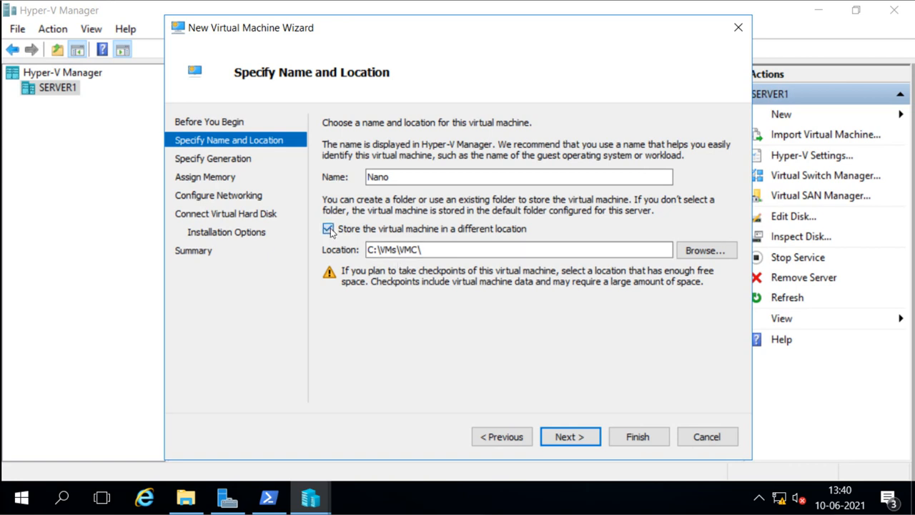
click(328, 230)
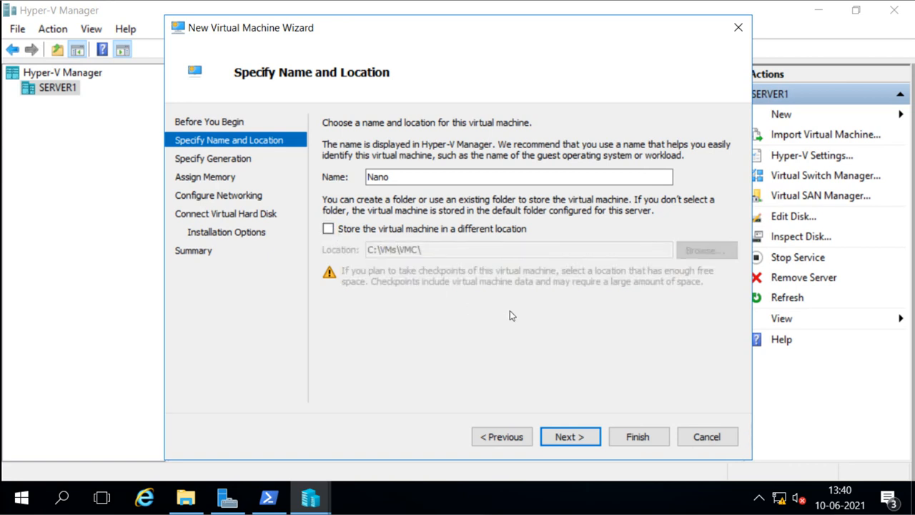
click(570, 439)
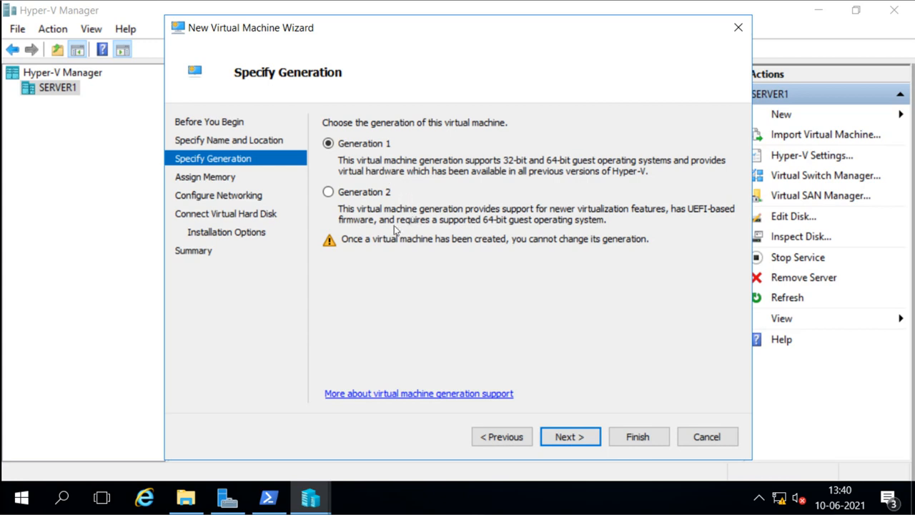
Step: Make the VM Generation 2 with 512 MB startup memory and Dynamic Memory enabled
click(330, 193)
click(575, 436)
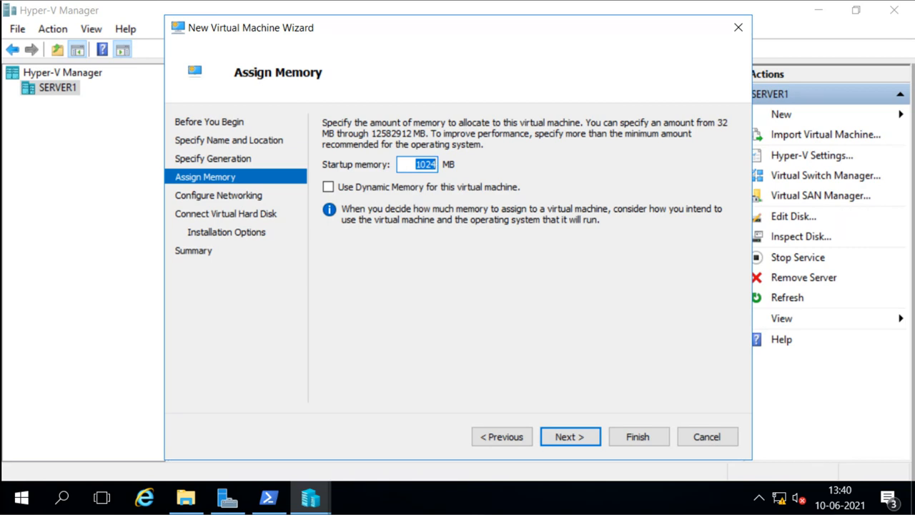
text(512)
click(328, 187)
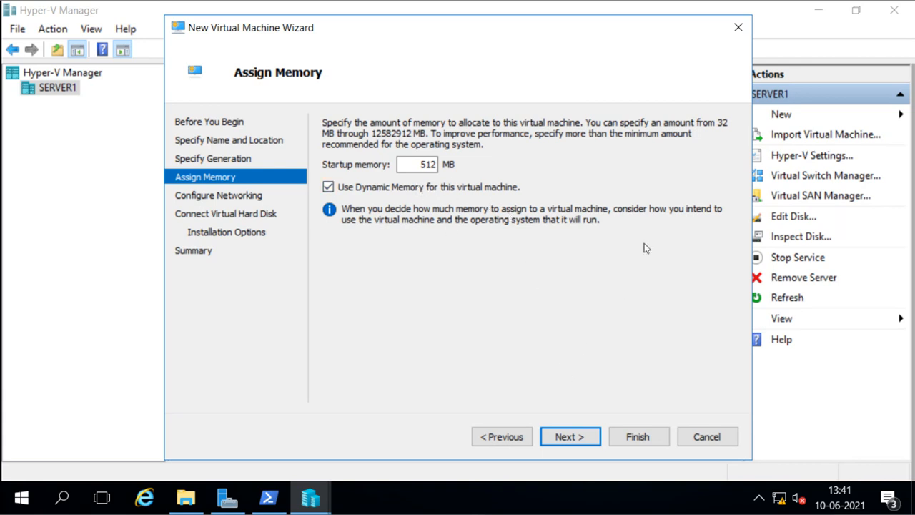
click(571, 435)
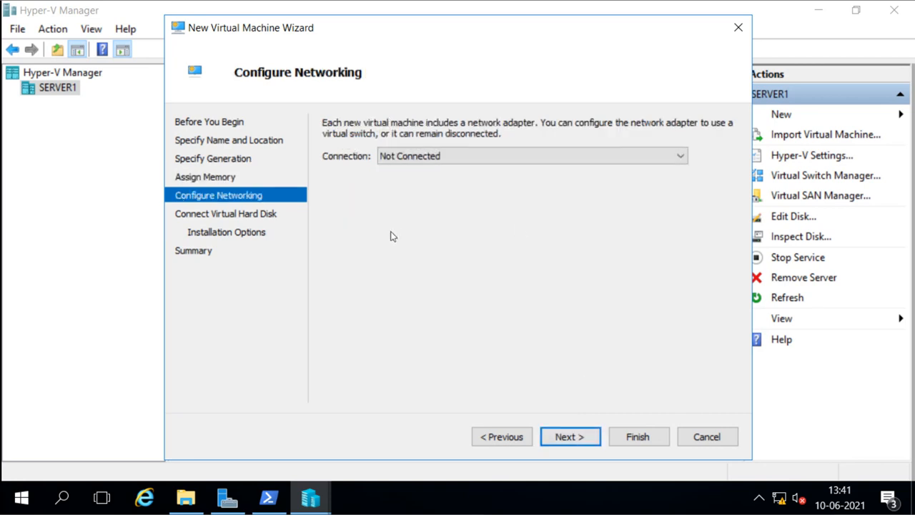
Step: Connect the VM's network to the Intel 82574L virtual switch
click(451, 159)
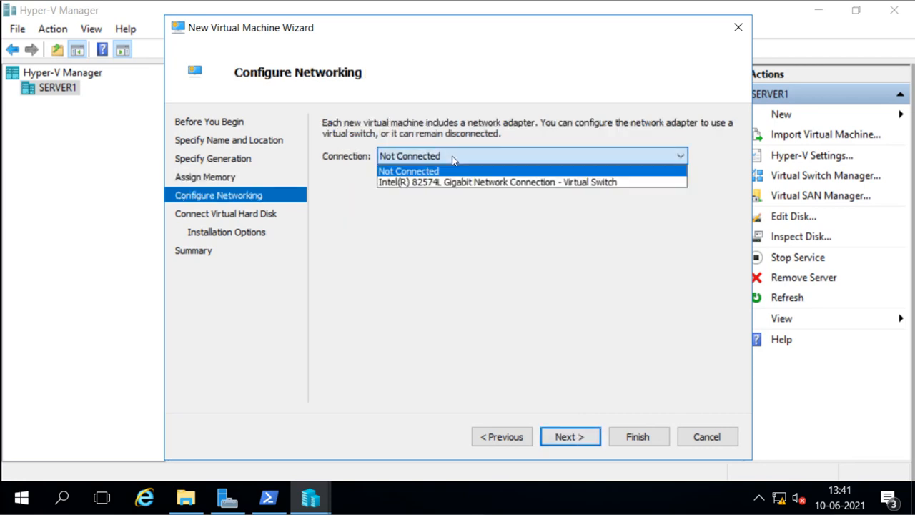
click(448, 182)
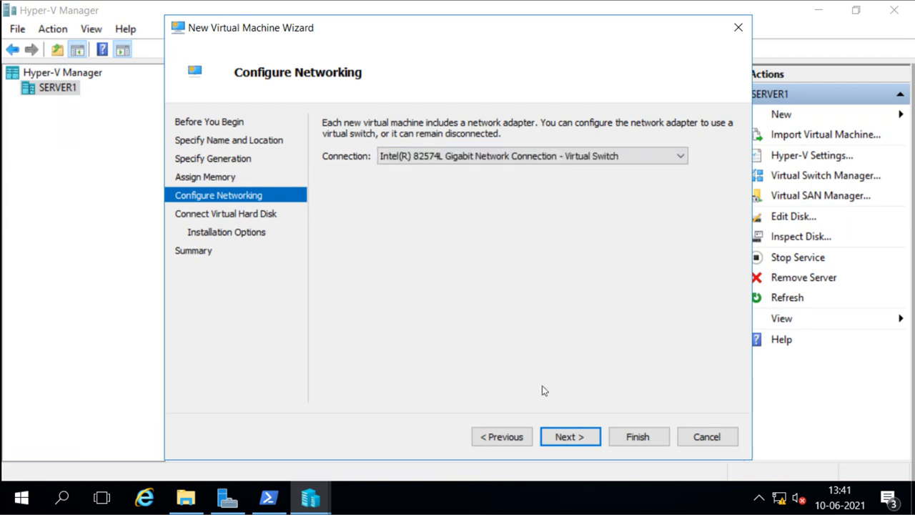
click(566, 441)
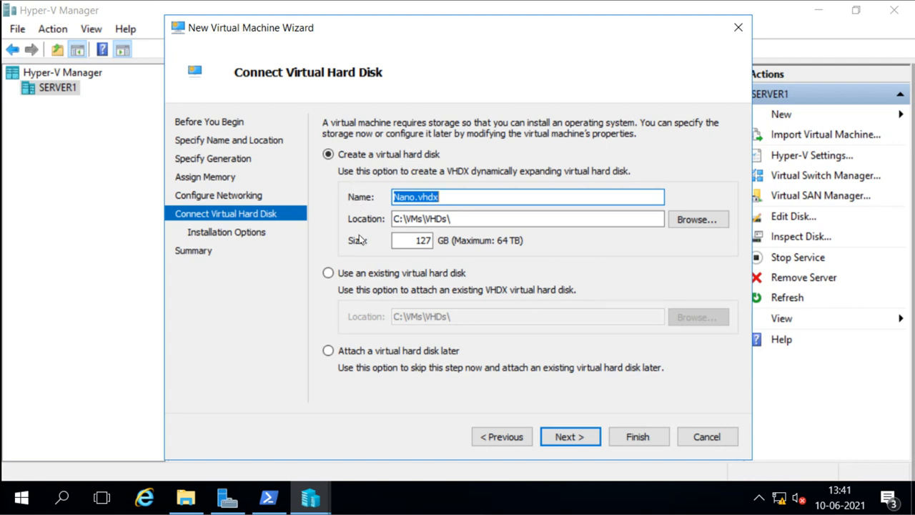
Step: Attach the existing nano1.vhdx virtual hard disk and finish creating the Nano VM
click(328, 273)
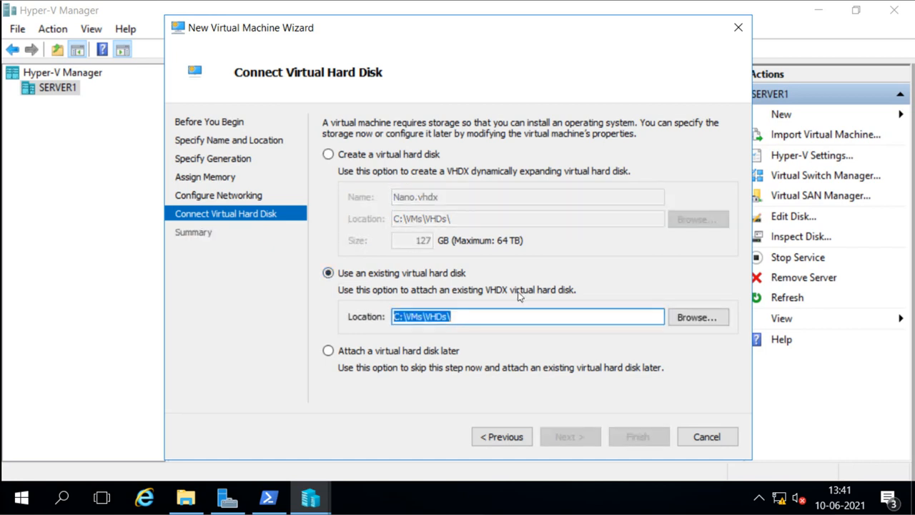
click(684, 318)
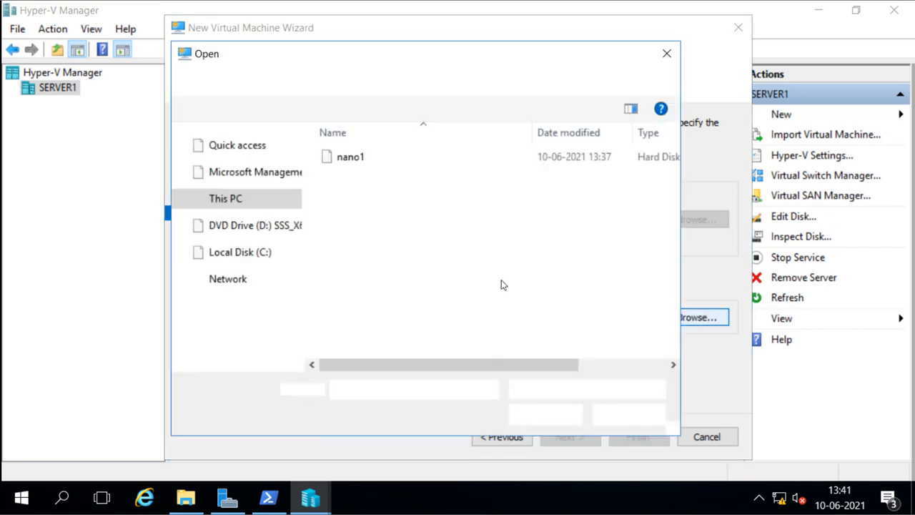
click(347, 160)
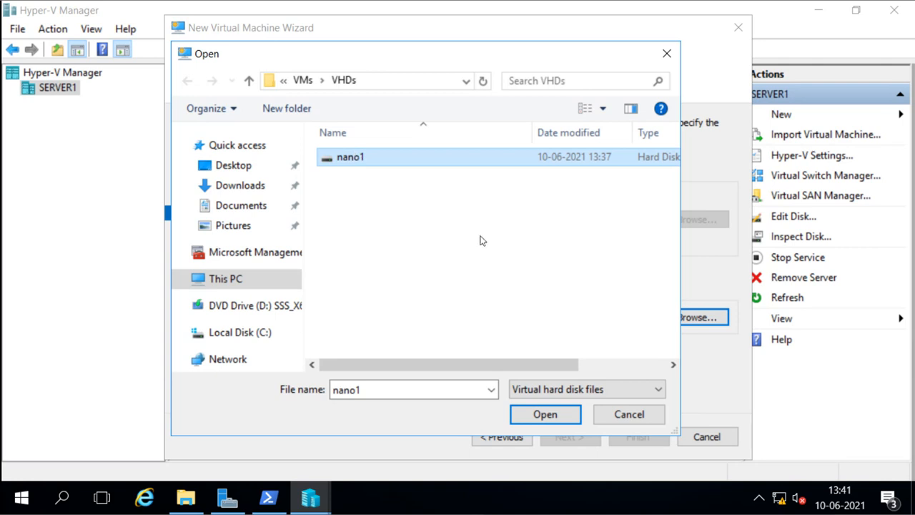
click(545, 414)
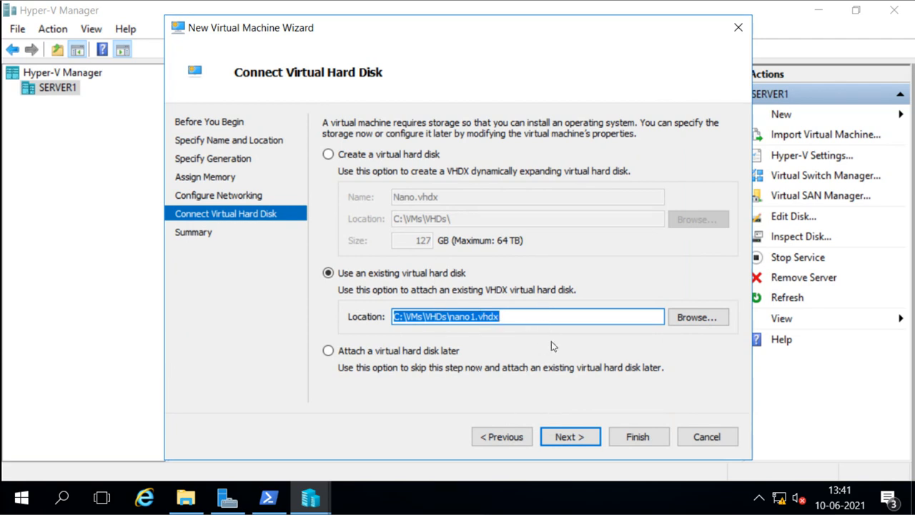
click(574, 442)
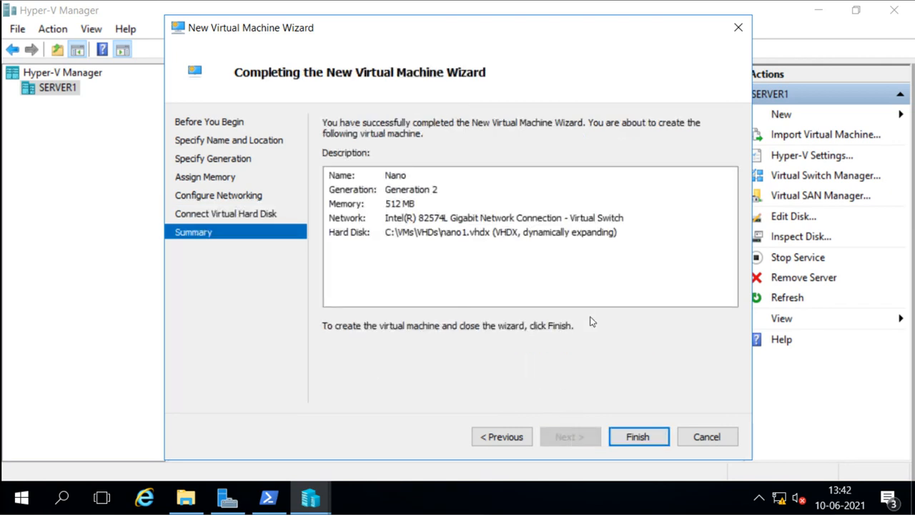
click(639, 441)
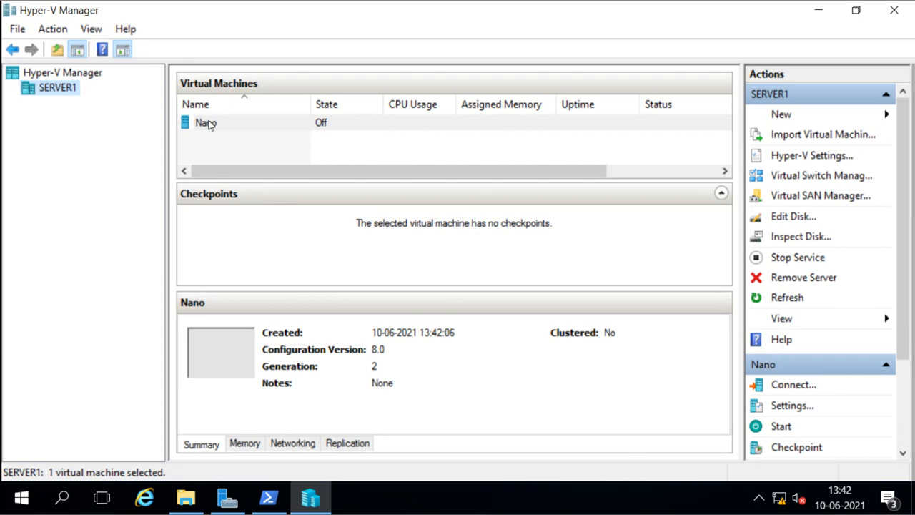
Step: Start the Nano VM from the Actions pane and connect to its console
click(209, 128)
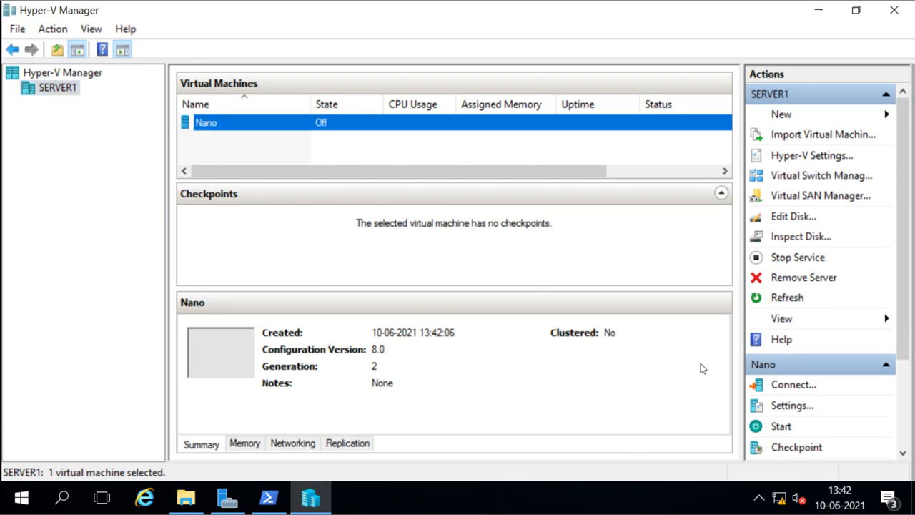
scroll(822, 382, down, 2)
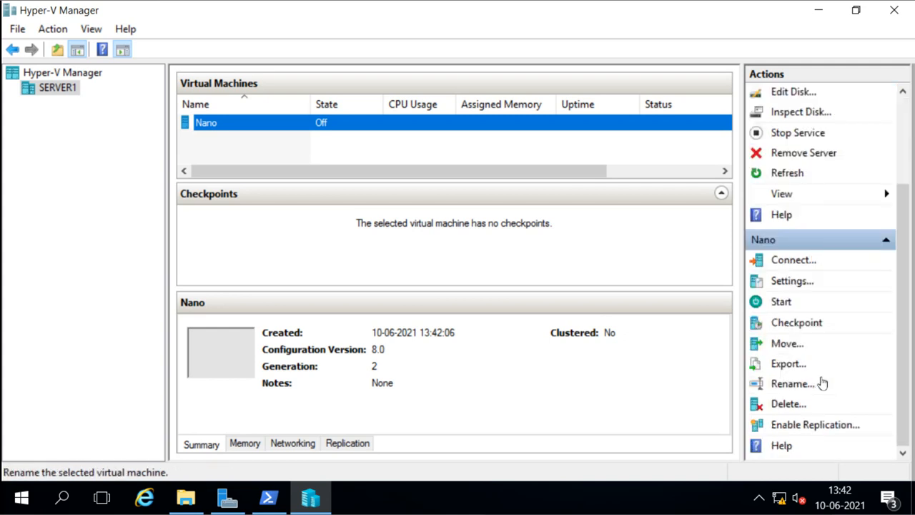
click(781, 302)
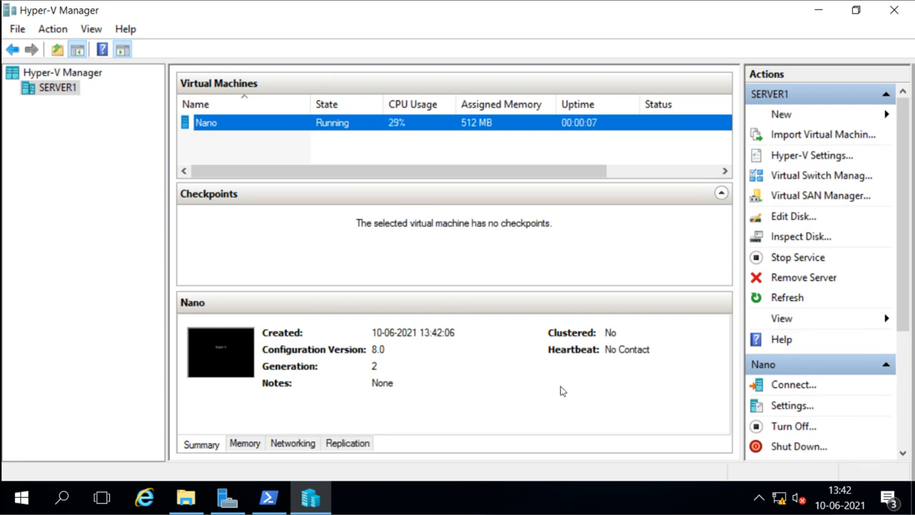
click(791, 385)
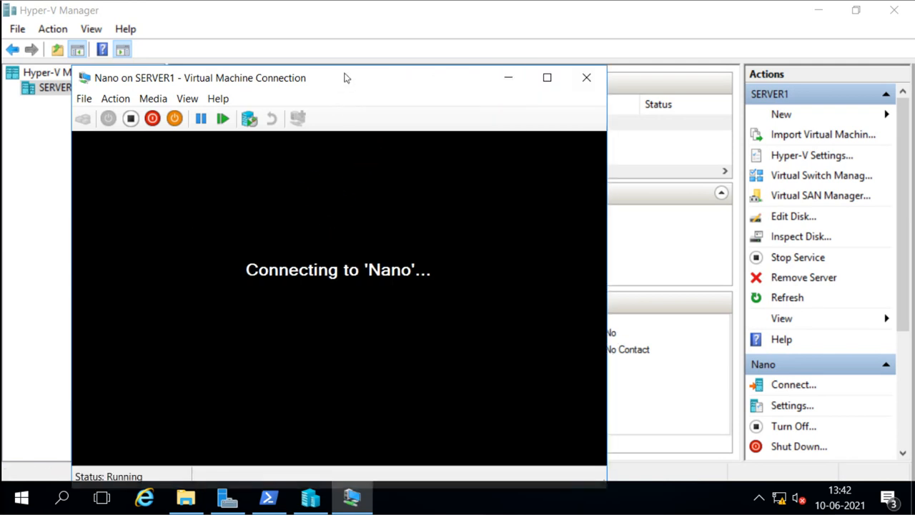
Step: Reposition the Nano connection window and maximize it
drag(346, 77, 405, 33)
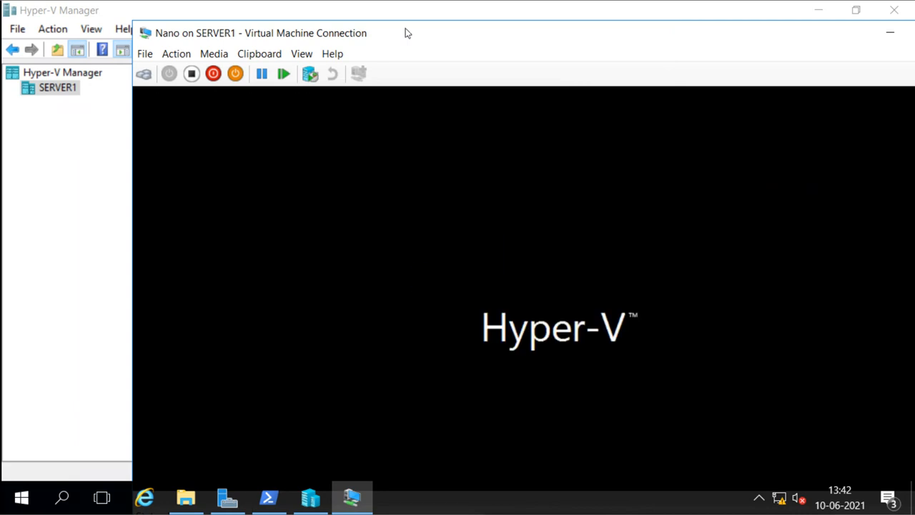
drag(429, 36, 345, 23)
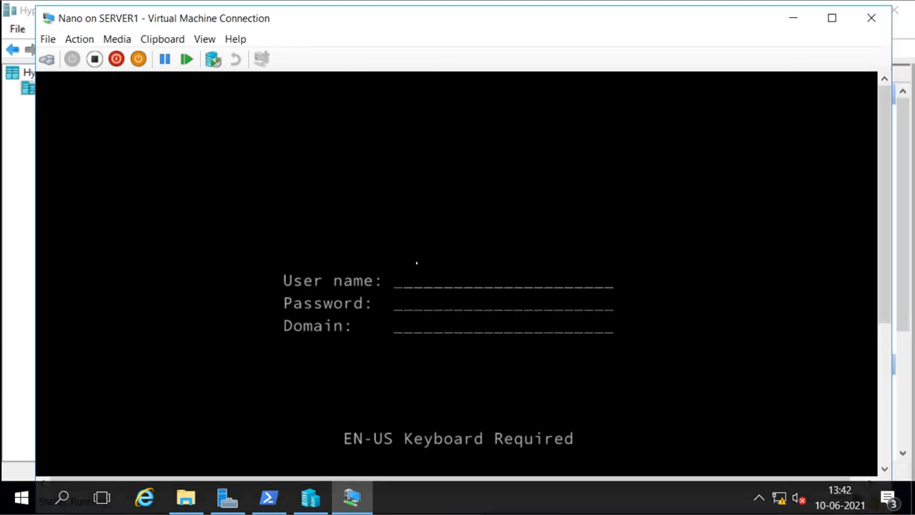
click(831, 18)
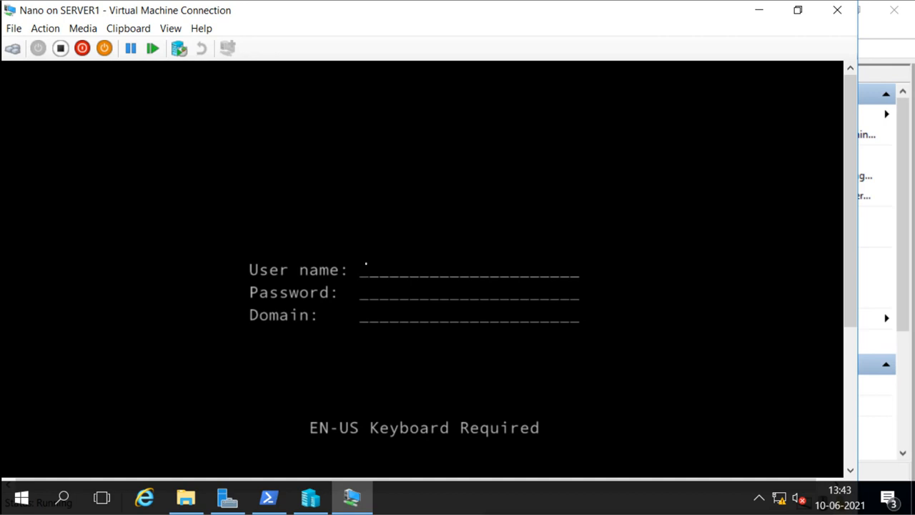
Step: Sign in to Nano as administrator with the account password
text(A)
key(BackSpace)
text(administat)
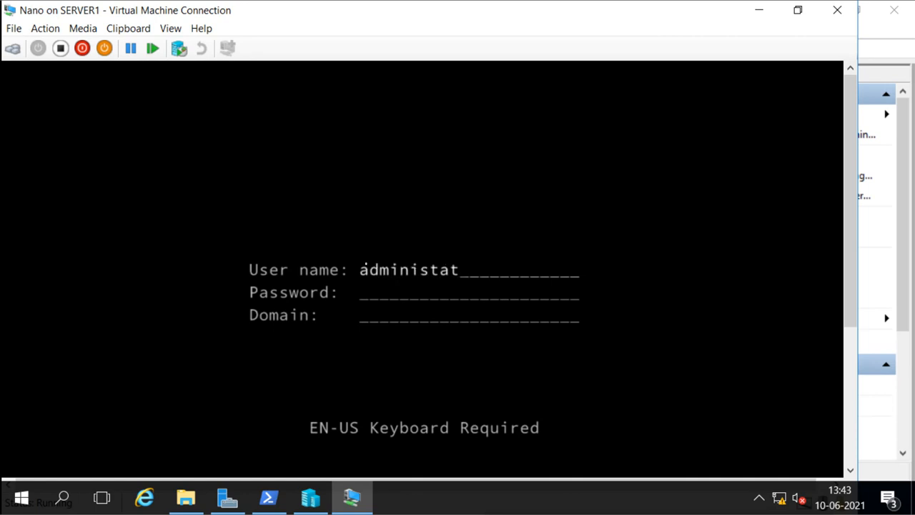
key(BackSpace)
key(BackSpace)
key(BackSpace)
text(trator)
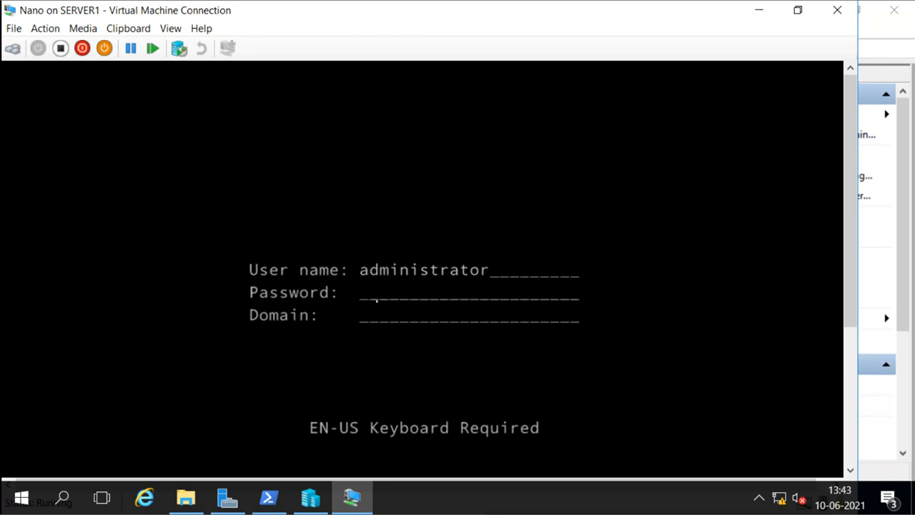
text(*******)
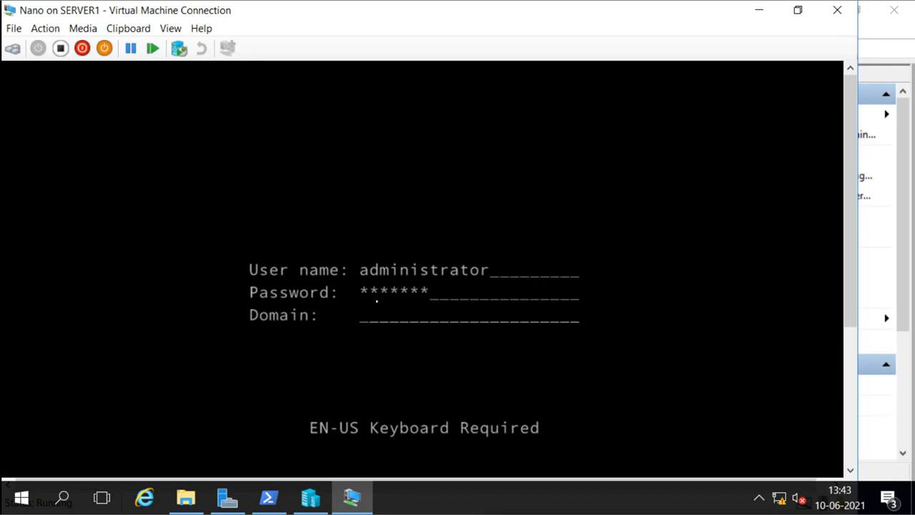
key(Return)
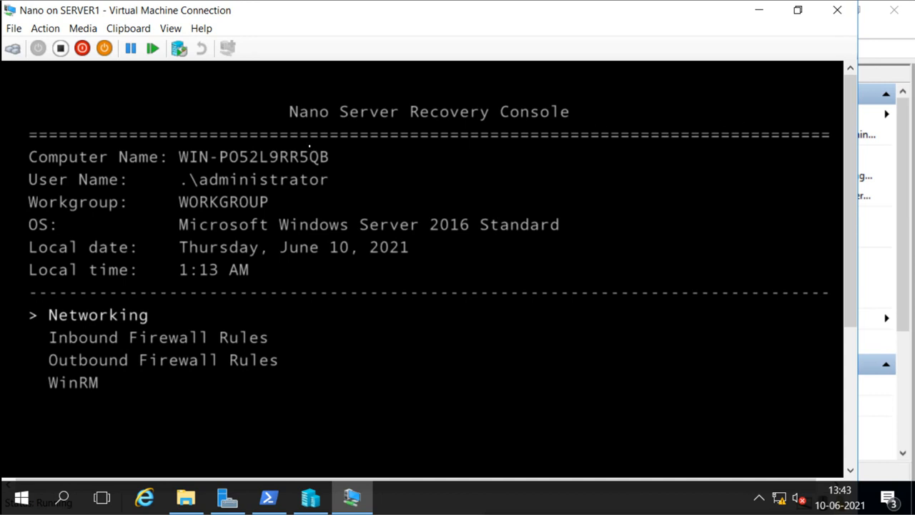
Step: Switch the VM connection to Full Screen Mode from the View menu
click(170, 30)
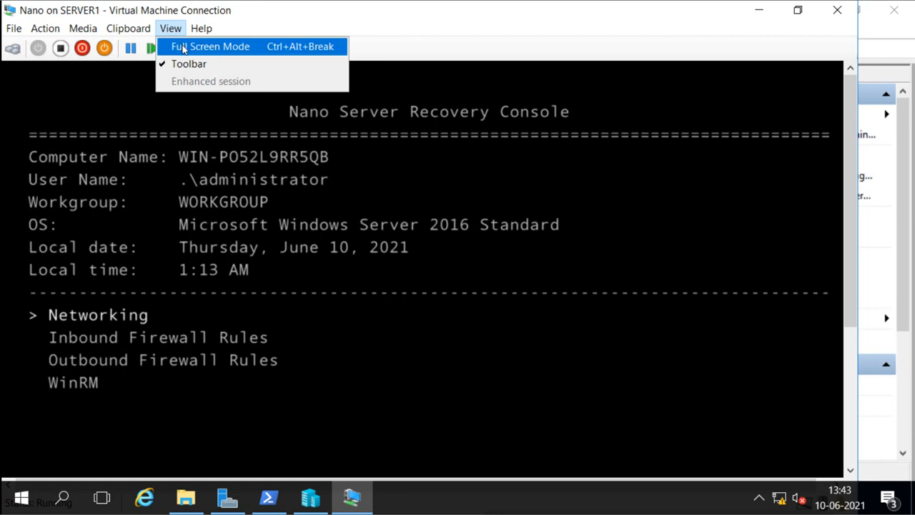
click(183, 48)
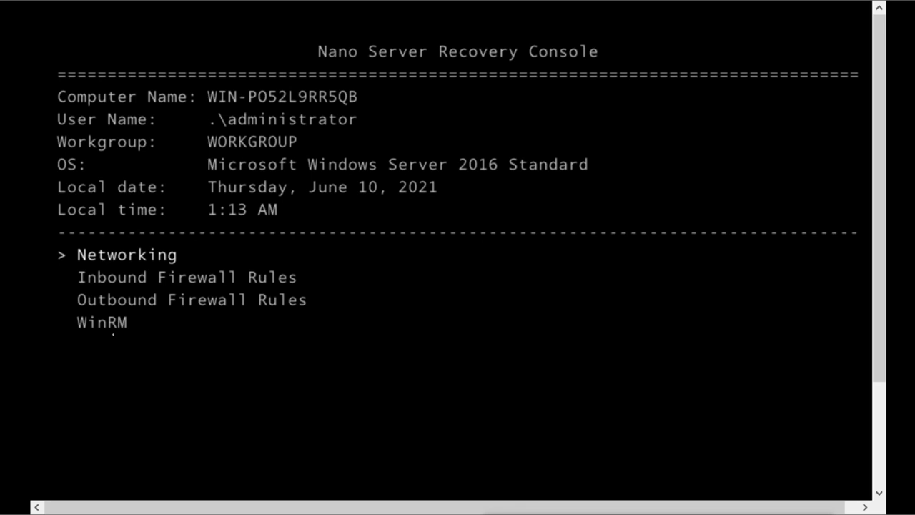
Step: Review the Ethernet adapter's DHCP-assigned details under Networking, then open its IPv4 settings
key(Return)
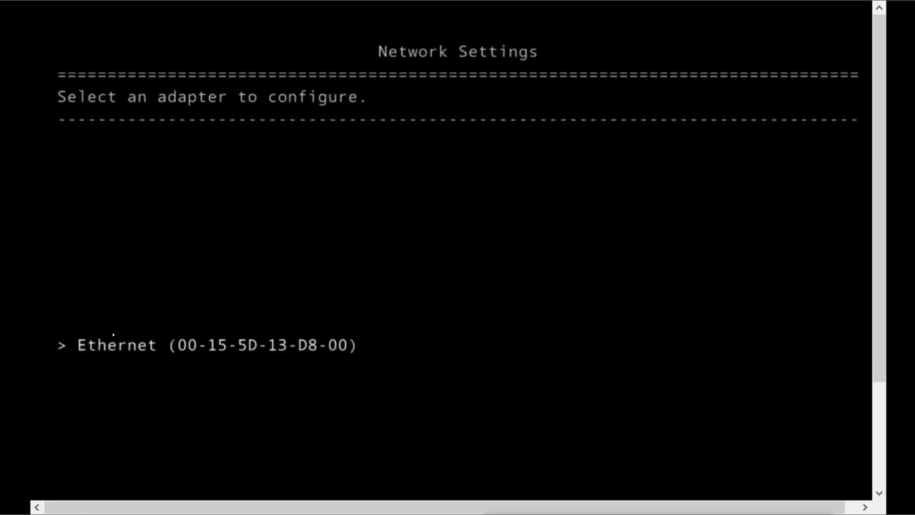
key(Return)
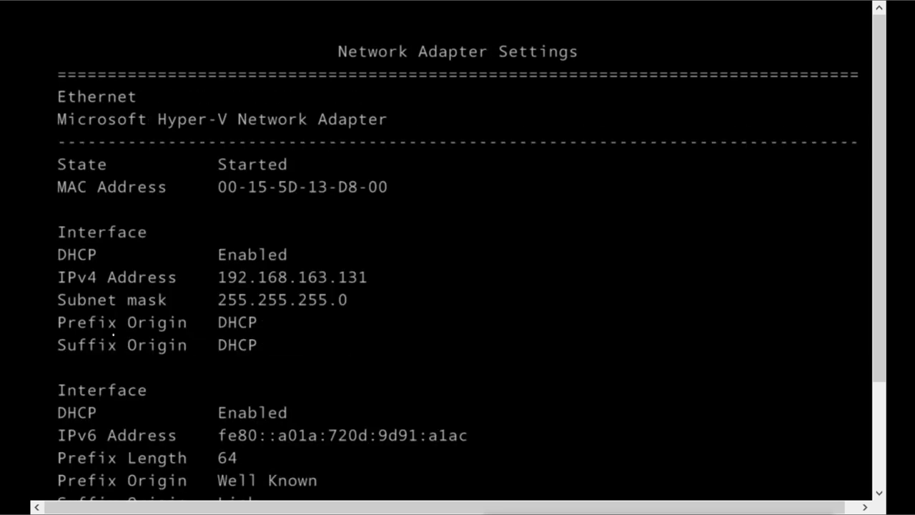
key(Down)
key(Down)
key(Down)
key(Down)
key(Down)
key(Down)
key(Down)
key(Down)
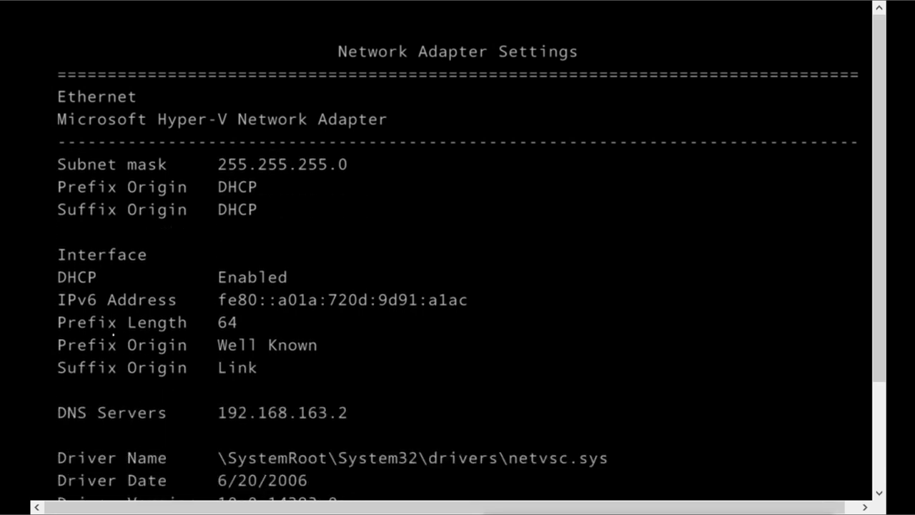
key(Up)
key(Up)
key(Up)
key(Up)
key(Up)
key(Up)
key(Up)
key(Up)
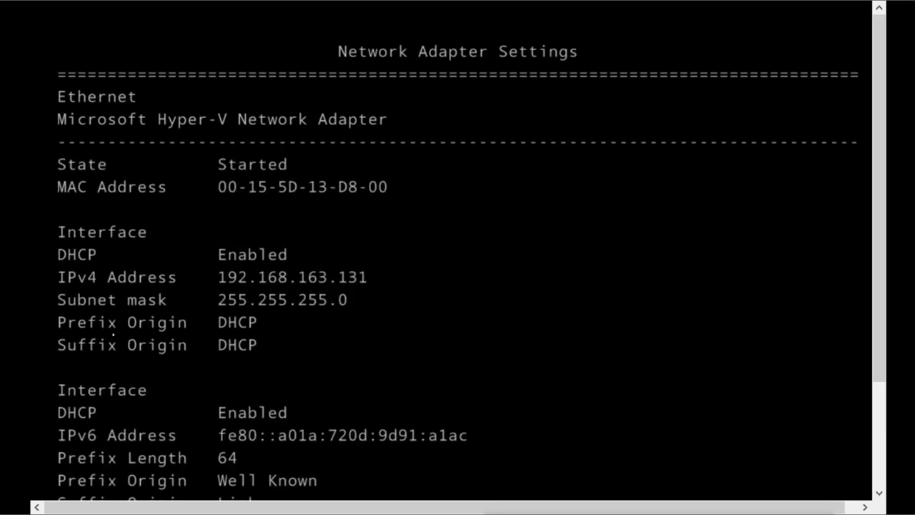
key(Down)
key(Down)
key(Down)
key(Down)
key(Down)
key(Down)
key(Down)
key(Down)
key(Down)
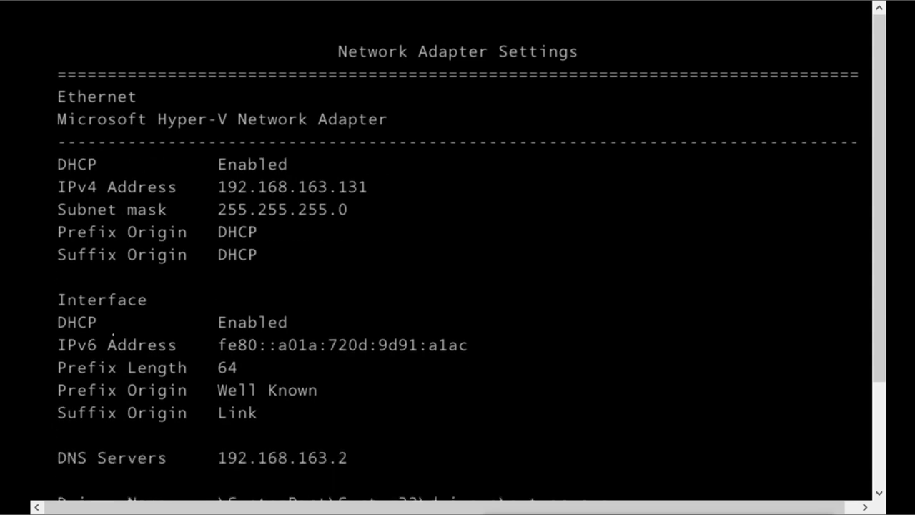
key(Down)
key(Down)
key(Down)
key(Down)
key(Down)
key(Down)
key(Down)
key(Down)
key(Down)
key(Down)
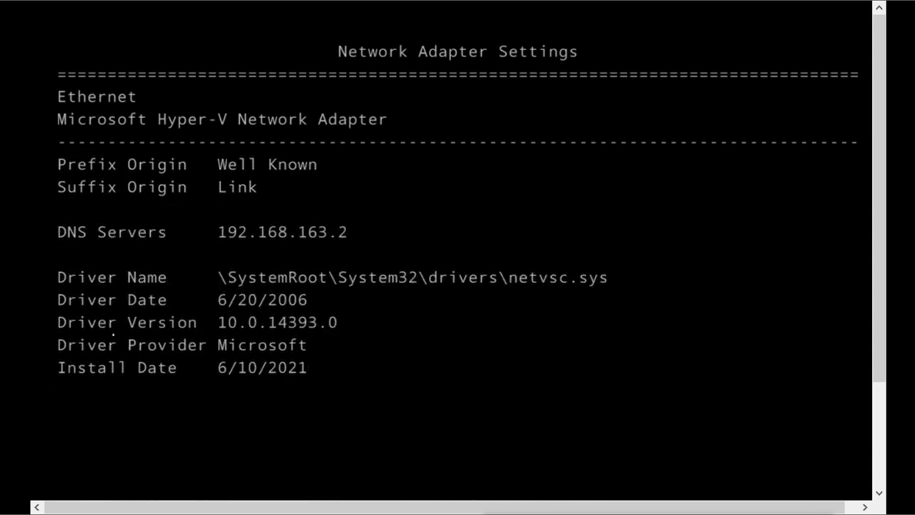
key(Down)
key(Down)
key(Down)
key(Up)
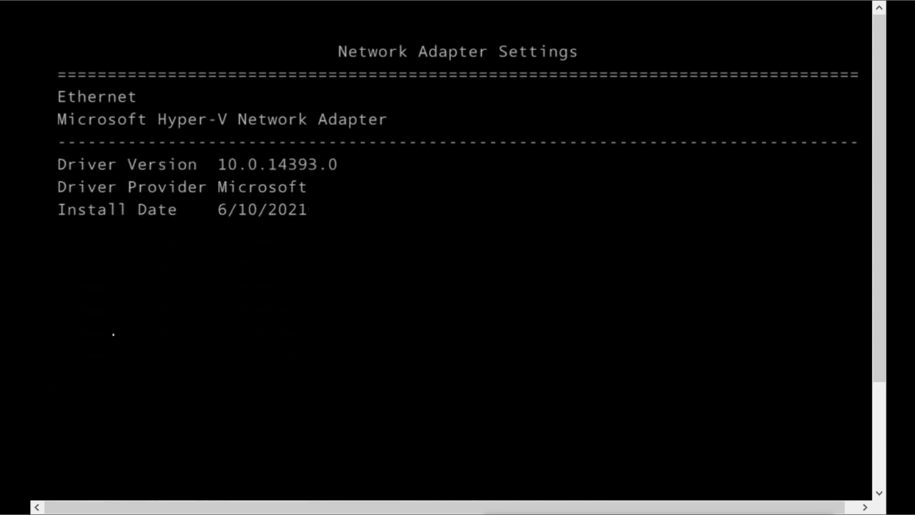
key(Up)
key(Up)
key(Up)
key(Up)
key(Up)
key(Up)
key(Up)
key(Up)
key(Up)
key(Up)
key(Up)
key(Up)
key(Up)
key(Up)
key(Up)
key(Up)
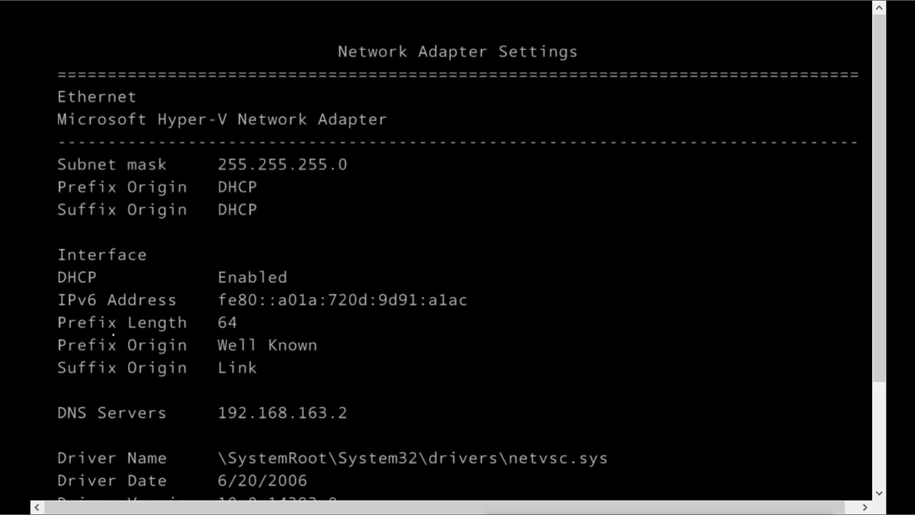
key(Up)
key(Up)
key(Up)
key(Up)
key(Up)
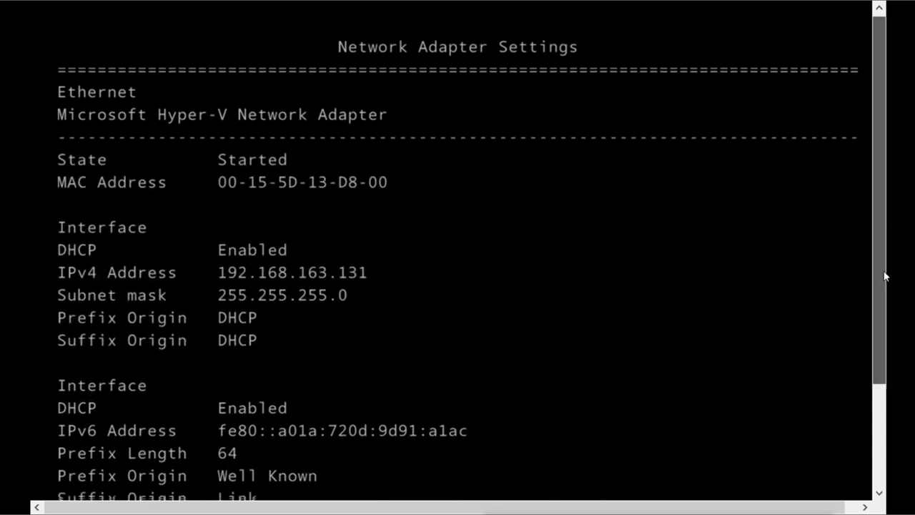
drag(883, 271, 886, 336)
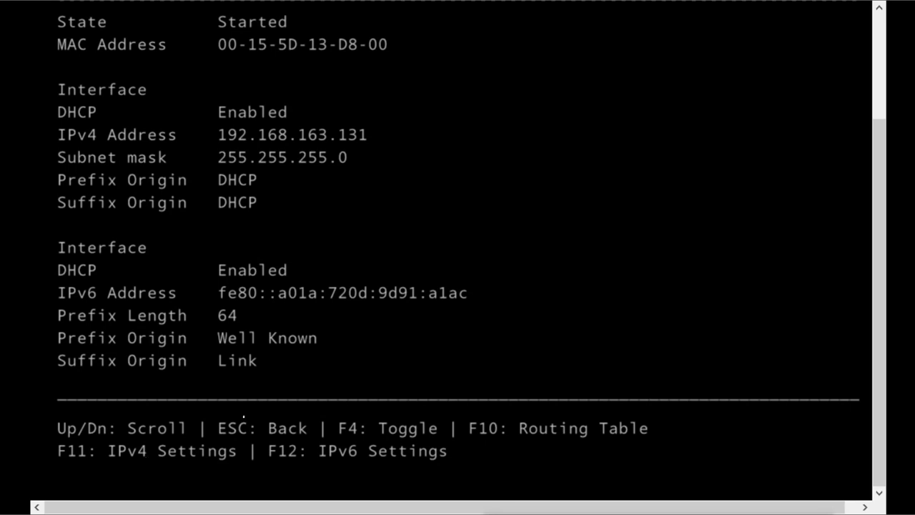
key(F11)
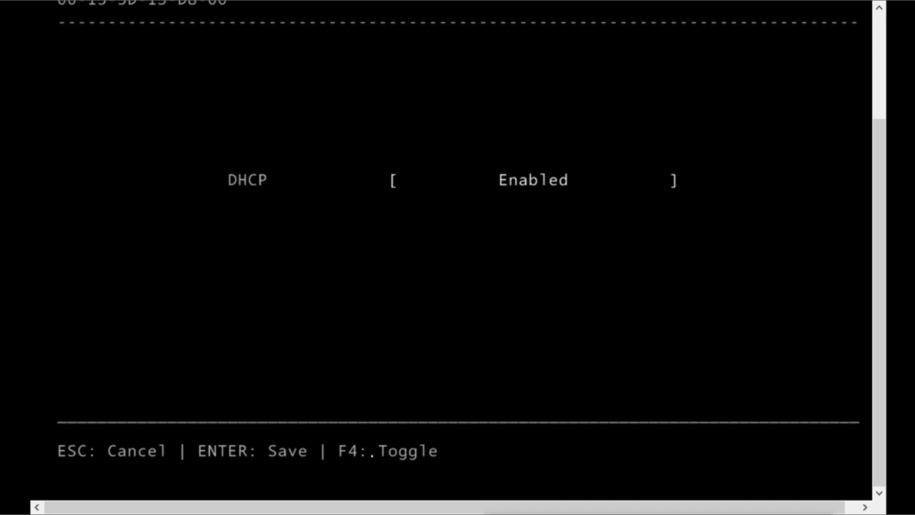
Step: Disable DHCP and save static IP 16.0.0.20 with subnet mask 255.0.0.0
key(F4)
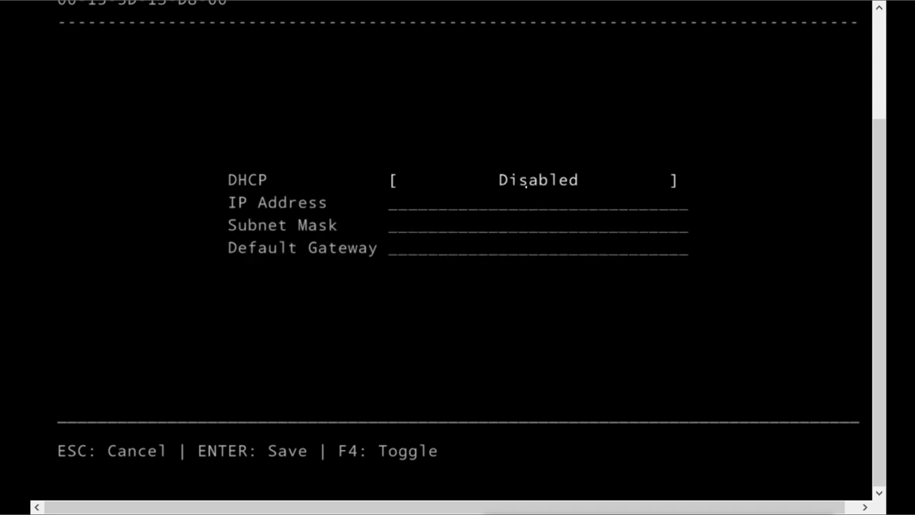
key(Down)
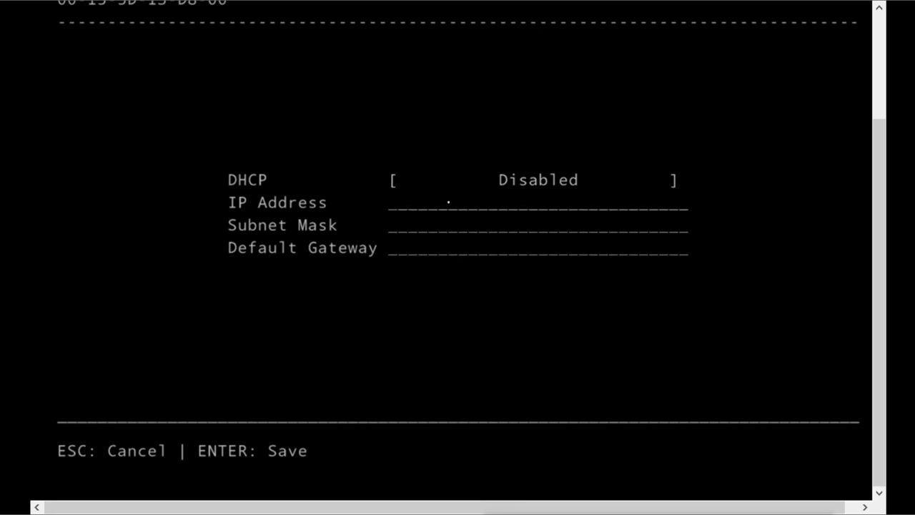
text(16.0.0.202)
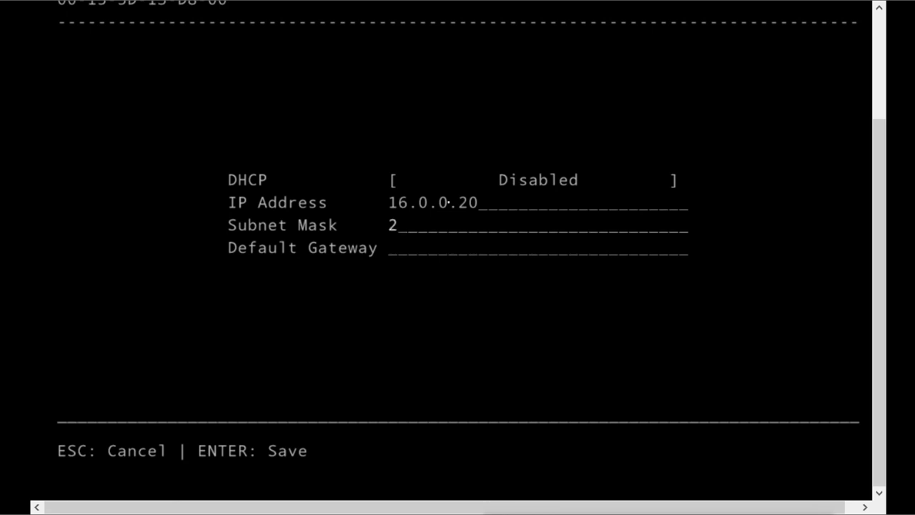
text(55.0.0.0)
key(Tab)
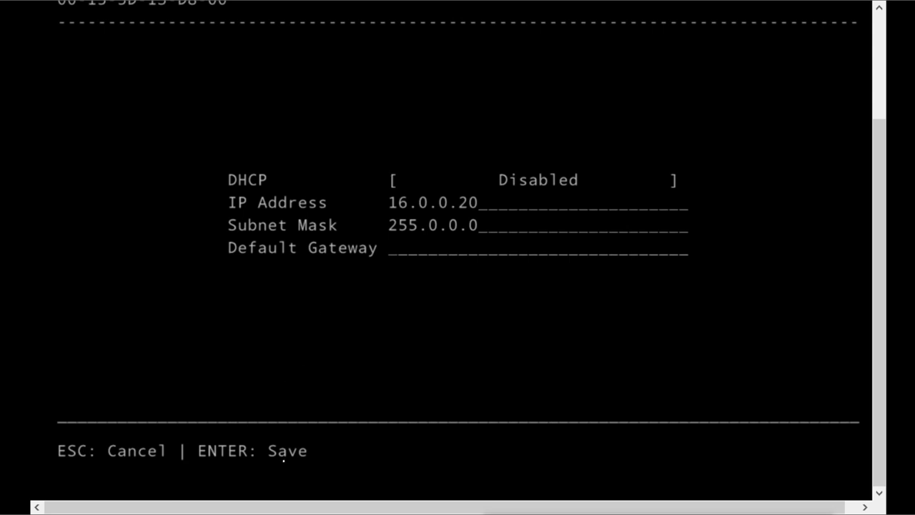
key(Return)
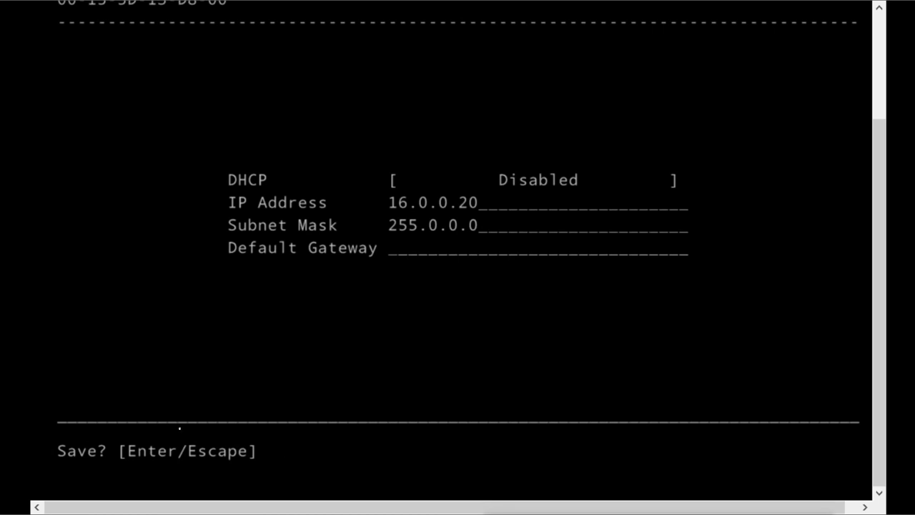
key(Return)
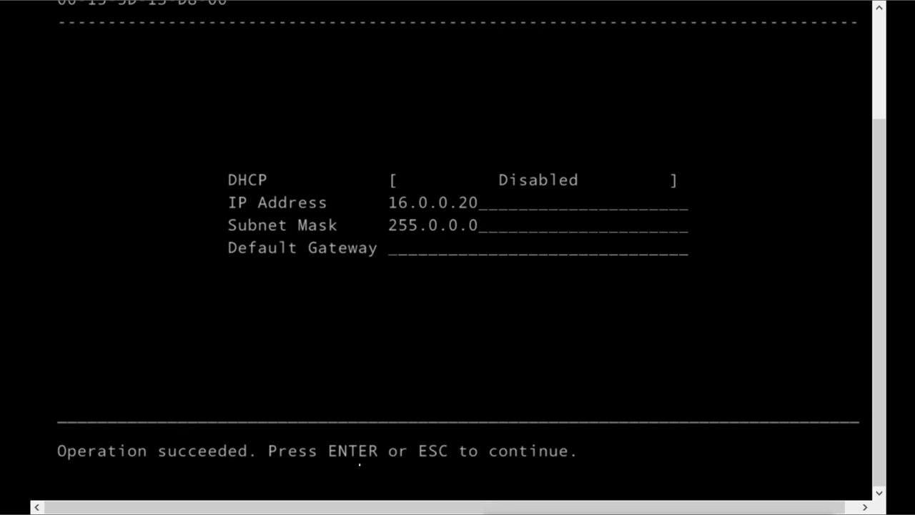
key(Return)
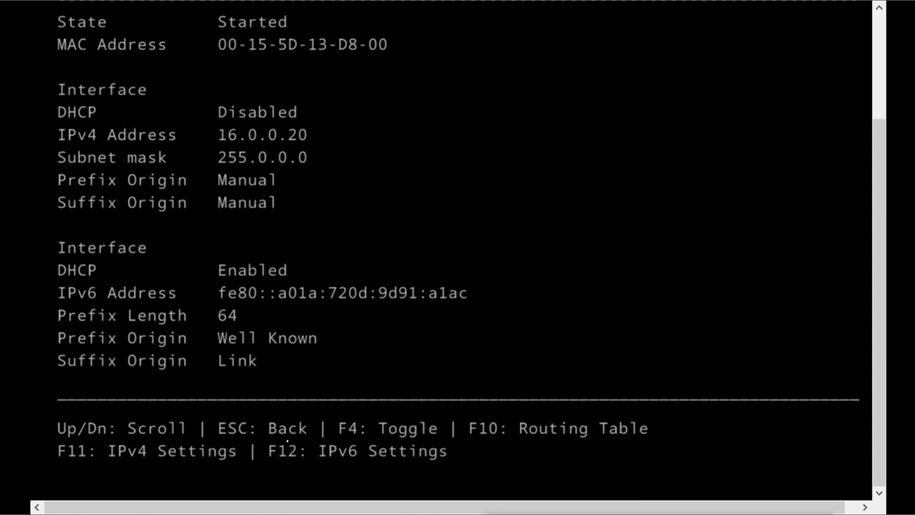
key(Escape)
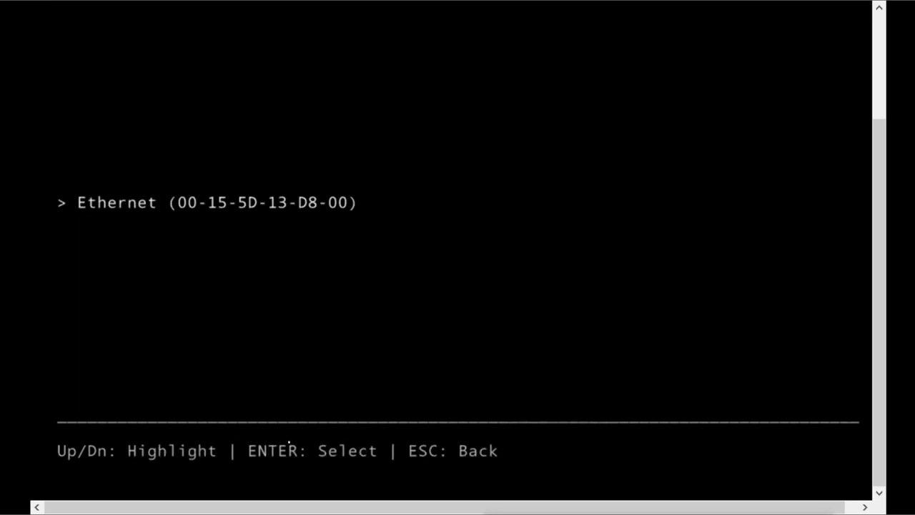
key(Escape)
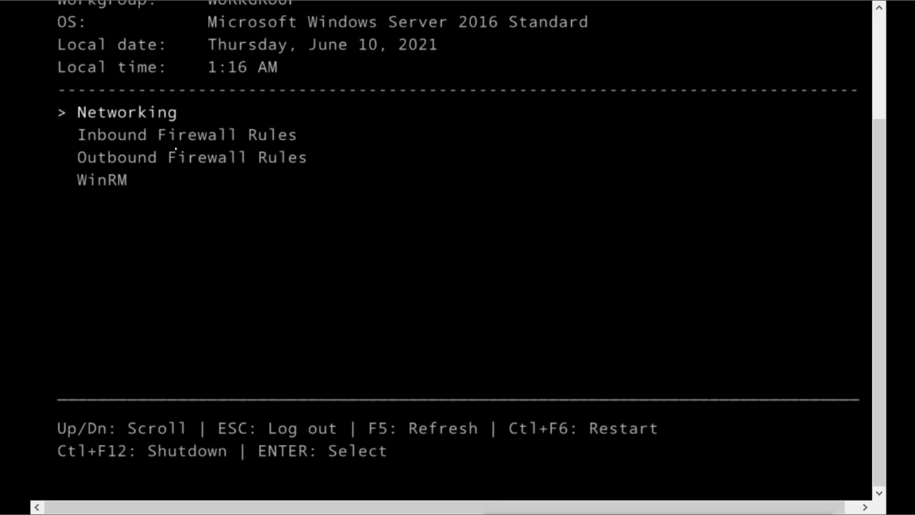
Step: Open the Nano Server's Inbound Firewall Rules list from the Recovery Console
key(Down)
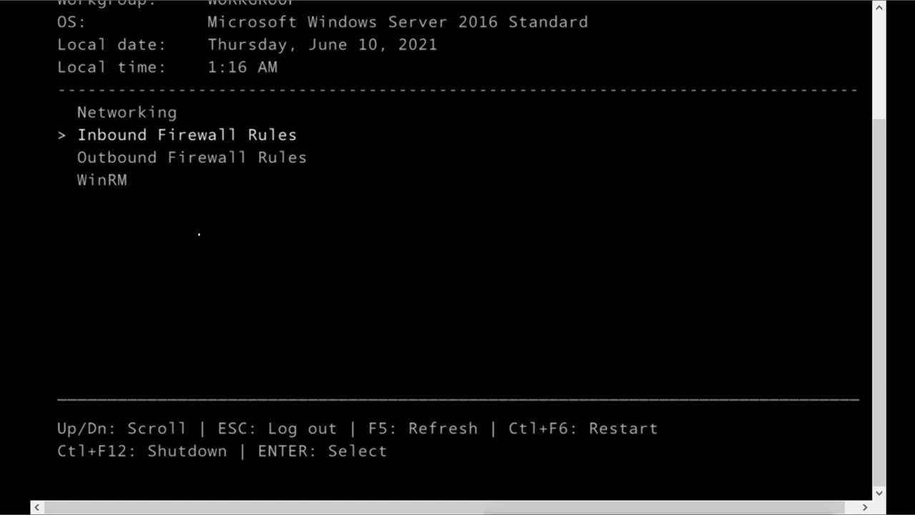
key(Down)
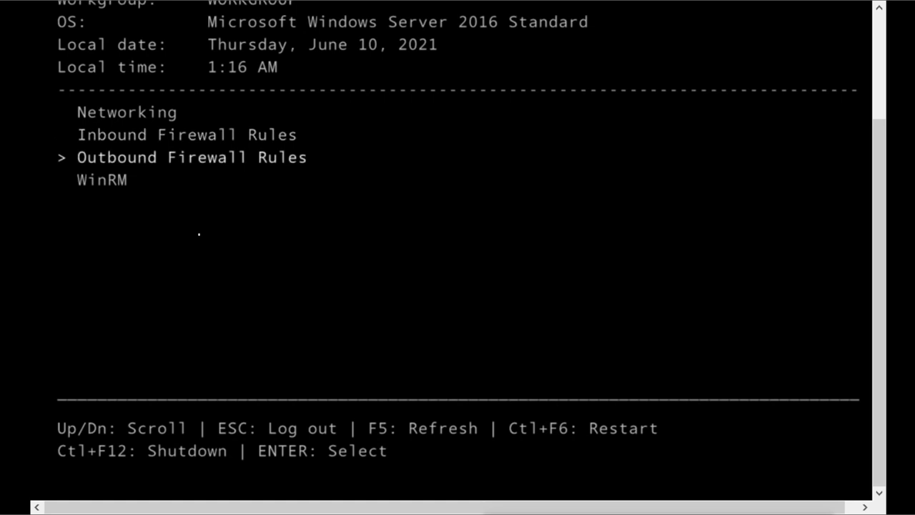
key(Up)
key(Return)
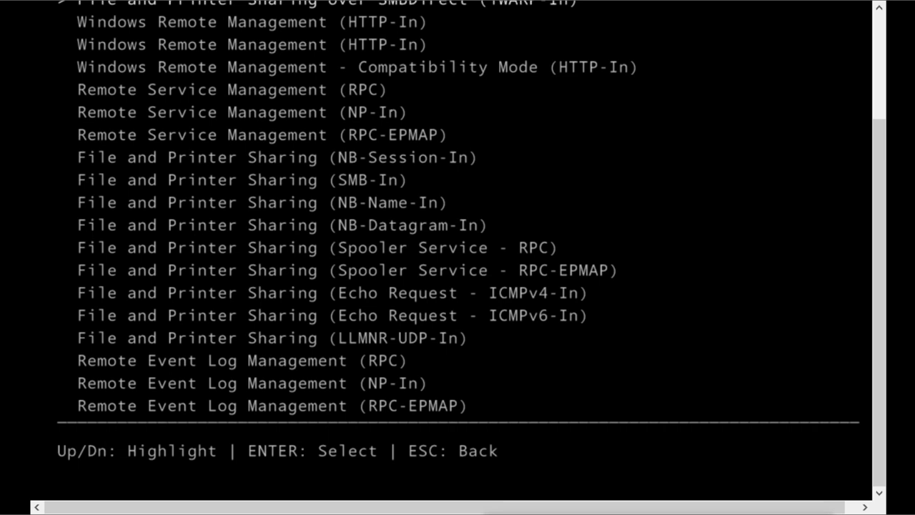
Step: Enable the File and Printer Sharing NB-Session-In inbound rule
key(Down)
key(Down)
key(Down)
key(Down)
key(Down)
key(Down)
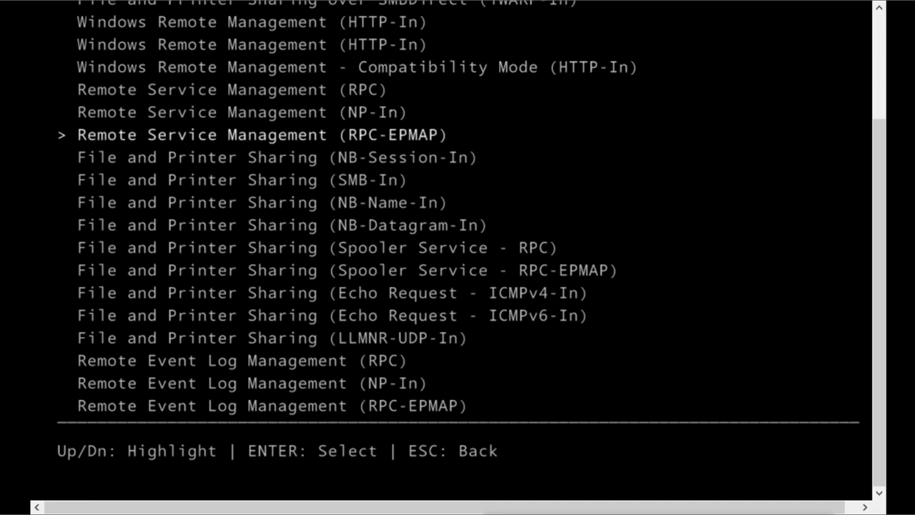
key(Down)
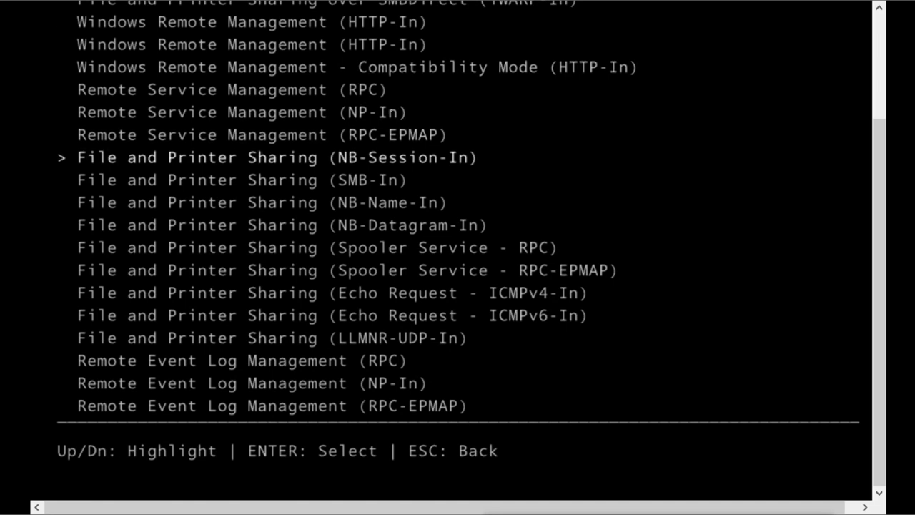
key(Down)
key(Down)
key(Down)
key(Down)
key(Down)
key(Down)
key(Down)
key(Down)
key(Down)
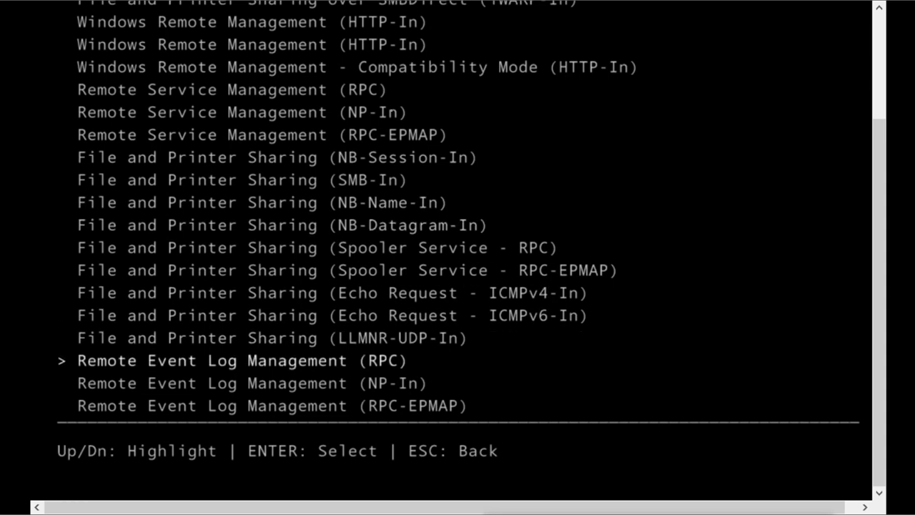
key(Up)
key(Up)
key(Up)
key(Up)
key(Up)
key(Up)
key(Up)
key(Up)
key(Up)
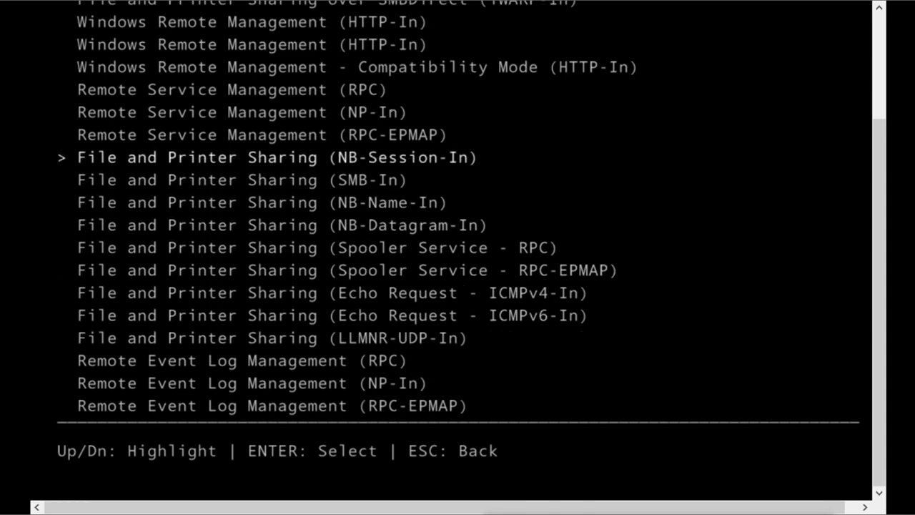
key(Return)
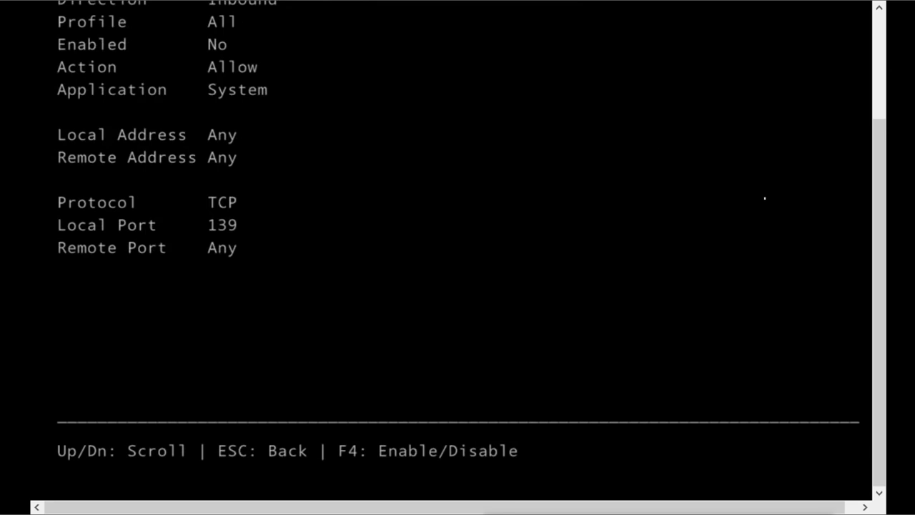
mouse_move(876, 288)
mouse_down()
mouse_move(885, 247)
mouse_move(883, 277)
mouse_up()
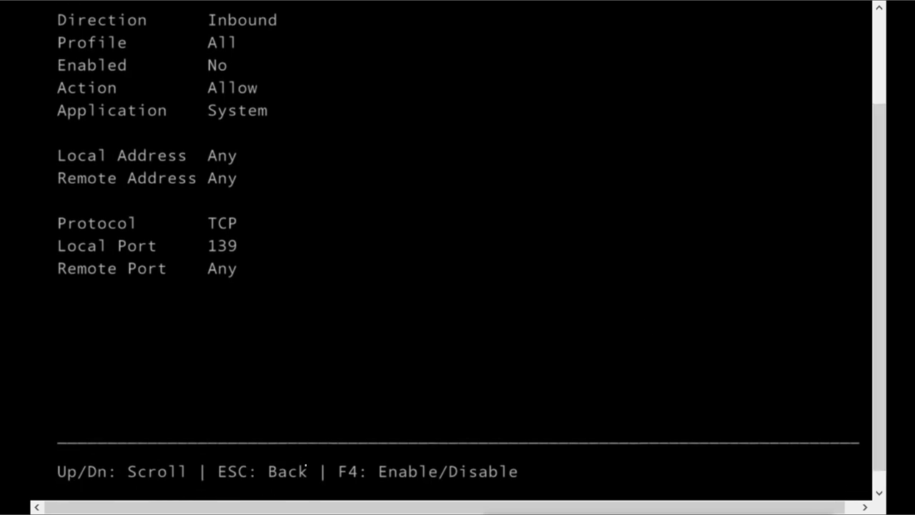
drag(873, 214, 876, 196)
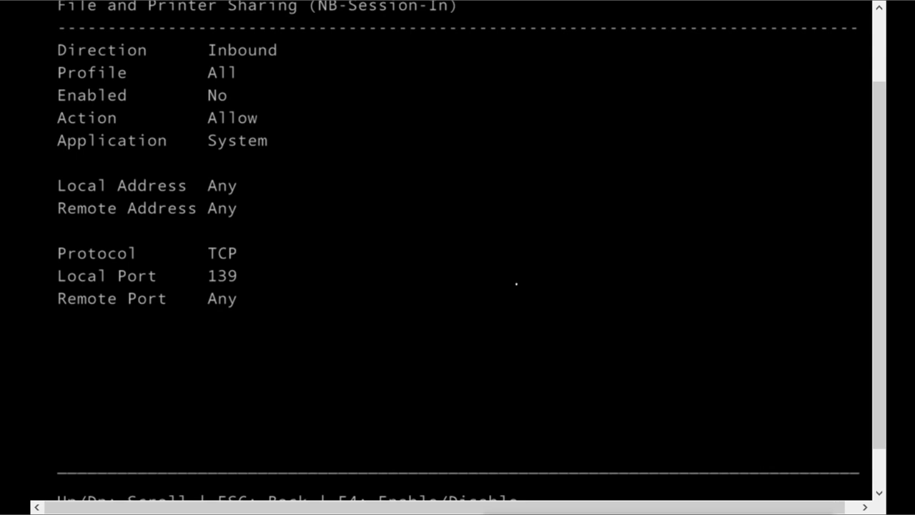
key(F4)
key(Escape)
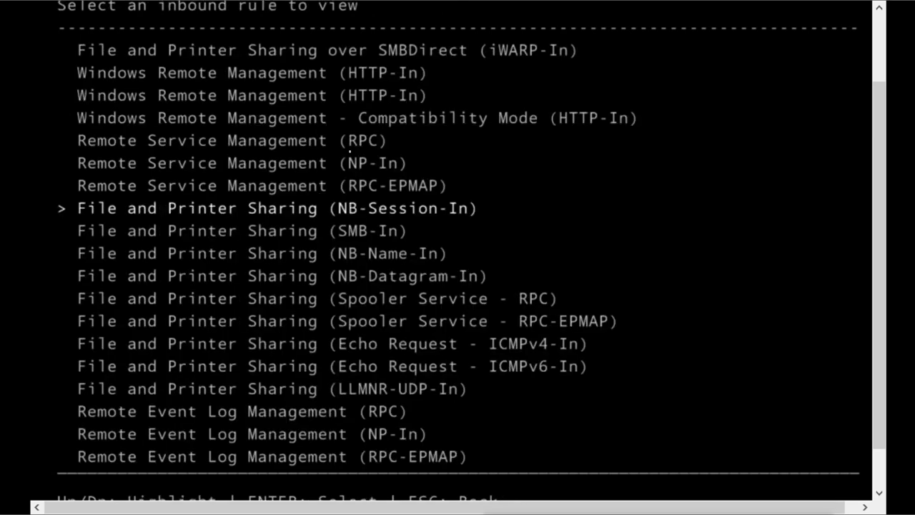
Step: Enable the SMB-In, NB-Name-In and NB-Datagram-In inbound rules
key(Down)
key(Return)
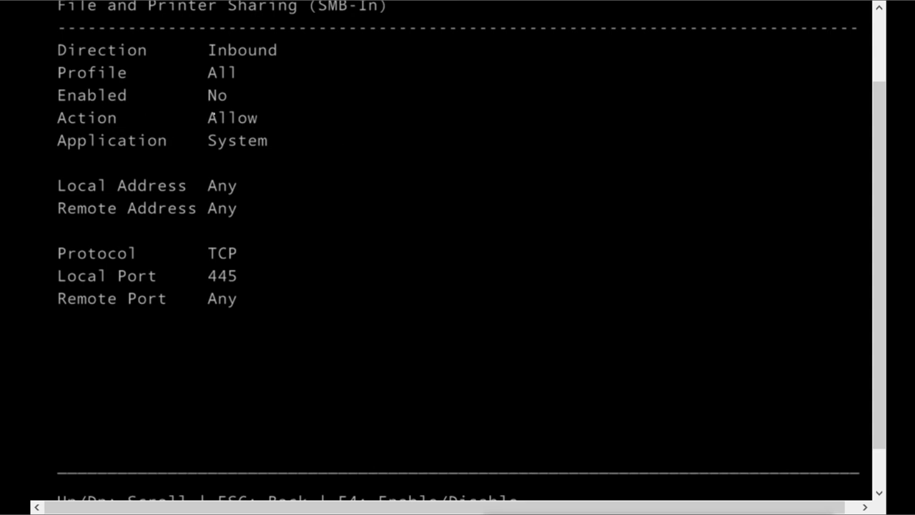
key(F4)
key(Escape)
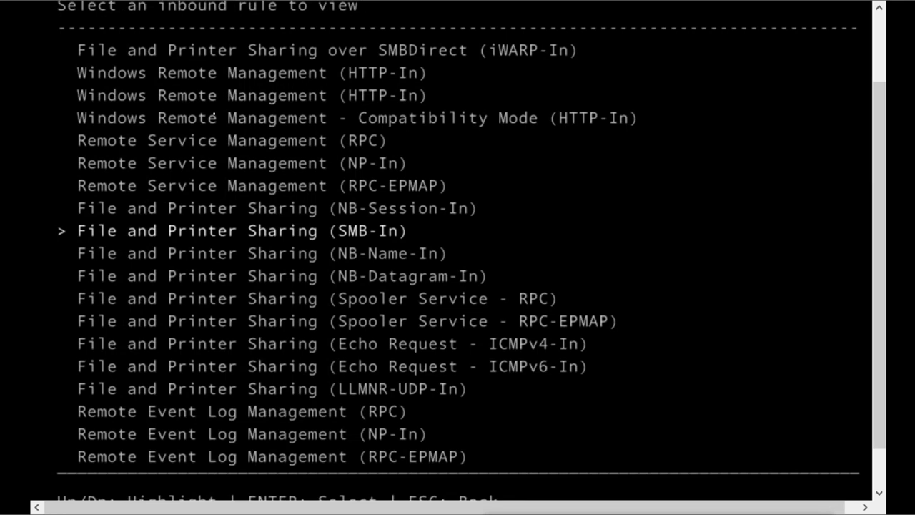
key(Down)
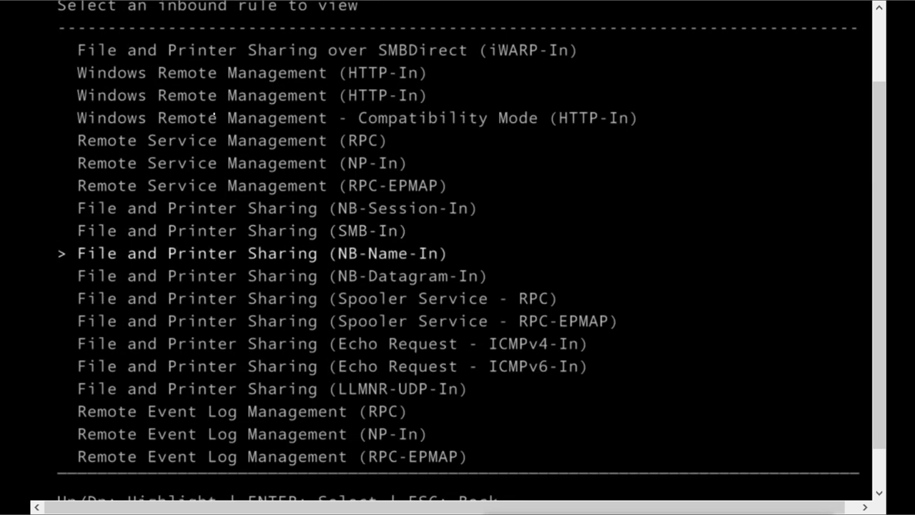
key(Return)
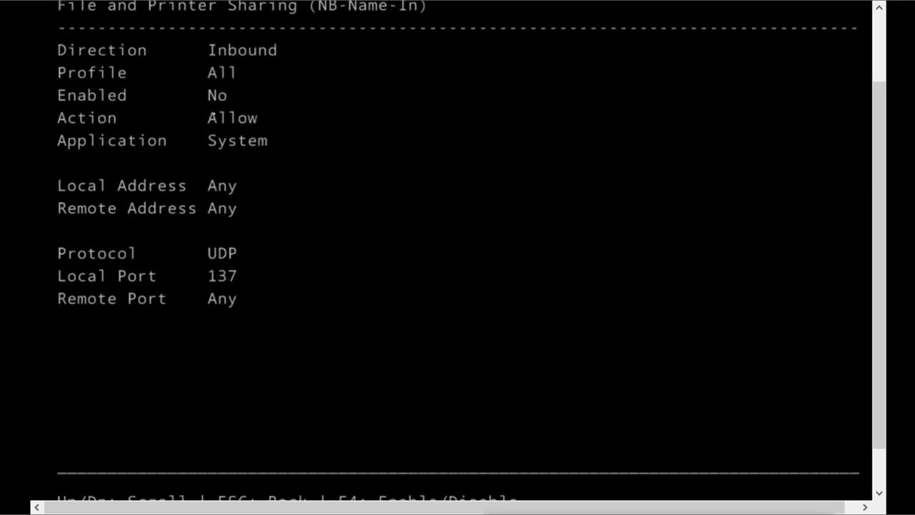
key(F4)
key(Escape)
key(Down)
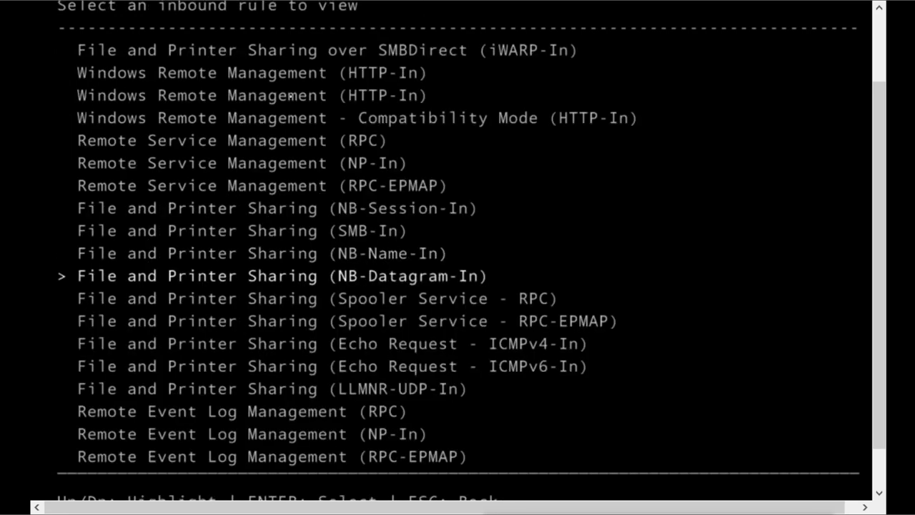
key(Return)
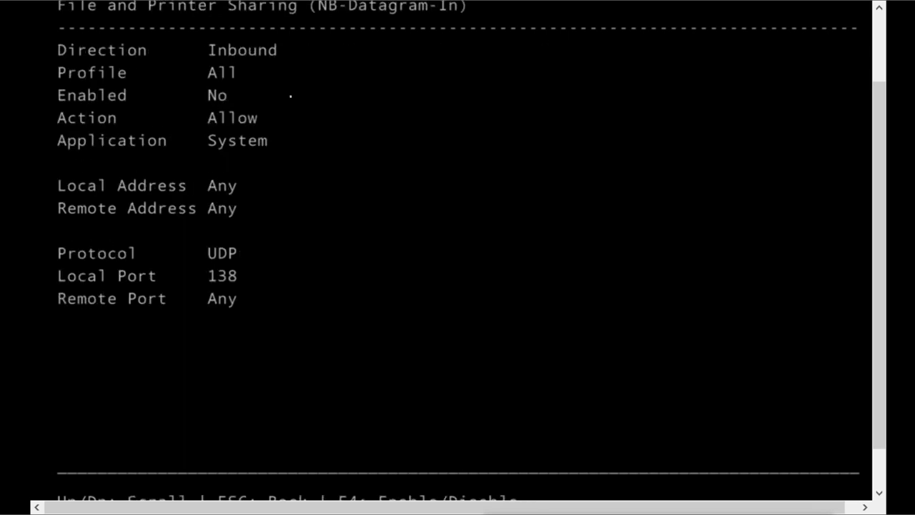
key(F4)
key(Escape)
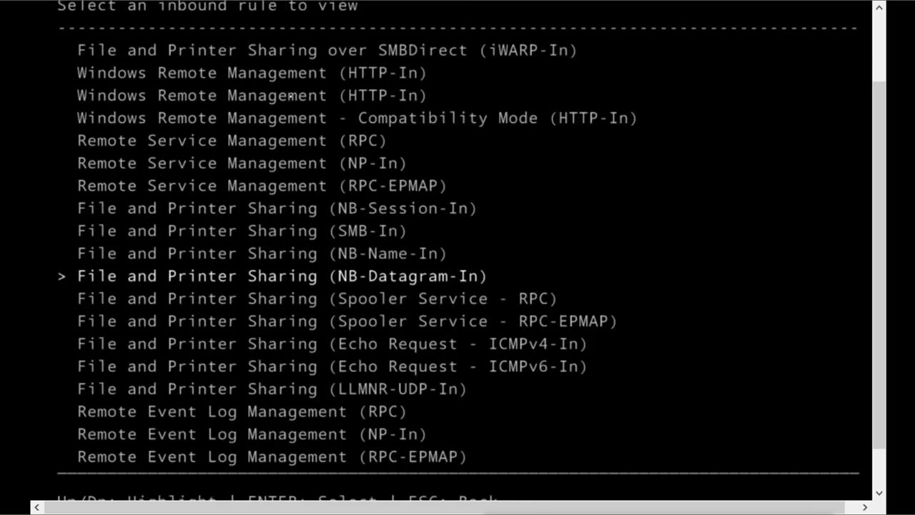
Step: Enable the Spooler Service - RPC and RPC-EPMAP inbound rules
key(Down)
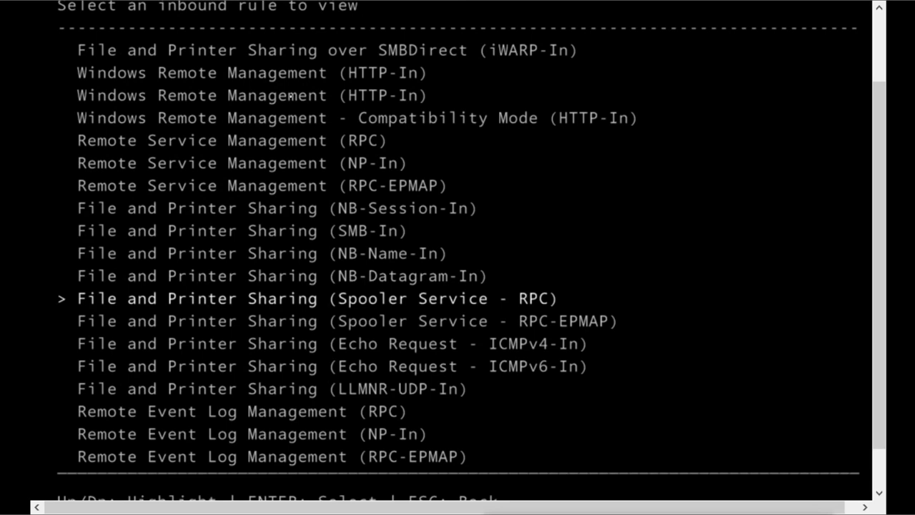
key(Return)
key(F4)
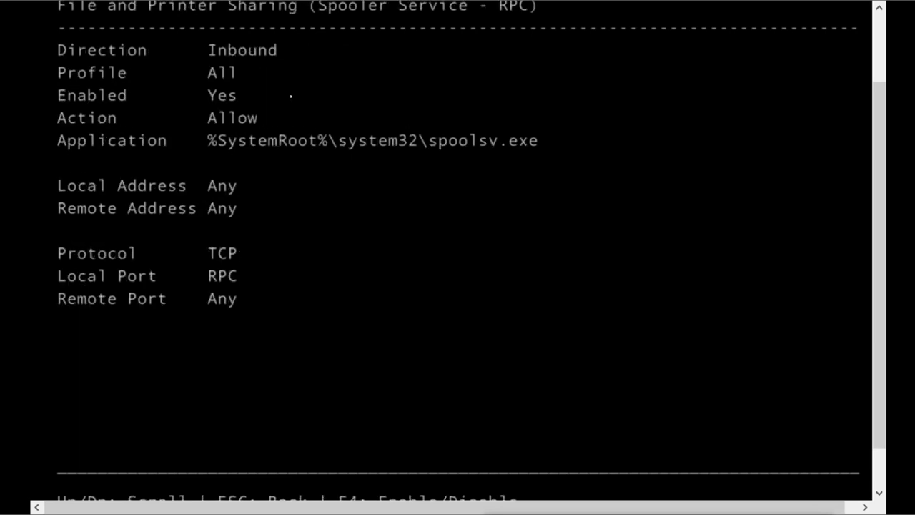
key(Escape)
key(Down)
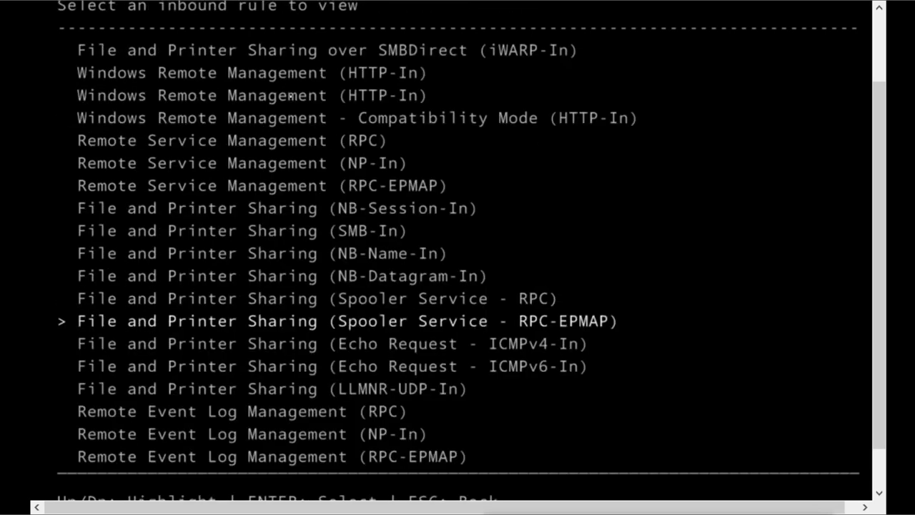
key(Return)
key(F4)
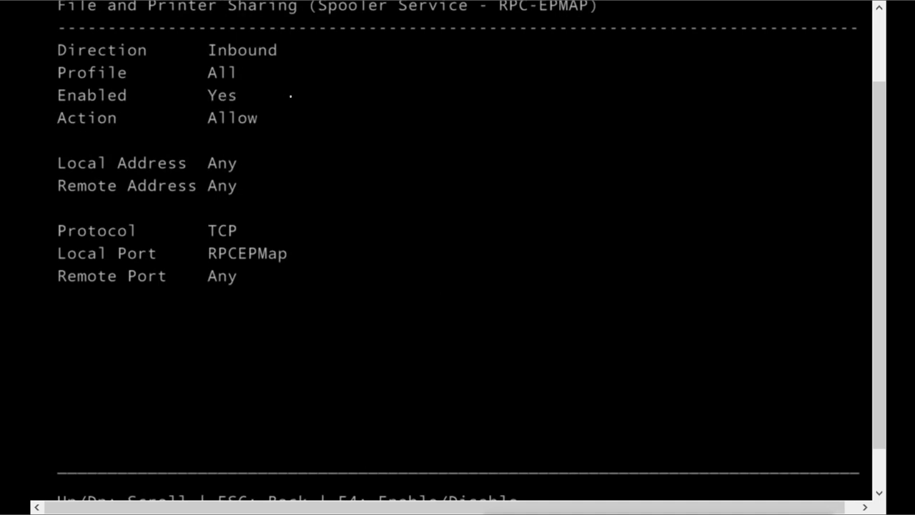
key(Escape)
Step: Enable the ICMPv4-In and ICMPv6-In echo request and LLMNR-UDP-In rules, then return to the main menu
key(Down)
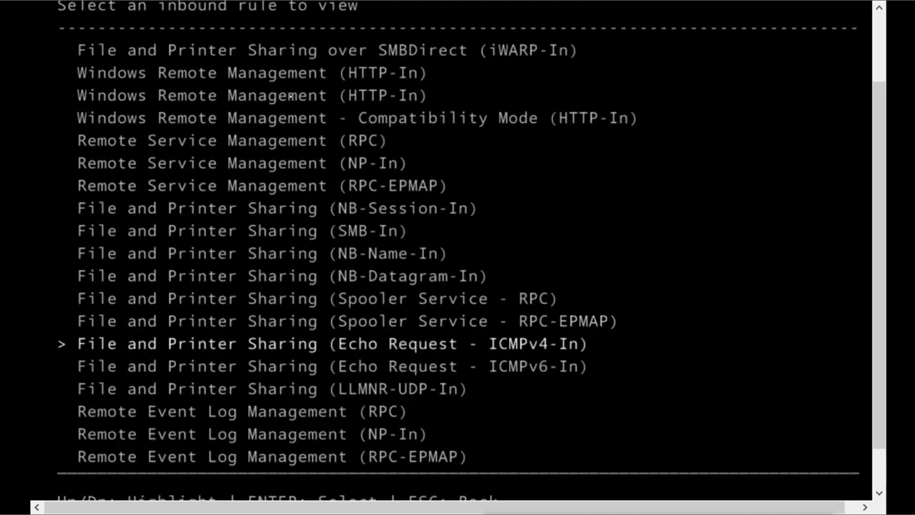
key(Return)
key(F4)
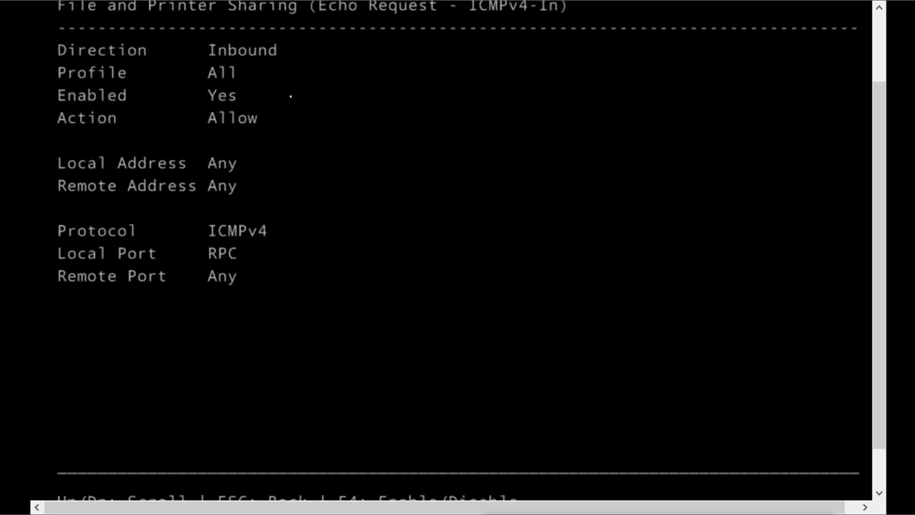
key(Escape)
key(Down)
key(Return)
key(F4)
key(Escape)
key(Down)
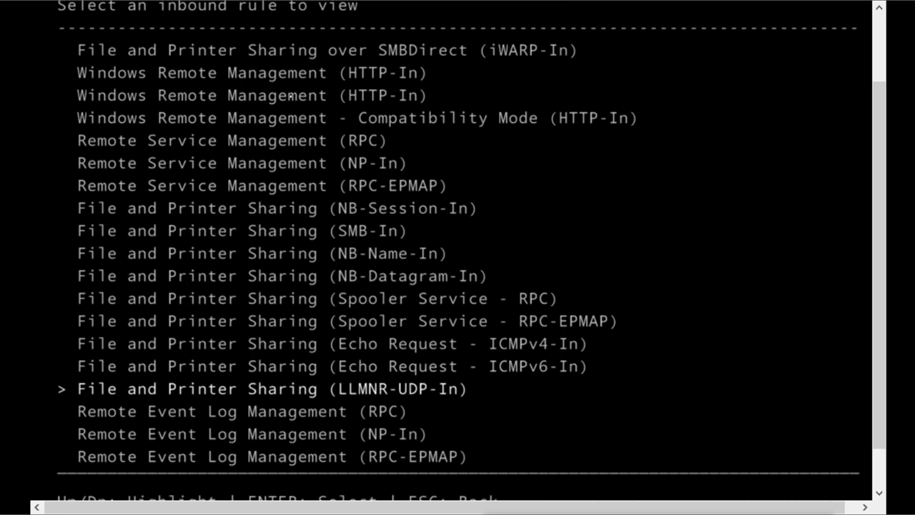
key(Return)
key(F4)
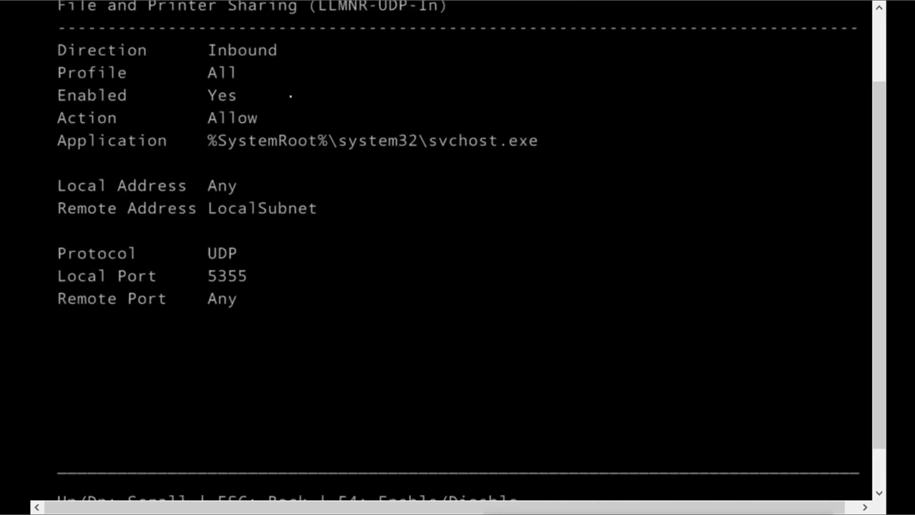
key(Escape)
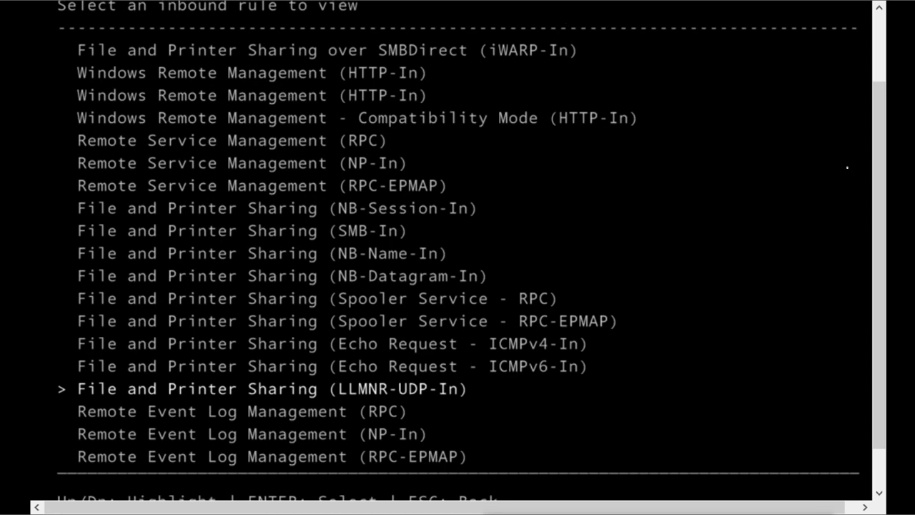
drag(879, 176, 874, 253)
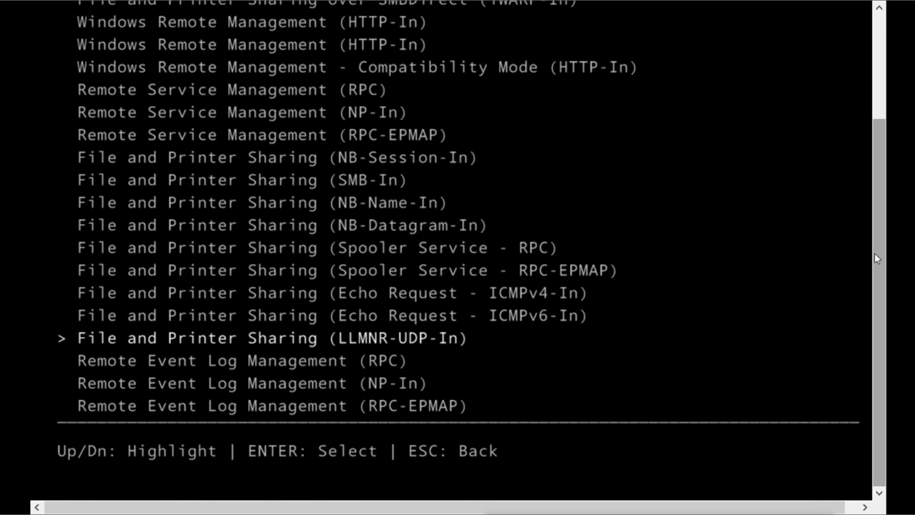
key(Escape)
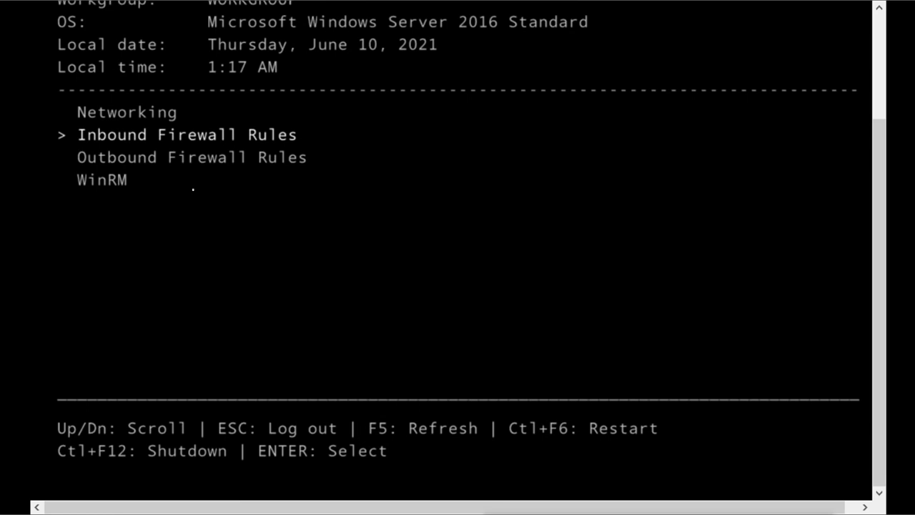
Step: Read the Nano Server's WinRM reset page, back out without confirming, and switch to the host desktop
key(Down)
key(Down)
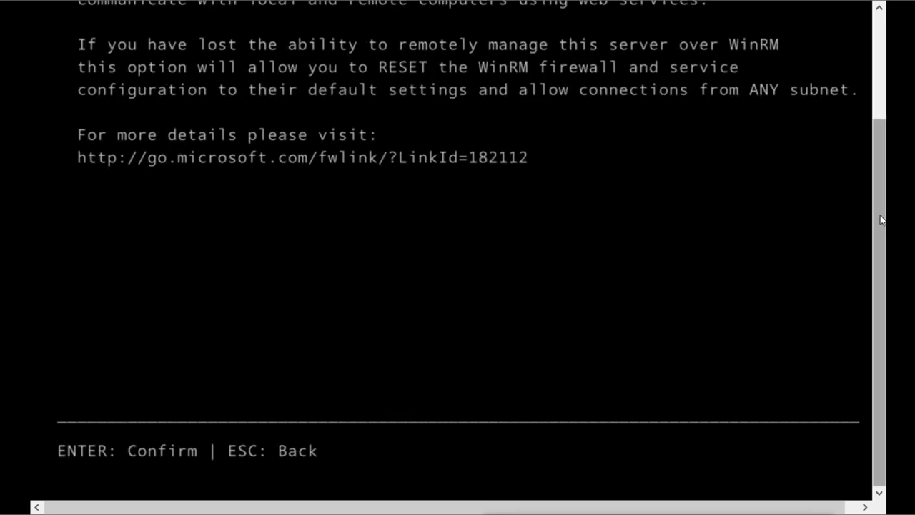
scroll(878, 161, up, 2)
drag(875, 157, 876, 129)
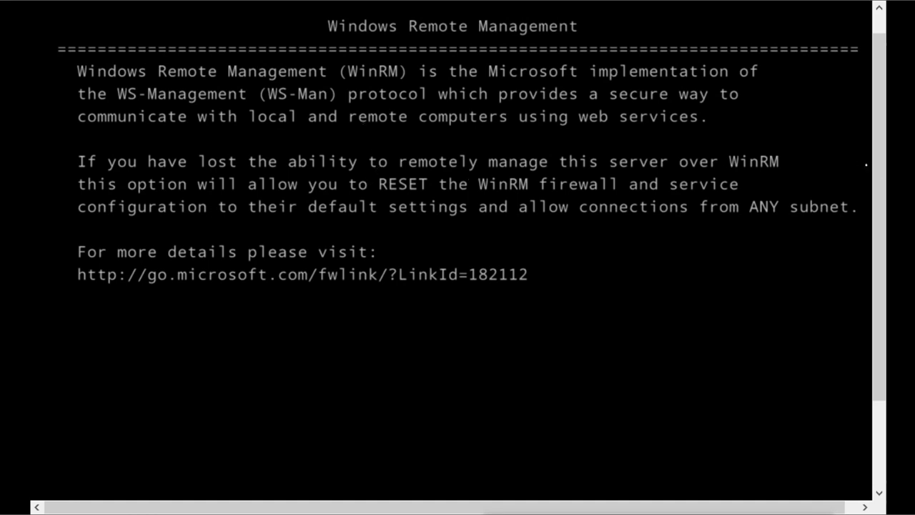
drag(878, 169, 880, 303)
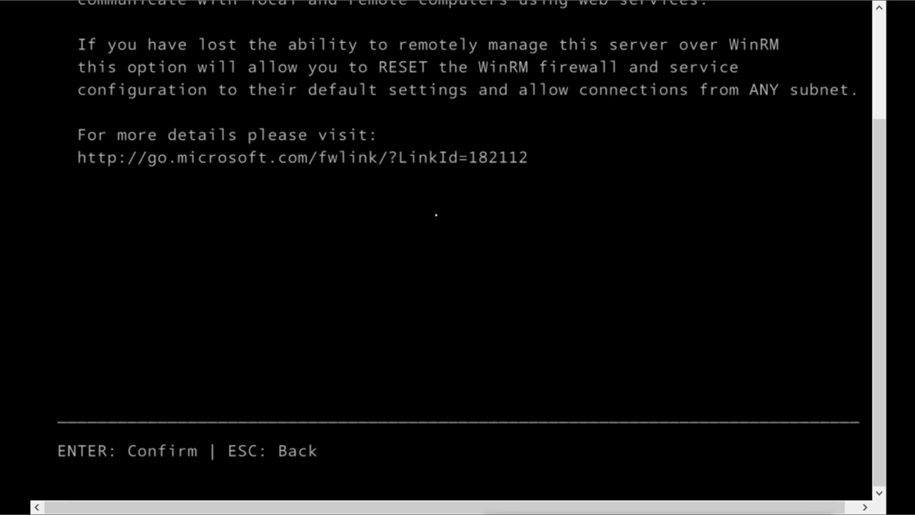
key(Escape)
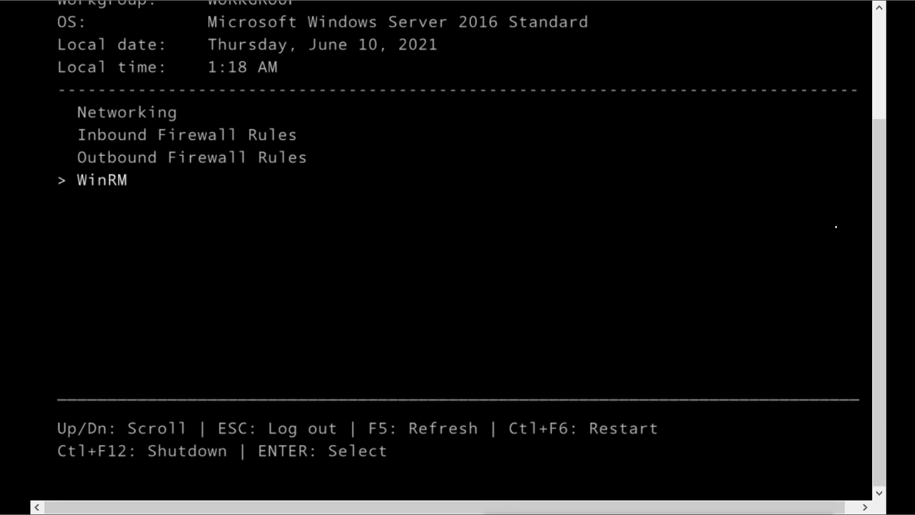
drag(873, 224, 882, 119)
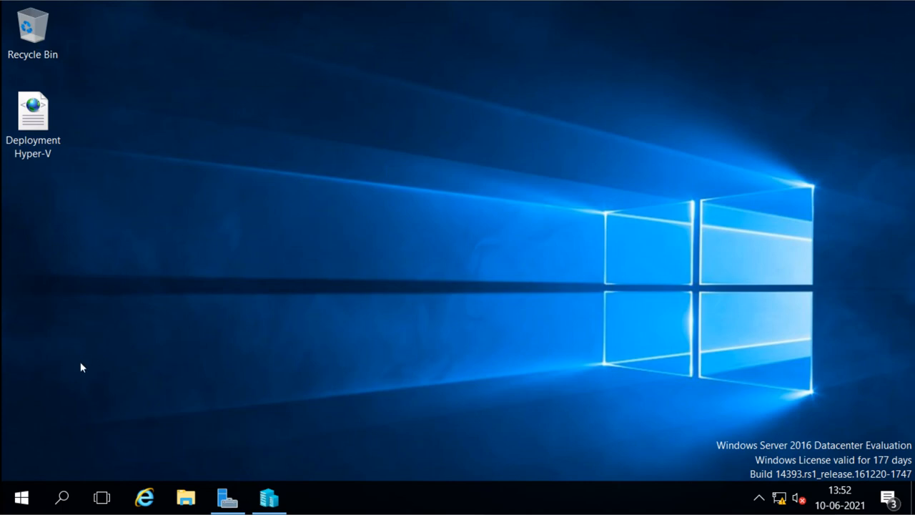
Step: Launch Windows PowerShell as administrator and maximize its window
click(21, 497)
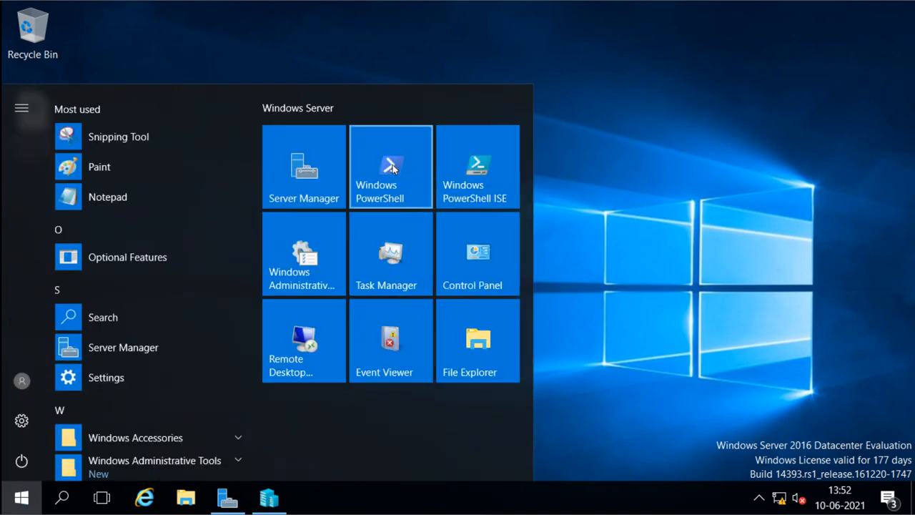
right_click(392, 166)
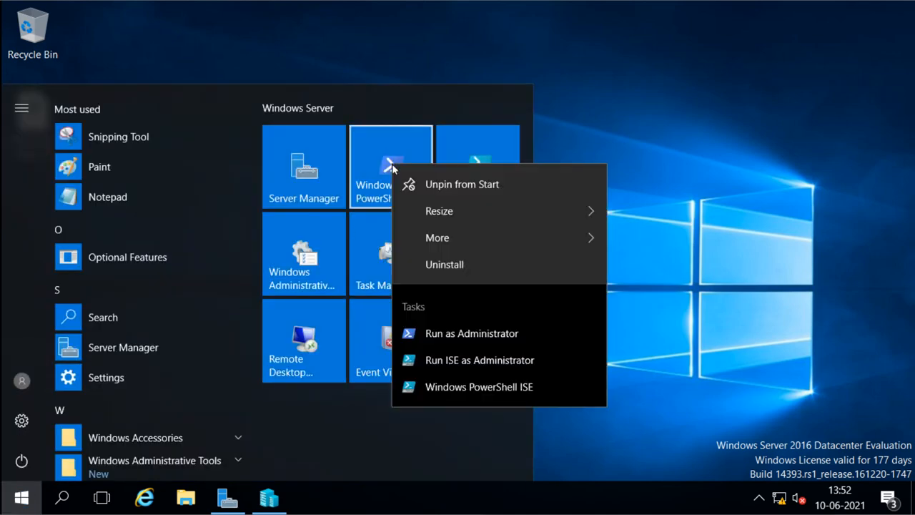
click(426, 334)
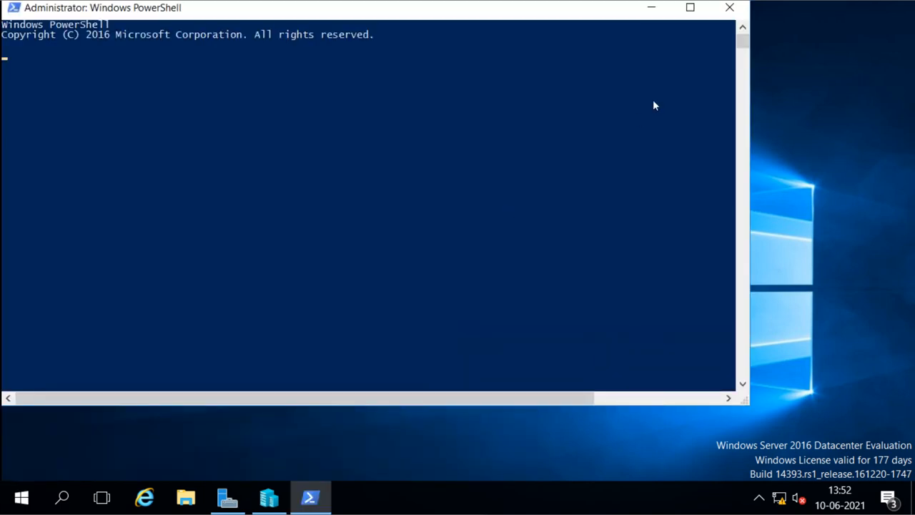
click(690, 8)
Step: Ping 16.0.0.20 and confirm replies with 0% packet loss
click(338, 148)
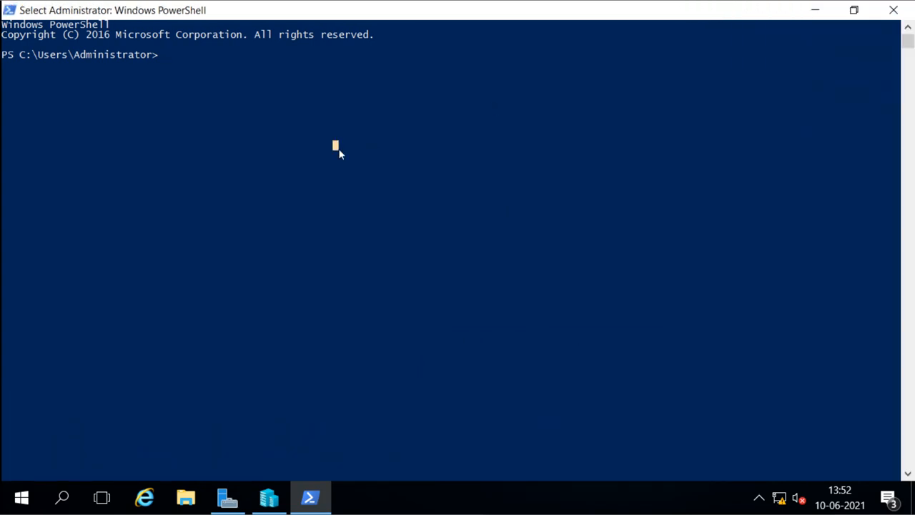
text(ping )
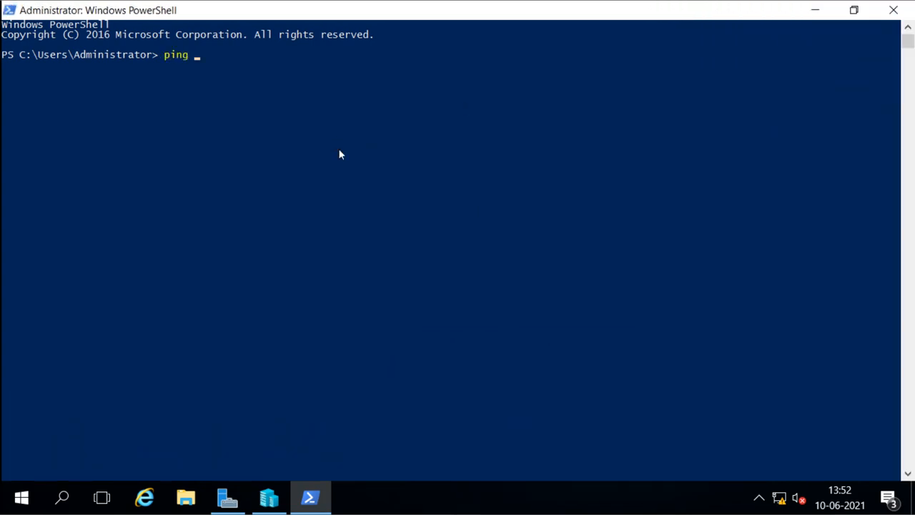
text(16.0.0.20)
key(Return)
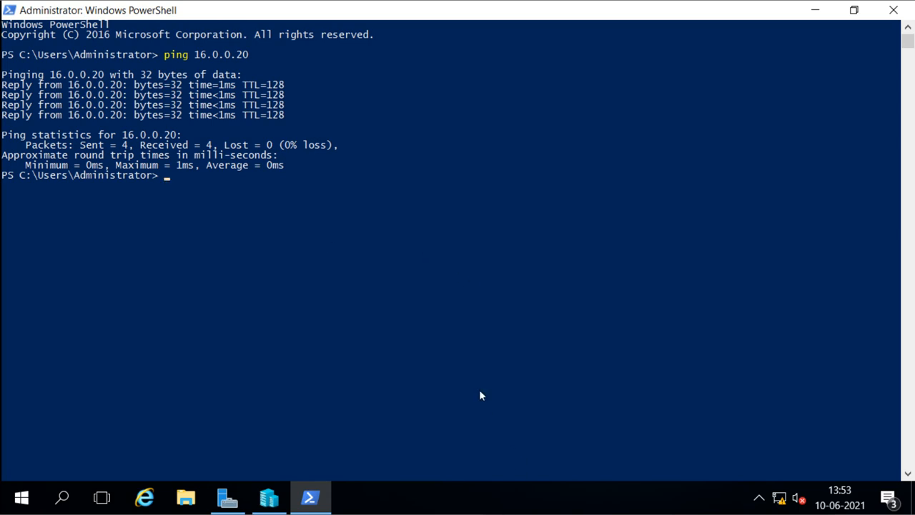
text(set-it)
Step: Run Set-Item WSMan:\localhost\Client\TrustedHosts "16.0.0.20" and confirm the change with Y
key(Tab)
text(-)
key(Tab)
key(Tab)
key(Tab)
key(Tab)
key(Tab)
key(Tab)
key(BackSpace)
key(BackSpace)
key(BackSpace)
key(BackSpace)
key(BackSpace)
key(BackSpace)
key(BackSpace)
text(WSMan:)
right_click(440, 388)
key(Return)
text(Y)
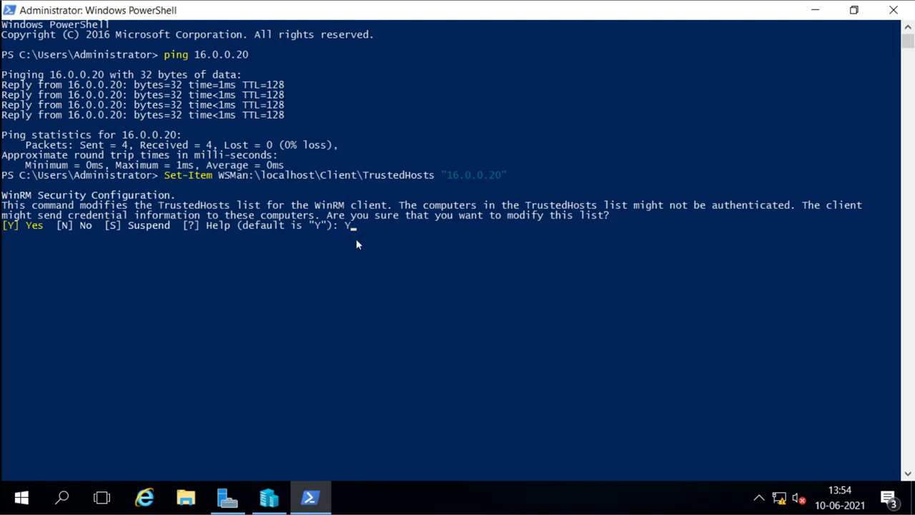
key(Return)
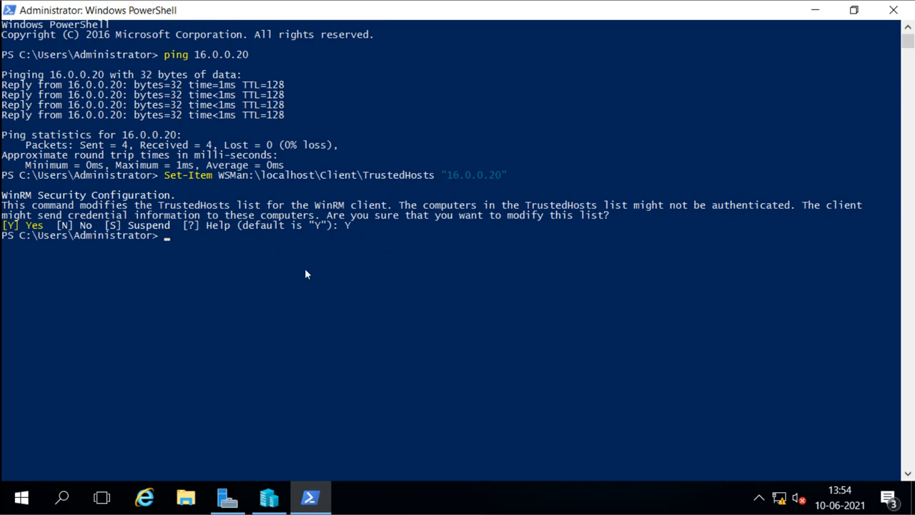
Step: Run Enter-PSSession -ComputerName 16.0.0.20 -Credential 16.0.0.20\administrator and supply the account password
text(Entr)
key(Tab)
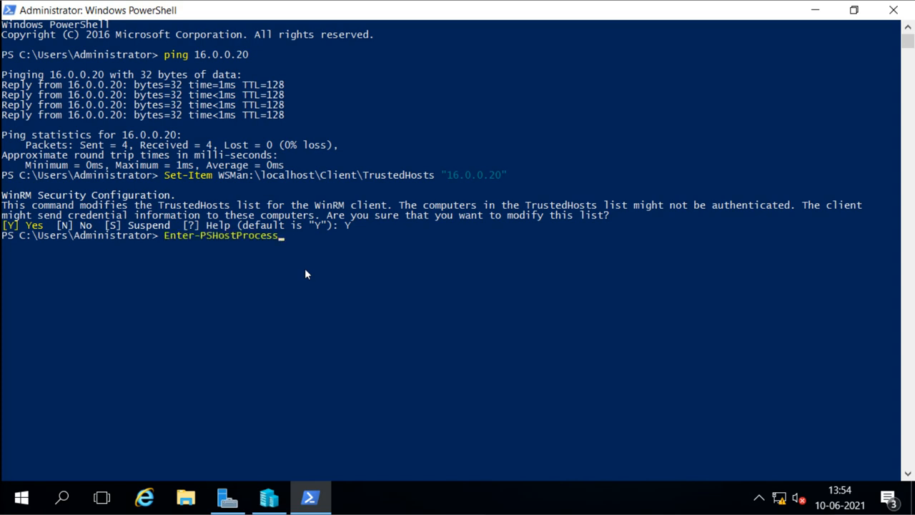
key(Tab)
text(-)
key(Tab)
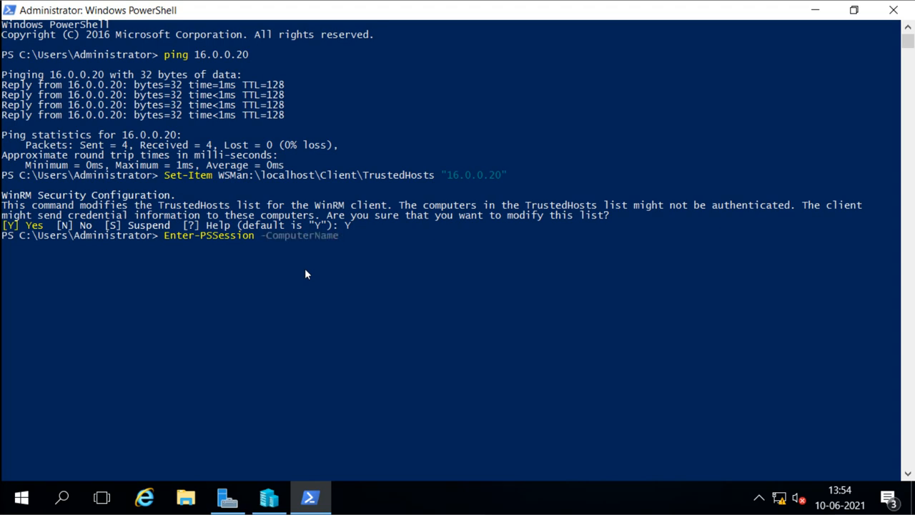
text("16)
text(.0.0.20)
key(BackSpace)
key(BackSpace)
key(BackSpace)
key(BackSpace)
key(BackSpace)
key(BackSpace)
key(BackSpace)
key(BackSpace)
key(BackSpace)
key(BackSpace)
text(16.0.0.20 -c)
key(Tab)
text(16)
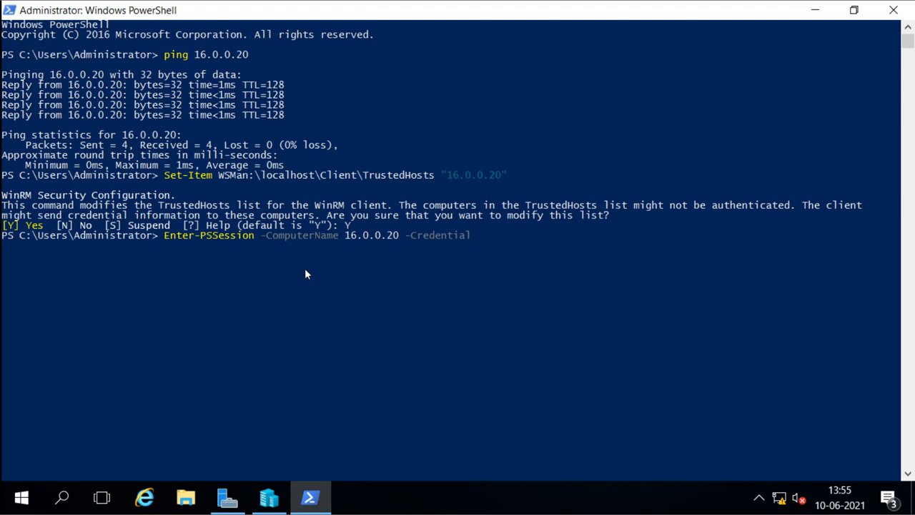
text(.0.0.20\administr)
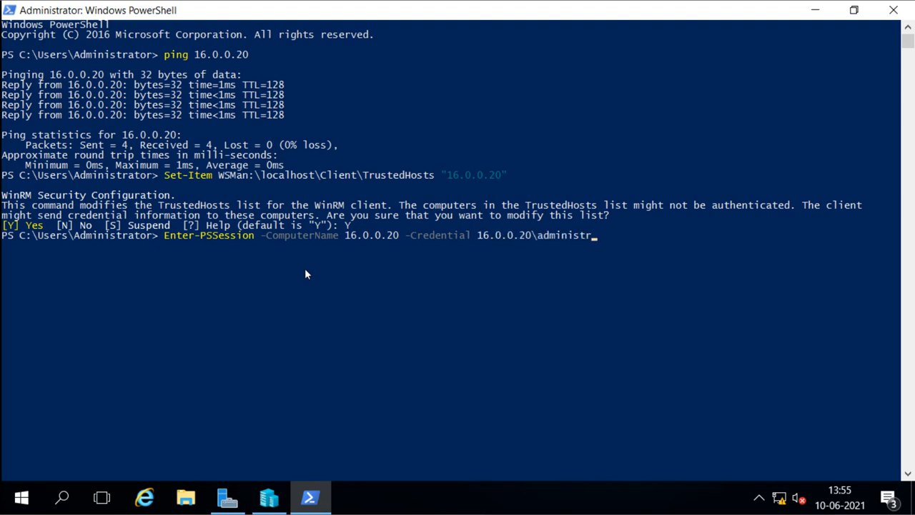
text(ator)
key(Return)
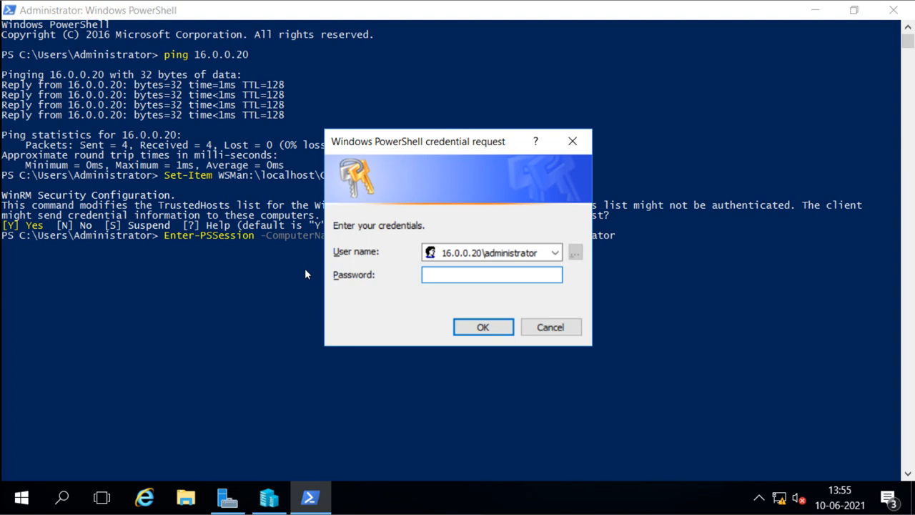
text(P@ssw0rd)
key(Return)
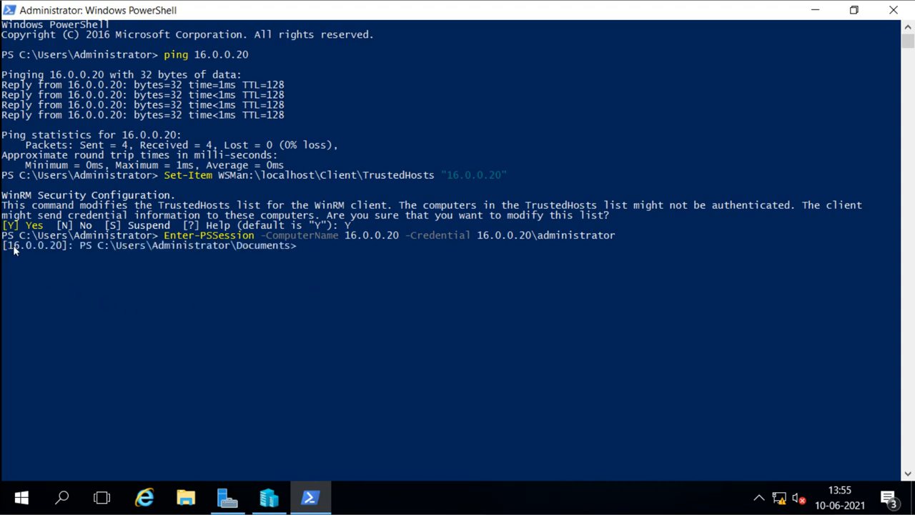
Step: Run hostname remotely to return WIN-PO52L9RR5QB, then advance to the Post-installation configuration settings slide
drag(9, 246, 66, 247)
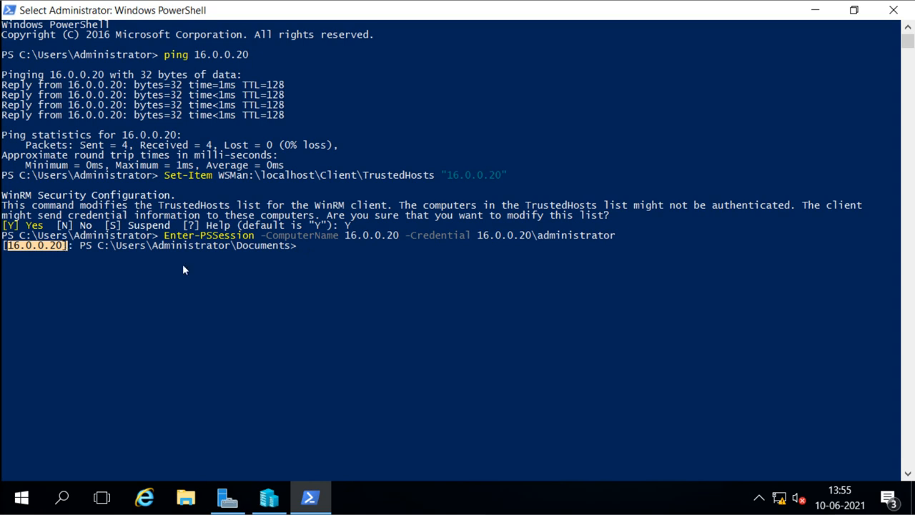
click(335, 259)
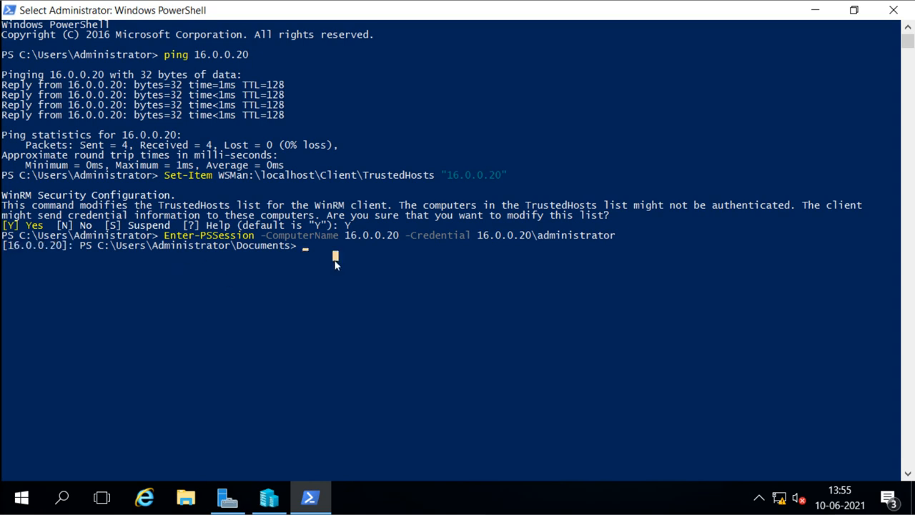
text(hos)
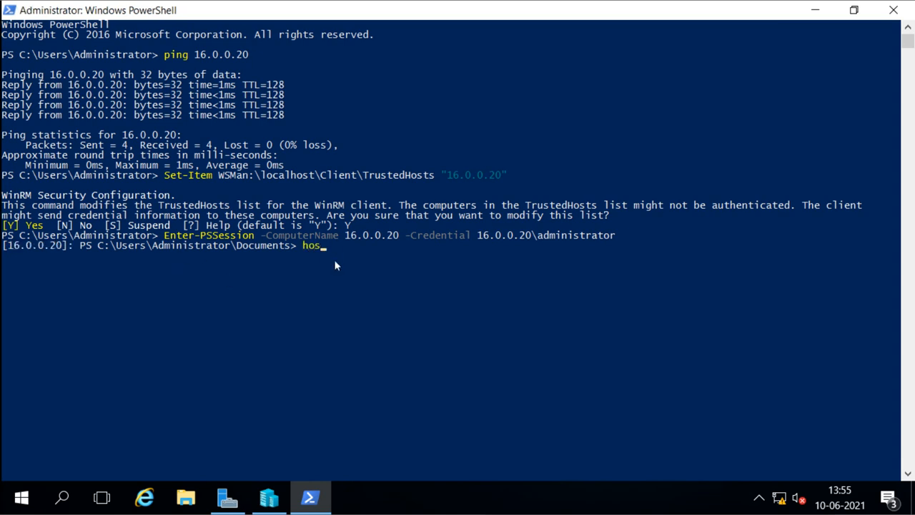
text(tnam)
key(Tab)
key(BackSpace)
key(BackSpace)
key(BackSpace)
key(BackSpace)
key(Return)
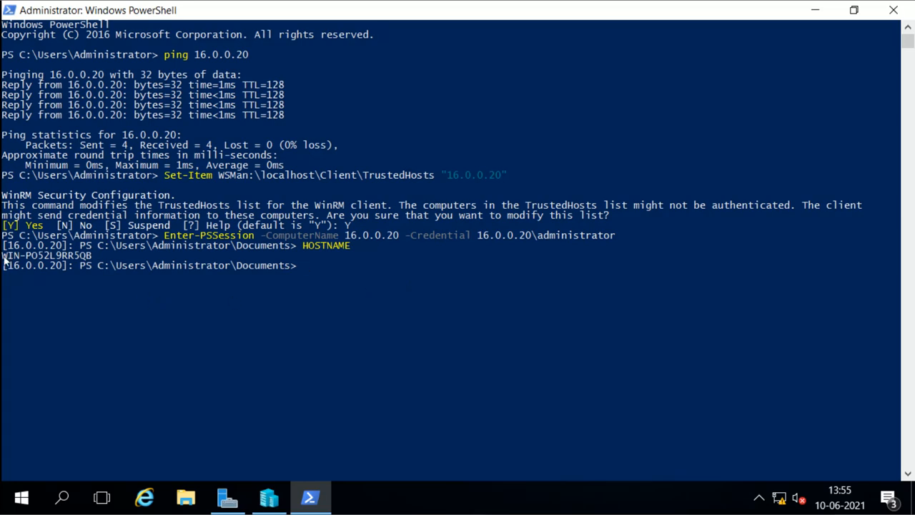
drag(3, 261, 93, 260)
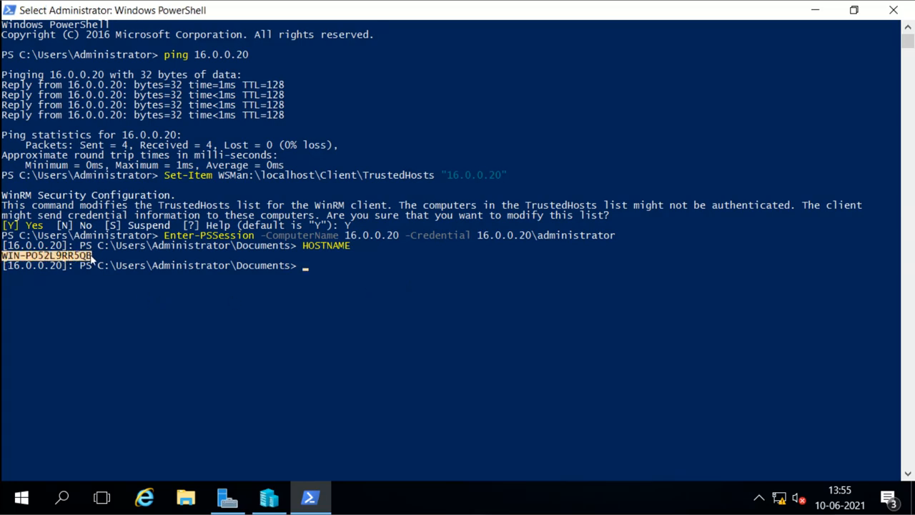
click(354, 307)
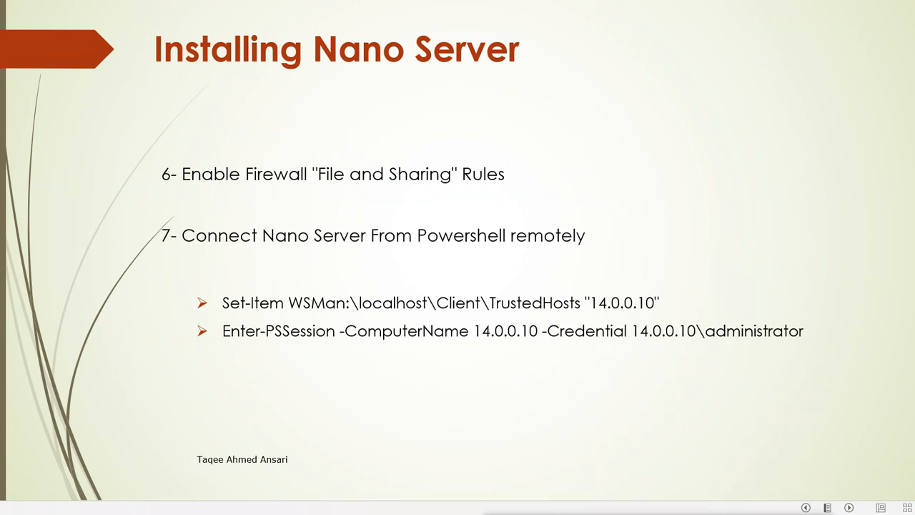
key(Right)
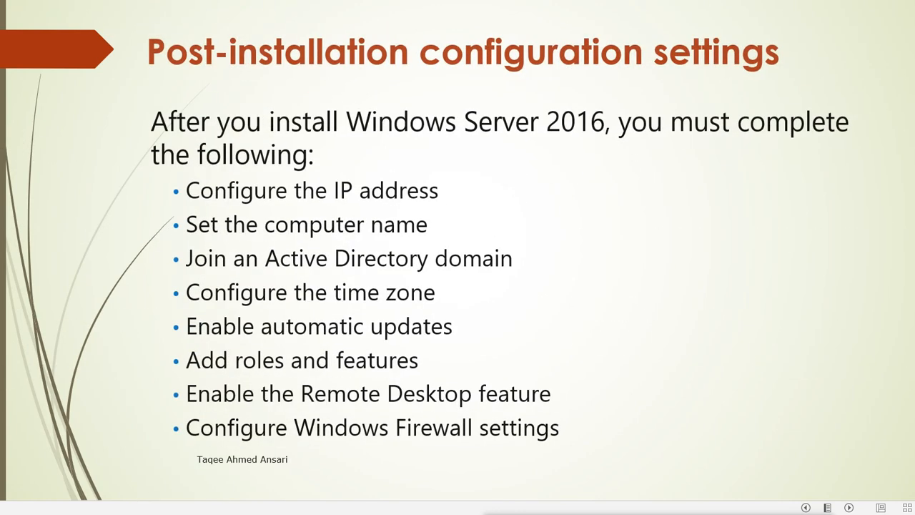